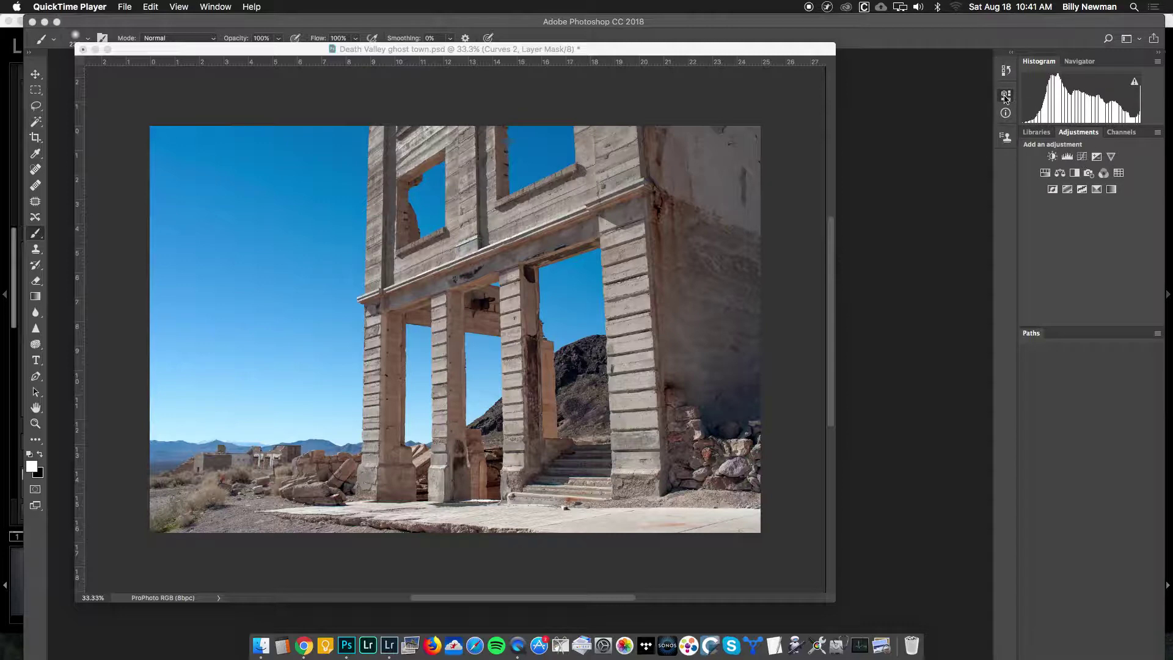
# - Show the list of available workspaces and shift the document window slightly
pyautogui.click(1139, 39)
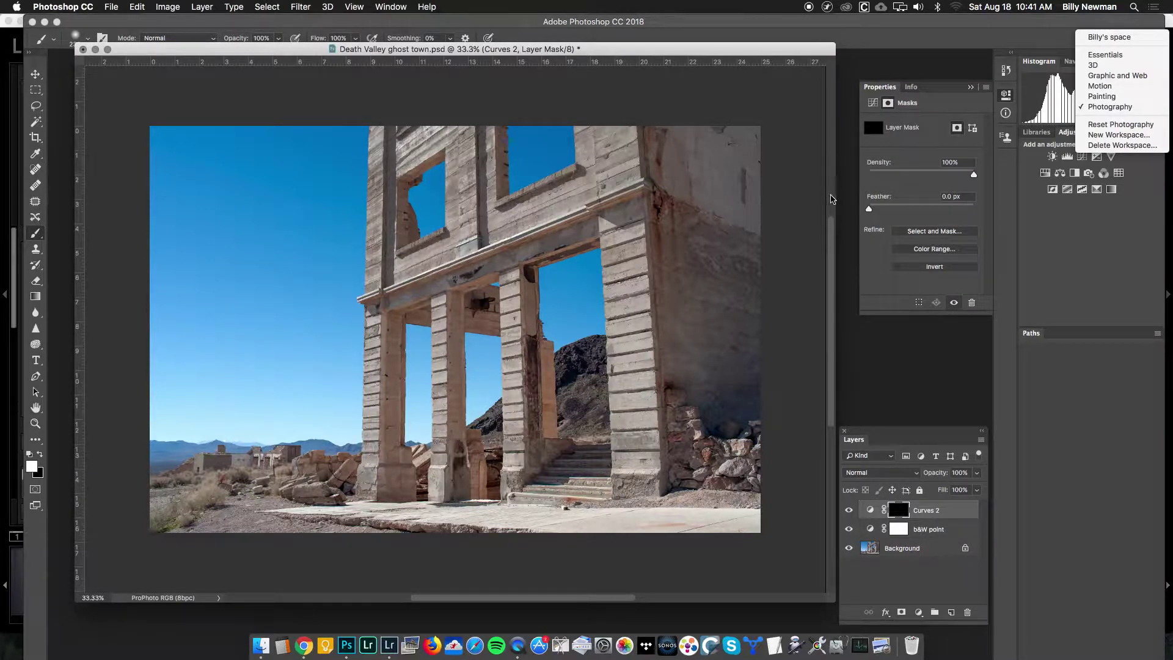
pyautogui.click(675, 53)
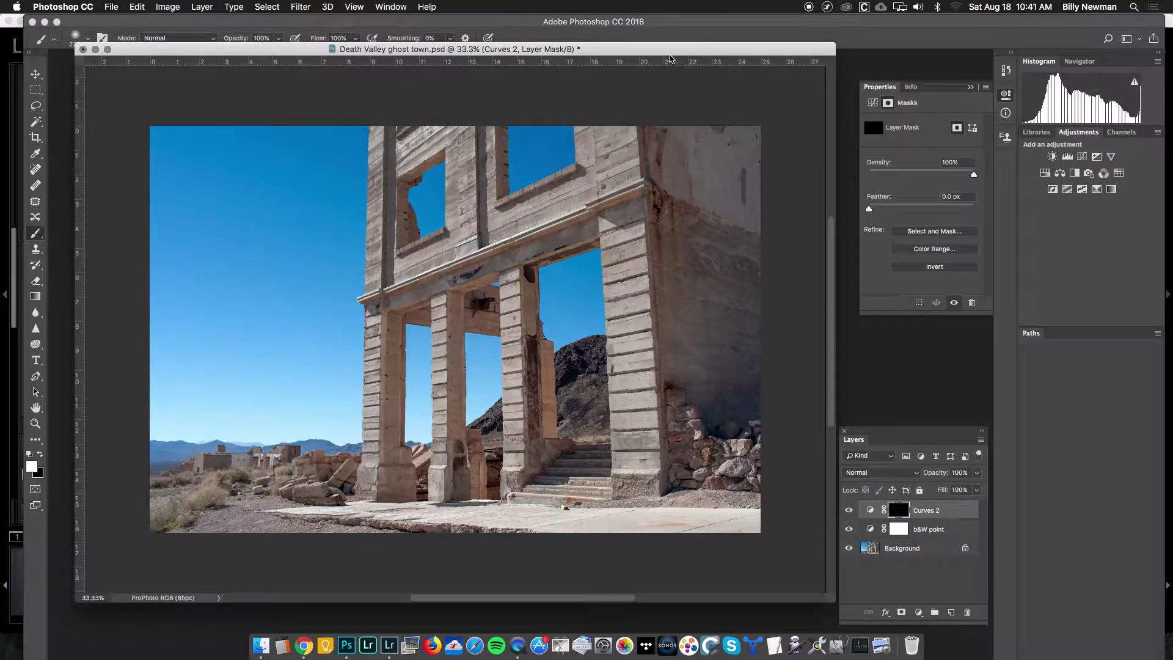
pyautogui.moveTo(670, 58); pyautogui.dragTo(660, 68)
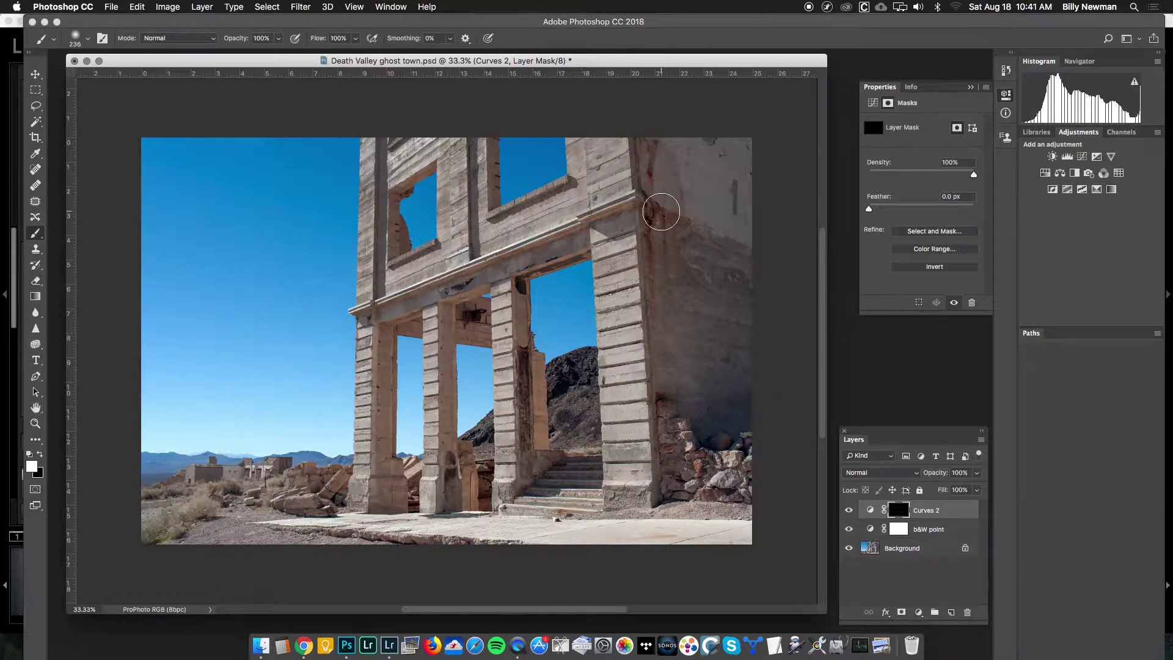
# - Paint over the upper part of the shaded side wall on the Curves 2 mask with a 600 px brush at 21% opacity
pyautogui.press(']')
pyautogui.press(']')
pyautogui.press(']')
pyautogui.press(']')
pyautogui.press(']')
pyautogui.press(']')
pyautogui.click(279, 38)
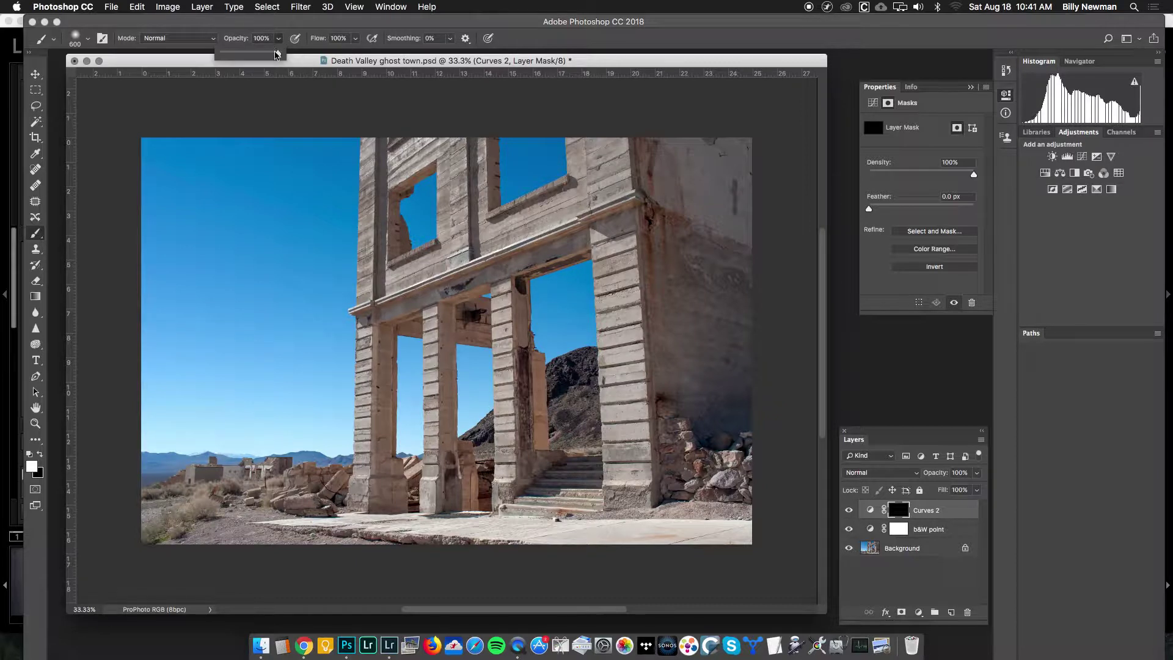
pyautogui.moveTo(278, 55); pyautogui.dragTo(233, 59)
pyautogui.moveTo(731, 162)
pyautogui.mouseDown()
pyautogui.moveTo(750, 294)
pyautogui.moveTo(748, 451)
pyautogui.moveTo(709, 210)
pyautogui.moveTo(677, 129)
pyautogui.moveTo(677, 278)
pyautogui.moveTo(689, 381)
pyautogui.moveTo(733, 412)
pyautogui.moveTo(747, 285)
pyautogui.moveTo(740, 114)
pyautogui.moveTo(699, 146)
pyautogui.moveTo(693, 188)
pyautogui.mouseUp()
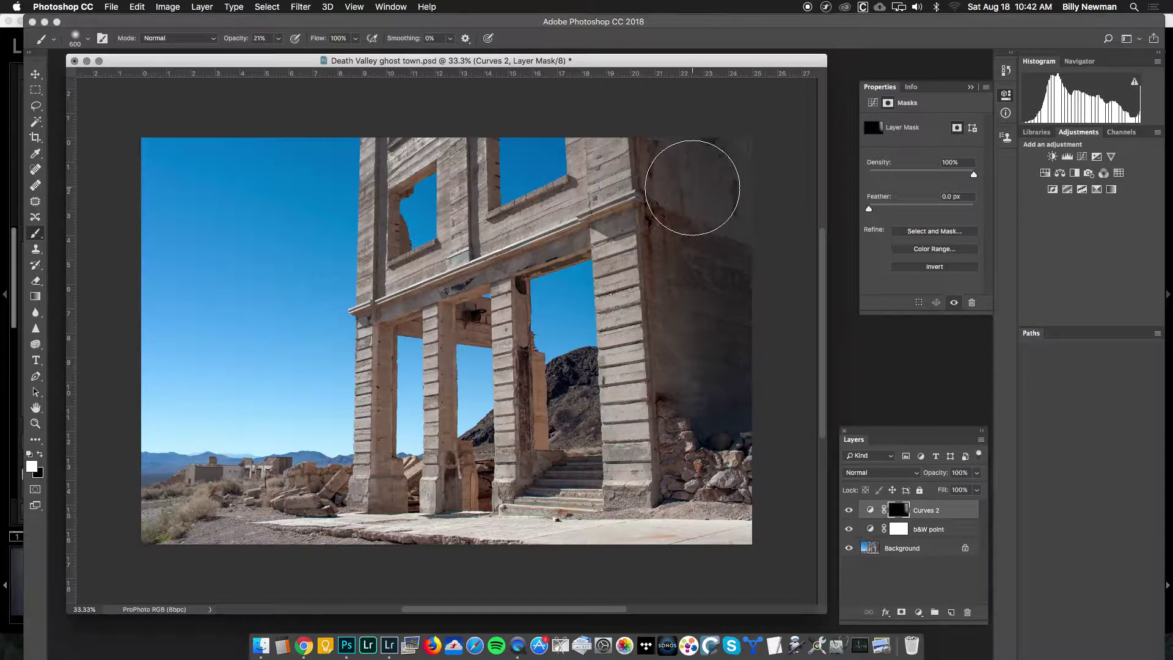
pyautogui.moveTo(692, 187); pyautogui.dragTo(686, 207)
# - Raise the brush opacity to 100% and paint two overlapping soft dark spots in the sky on the Curves 2 mask
pyautogui.click(280, 40)
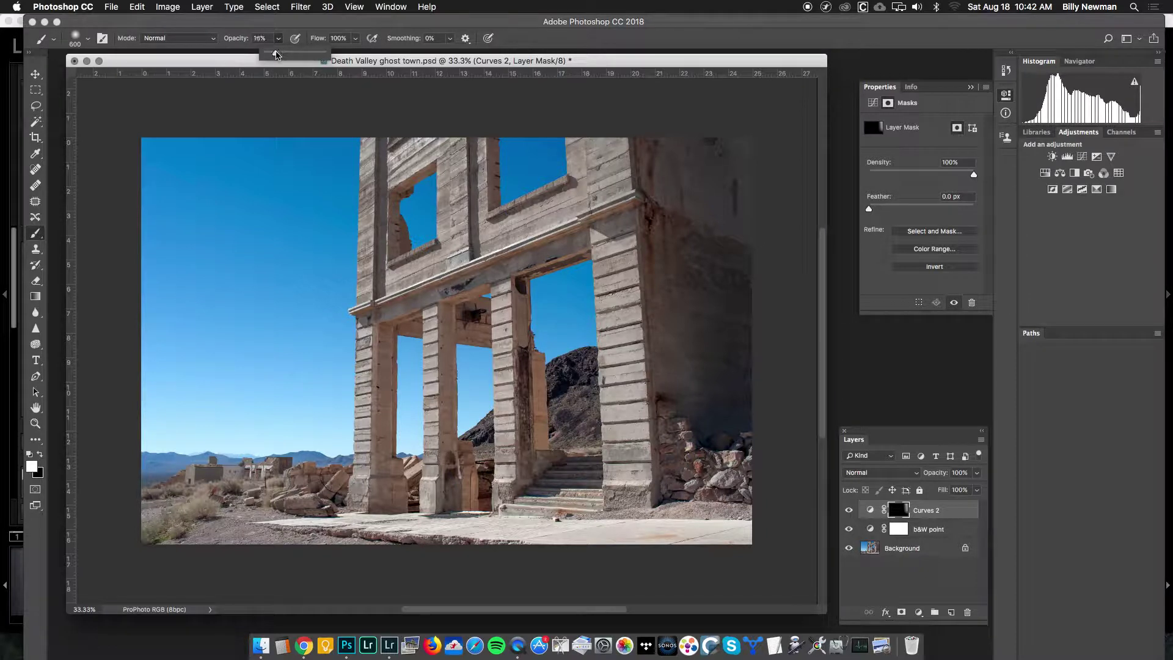
pyautogui.moveTo(275, 53); pyautogui.dragTo(348, 61)
pyautogui.click(294, 218)
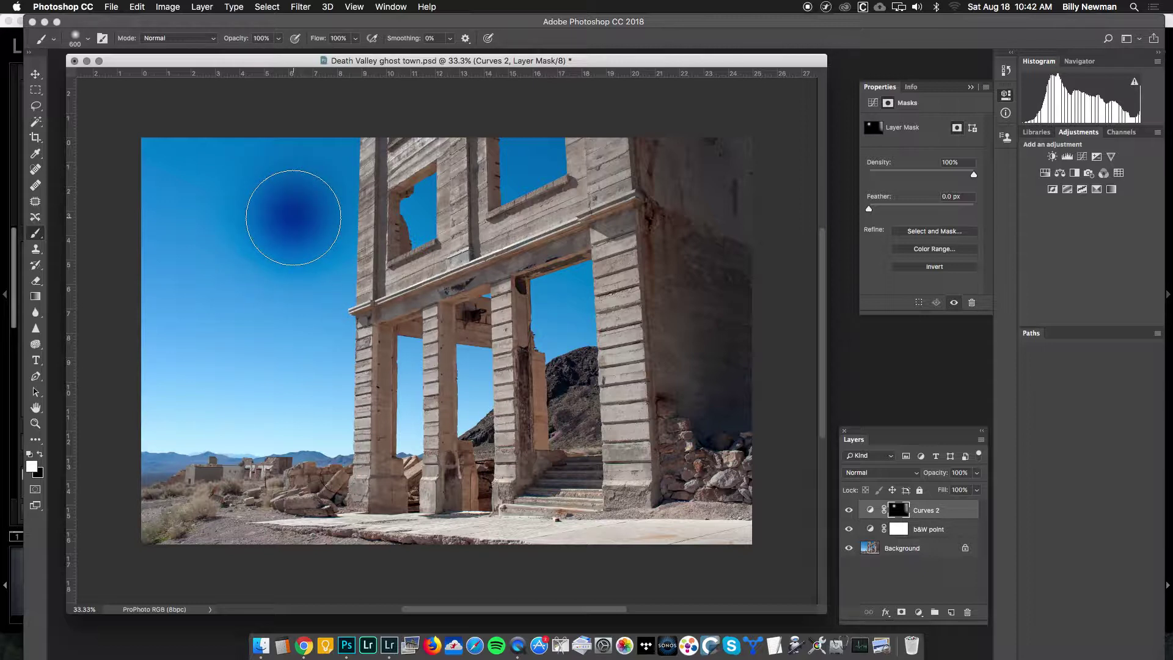
pyautogui.click(293, 218)
pyautogui.click(293, 218)
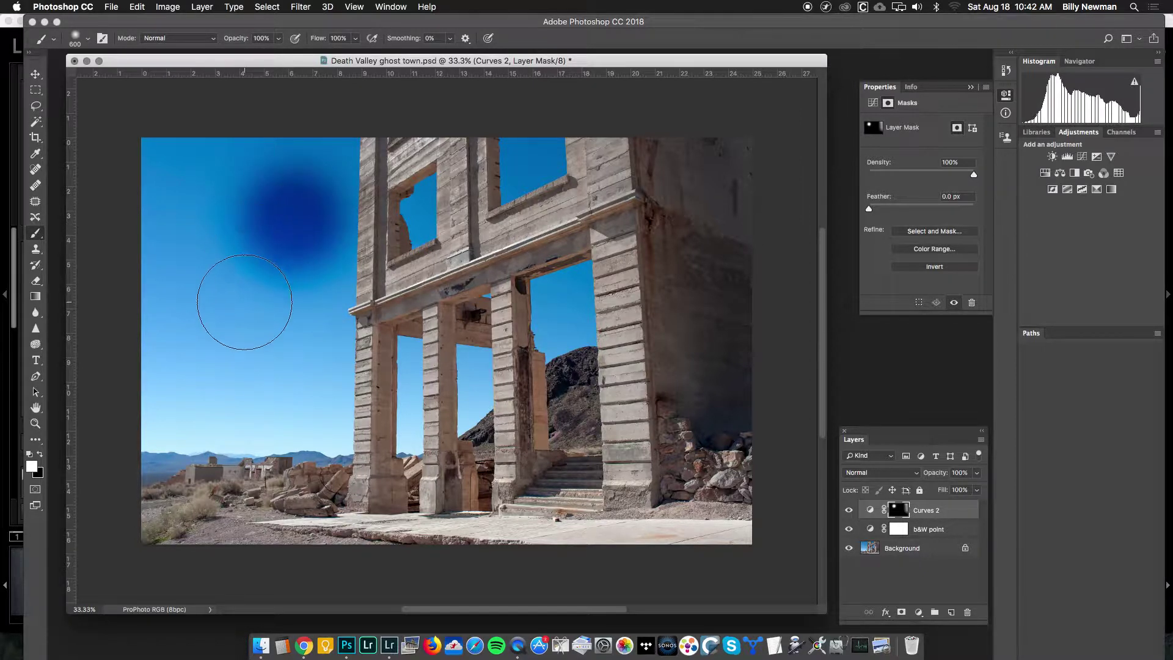
pyautogui.click(245, 302)
pyautogui.click(245, 302)
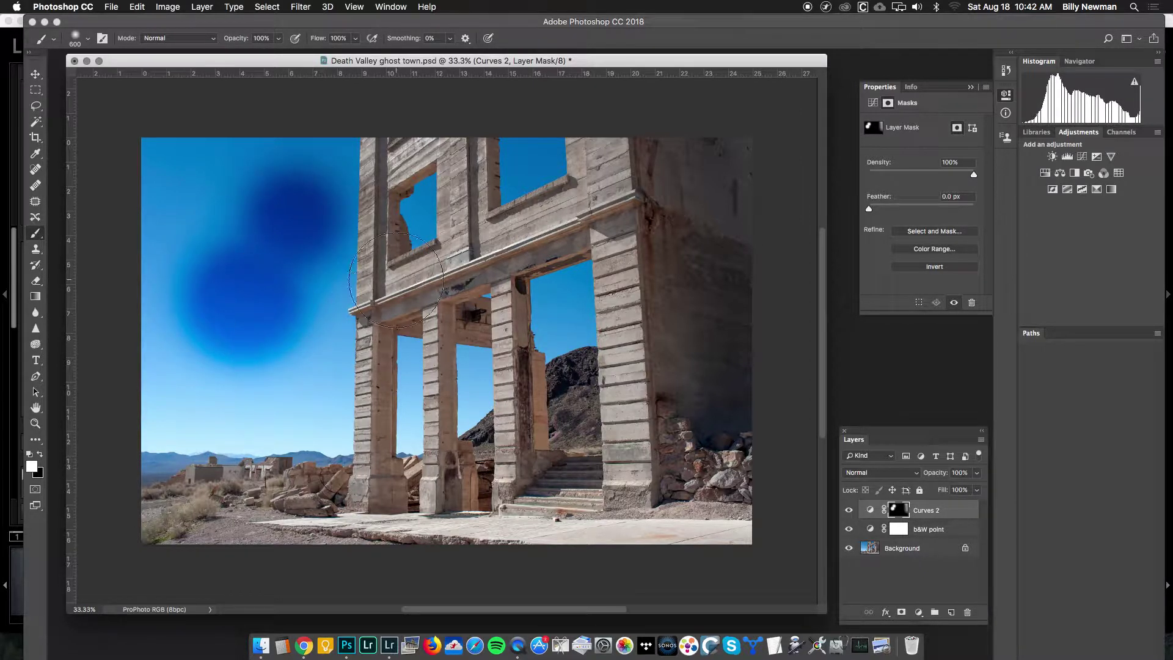
# - Set the brush to 12% opacity and 100% hardness and paint faint hard-edged circles across the lower sky
pyautogui.click(279, 38)
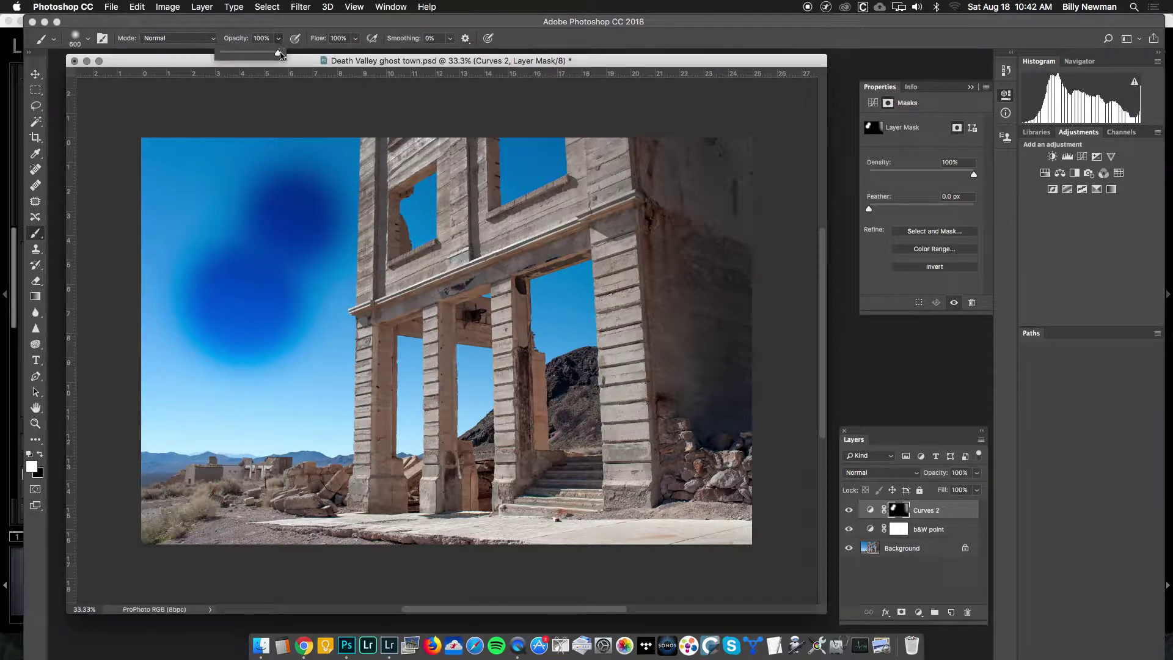
pyautogui.moveTo(280, 55); pyautogui.dragTo(229, 59)
pyautogui.click(299, 342)
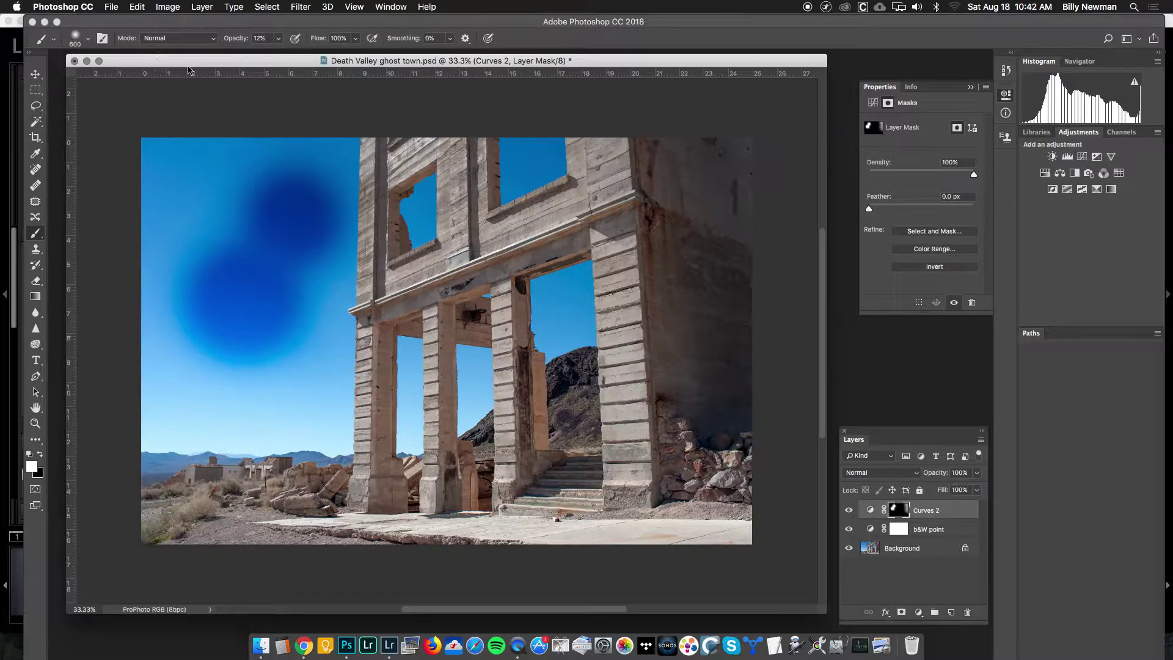
pyautogui.click(87, 38)
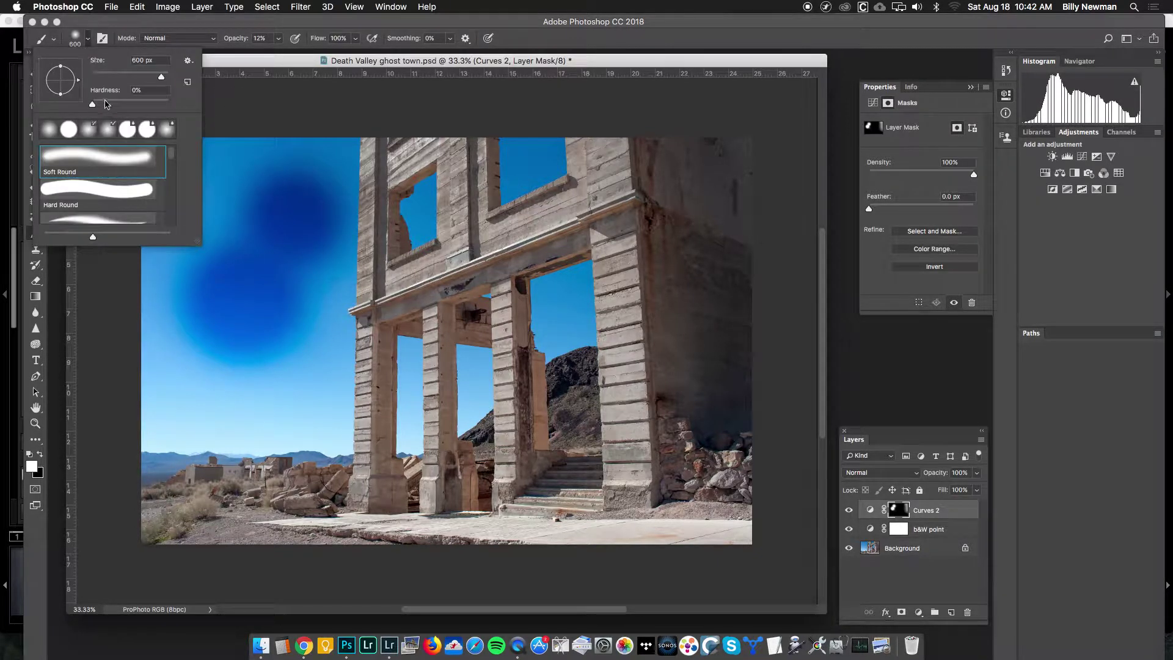
pyautogui.moveTo(93, 104); pyautogui.dragTo(183, 105)
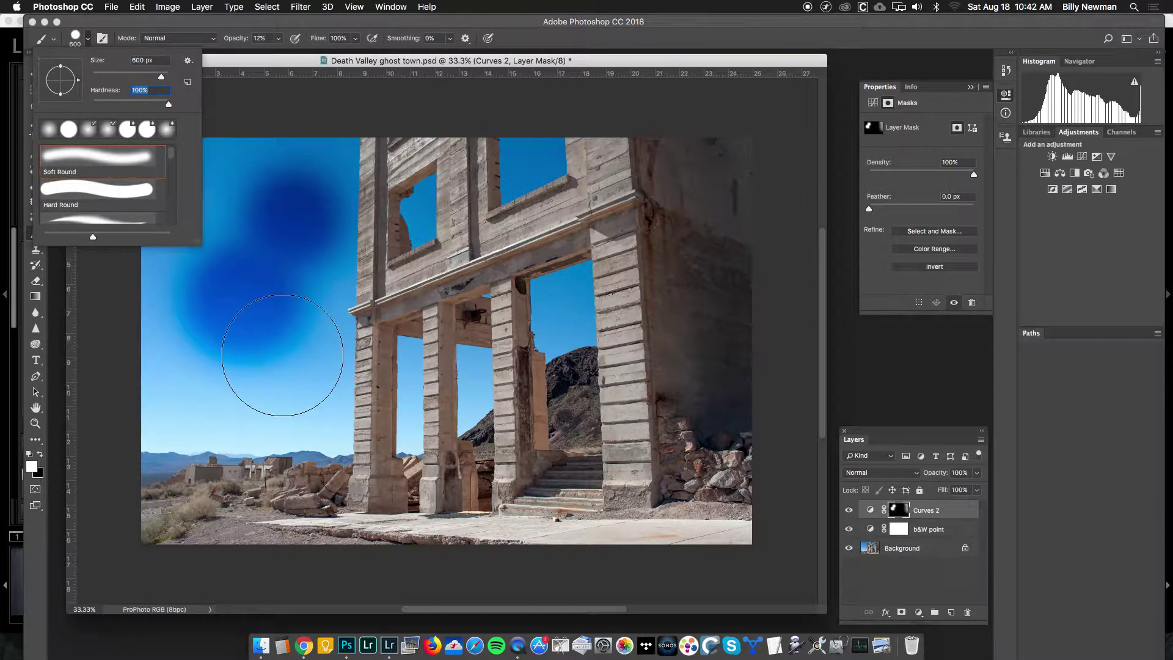
pyautogui.press('Return')
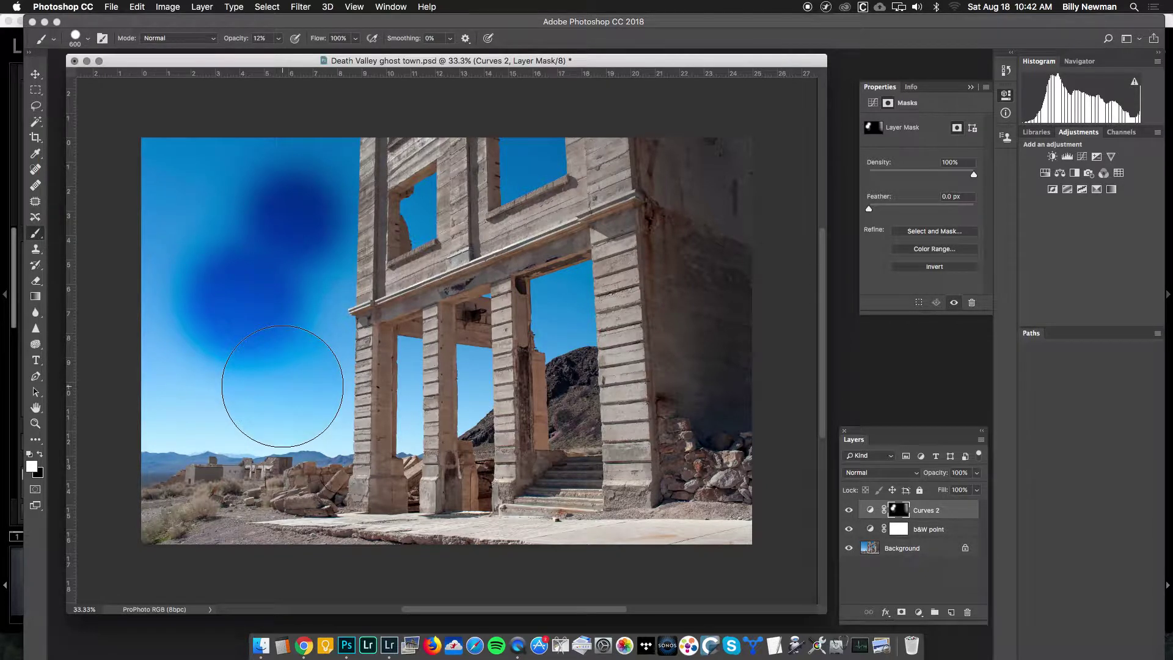
pyautogui.moveTo(282, 386); pyautogui.dragTo(283, 386)
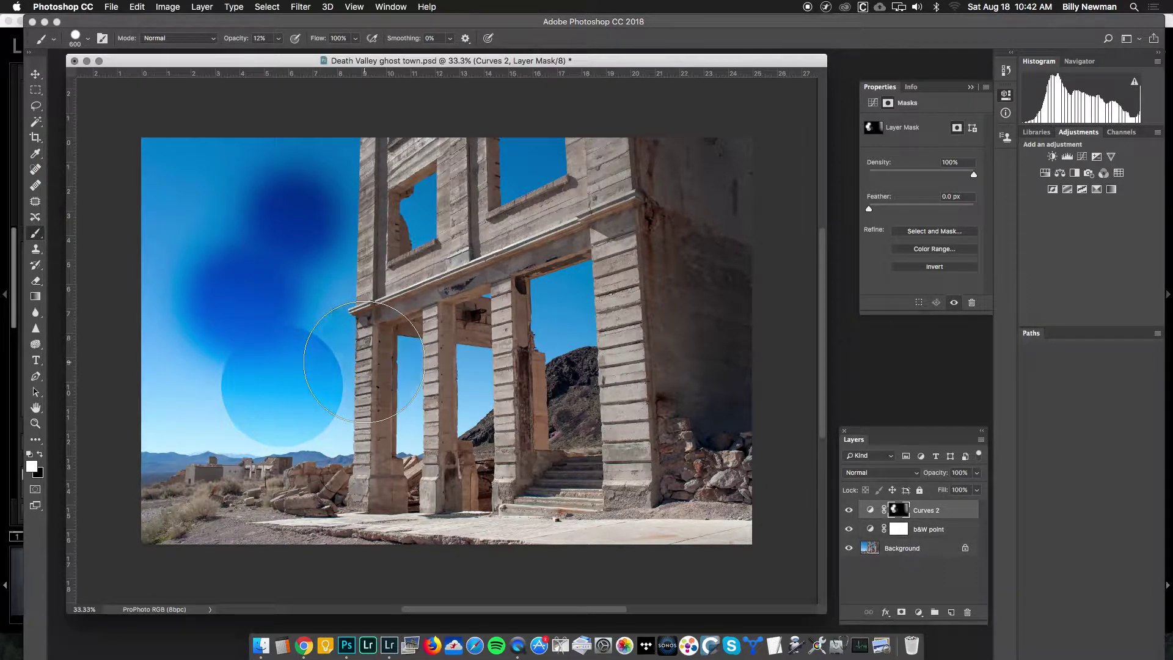
pyautogui.moveTo(364, 362)
pyautogui.mouseDown()
pyautogui.moveTo(202, 386)
pyautogui.moveTo(341, 406)
pyautogui.moveTo(350, 281)
pyautogui.mouseUp()
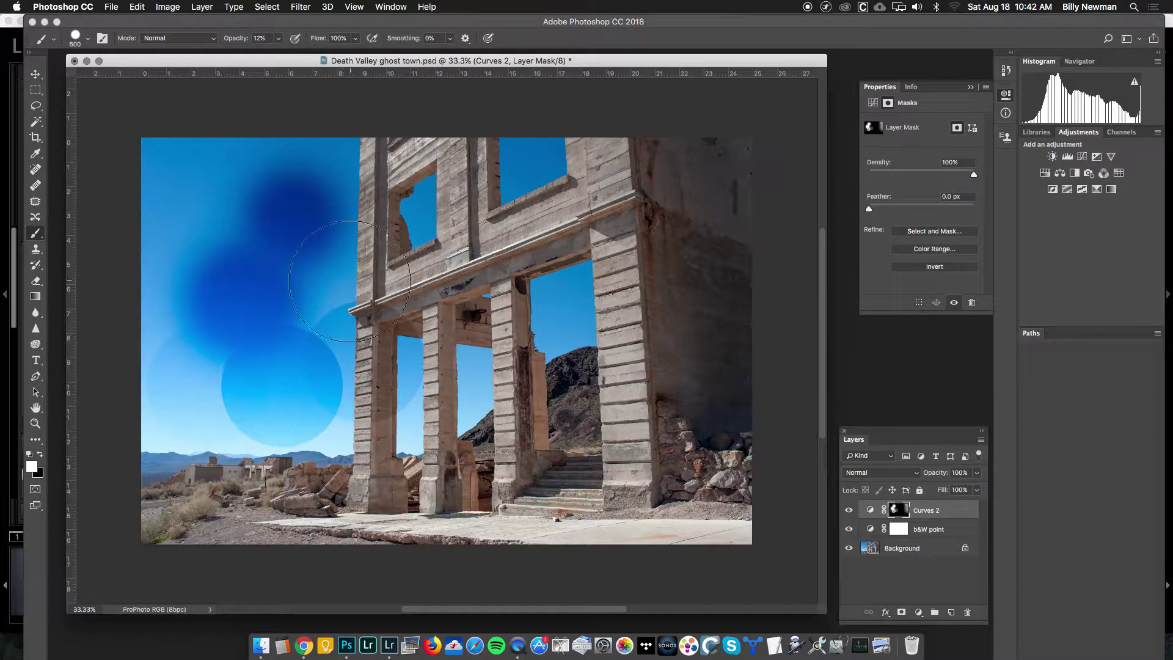
# - Raise the hard brush to 100% opacity and paint solid circles over the upper sky, the corner pillar and the central doorway beam
pyautogui.click(279, 38)
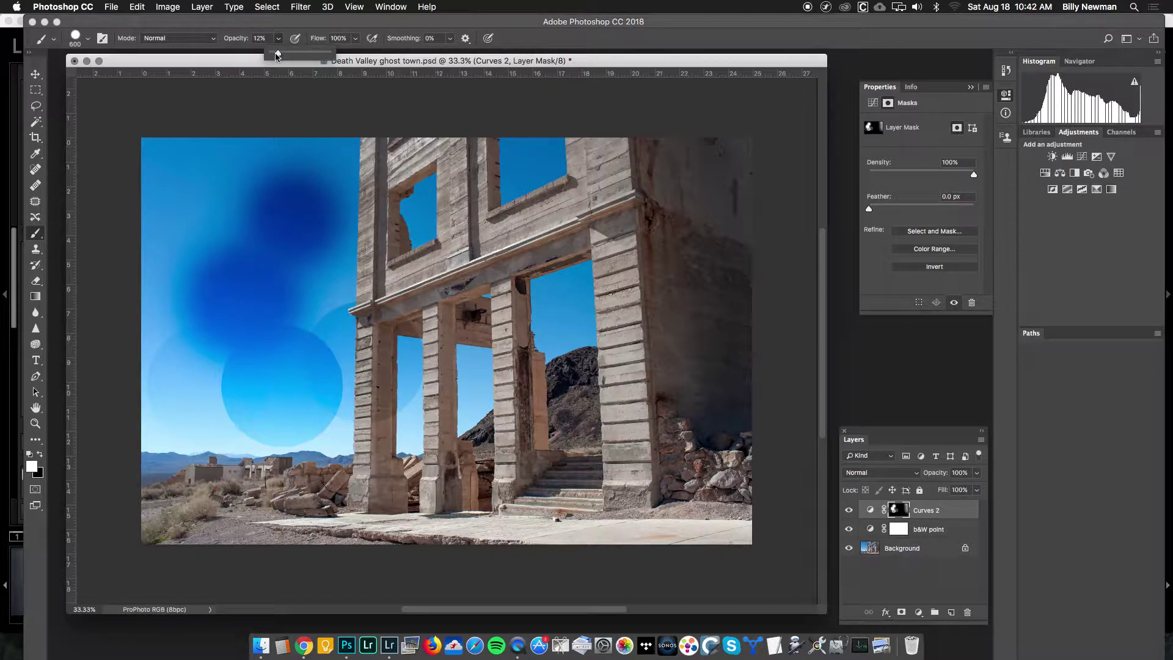
pyautogui.moveTo(276, 55); pyautogui.dragTo(328, 53)
pyautogui.click(209, 200)
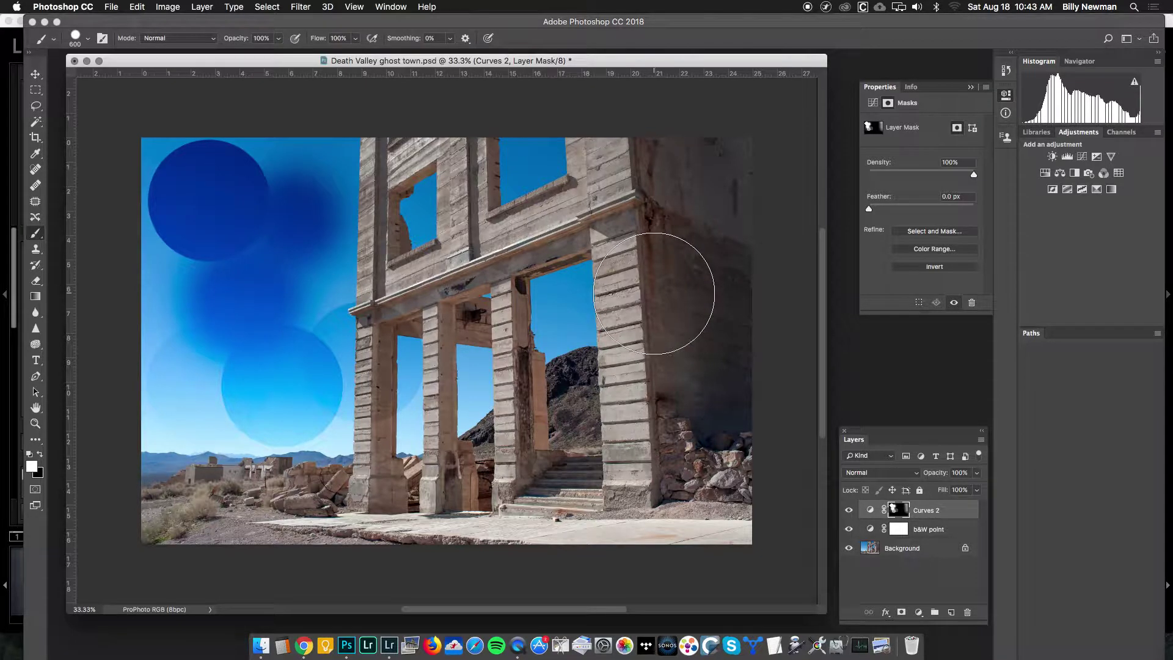
pyautogui.click(654, 293)
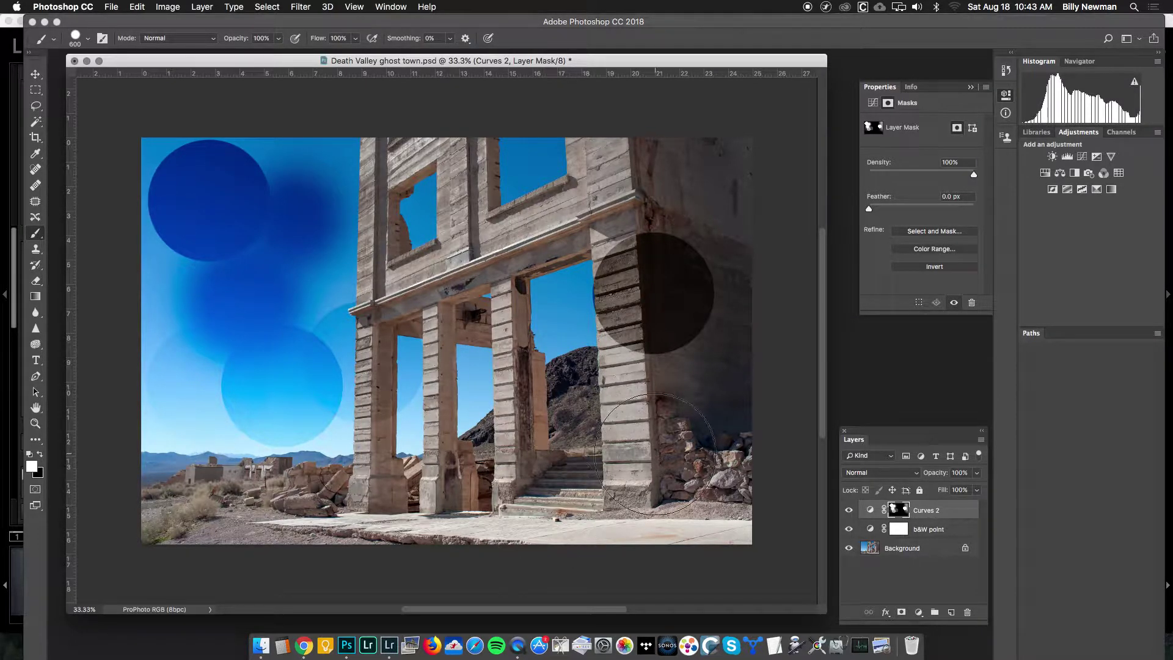
pyautogui.click(648, 441)
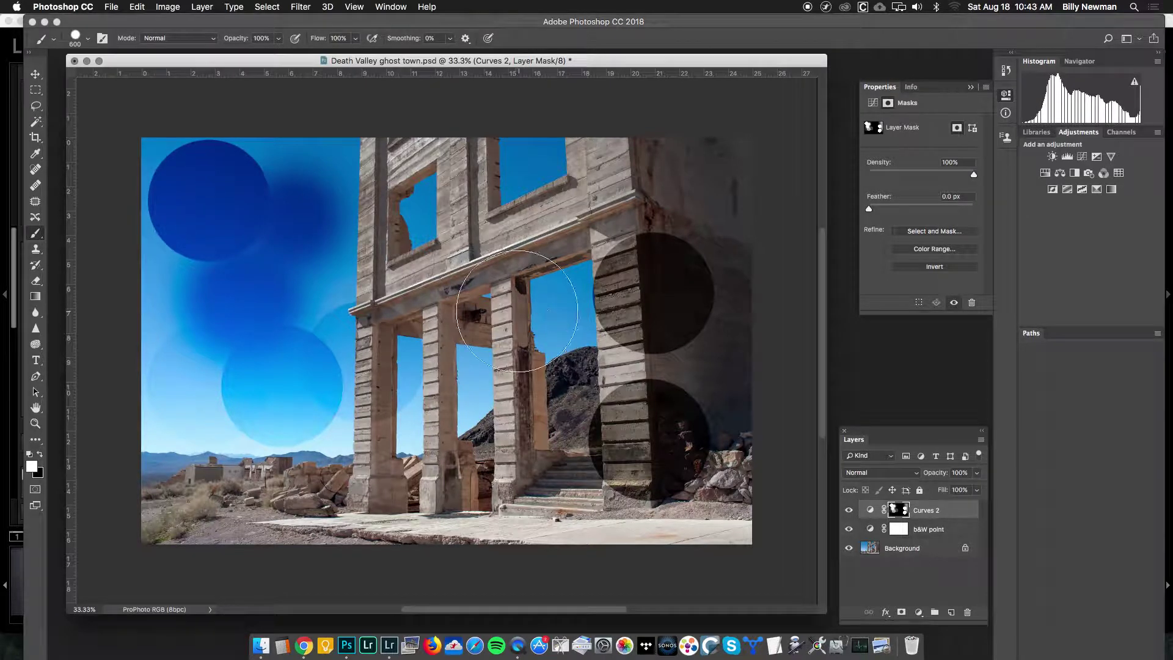
pyautogui.click(511, 283)
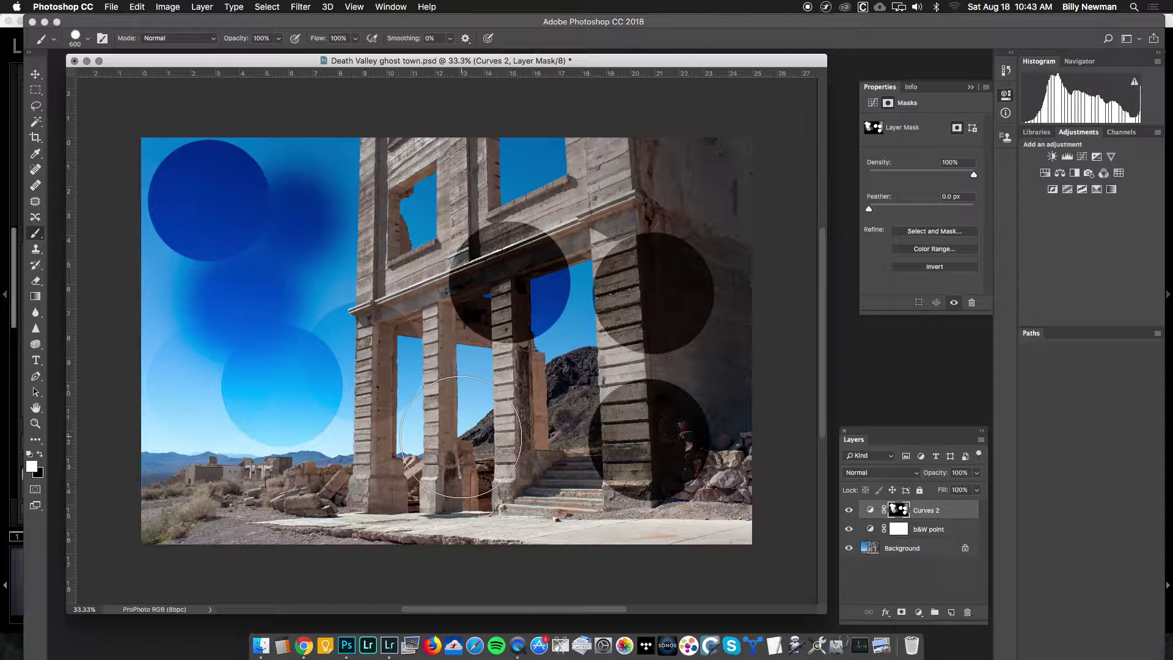
# - Lower the brush opacity to 15% and build up repeated dabs over the building's upper windows on the Curves 2 mask
pyautogui.click(278, 37)
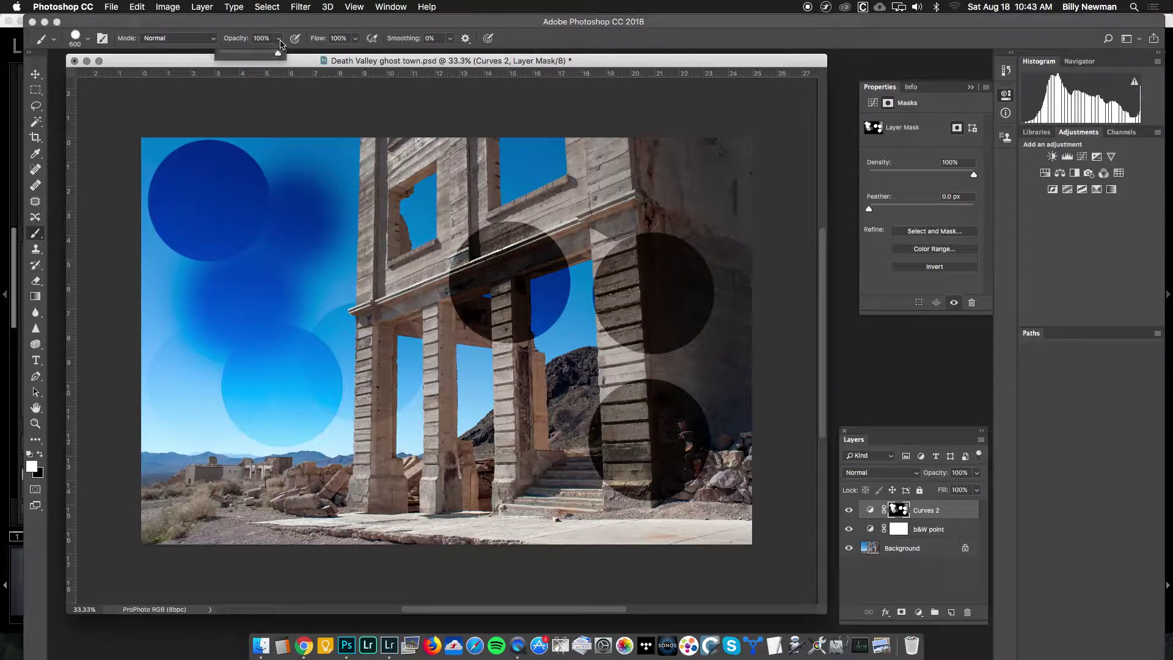
pyautogui.moveTo(282, 54); pyautogui.dragTo(231, 58)
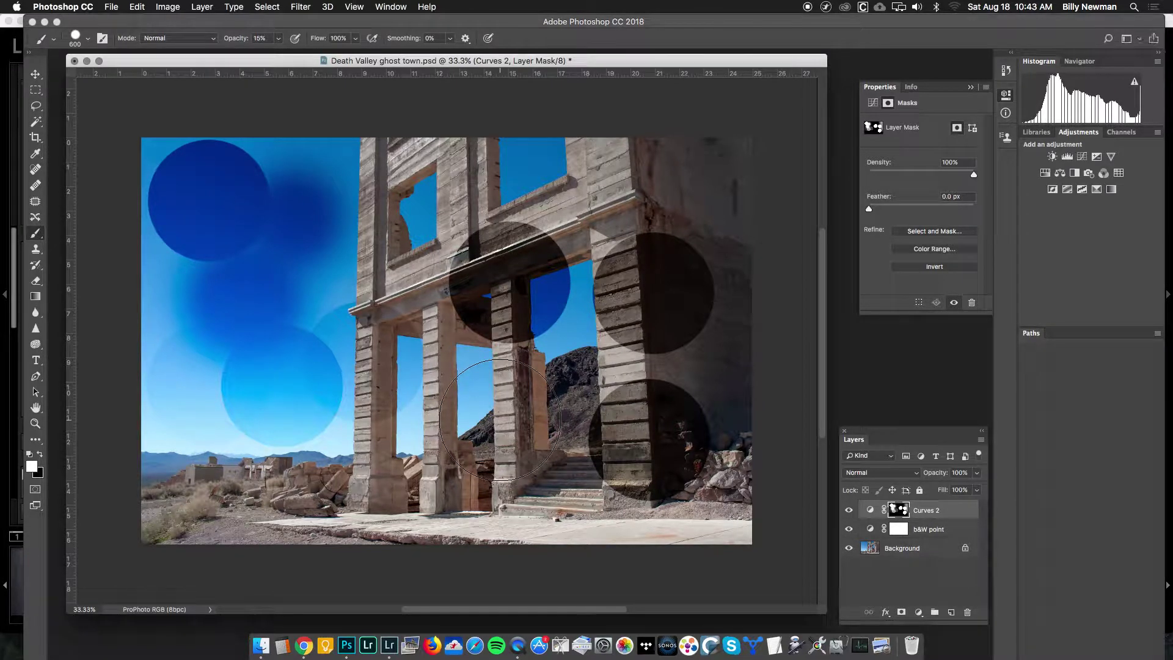
pyautogui.click(570, 203)
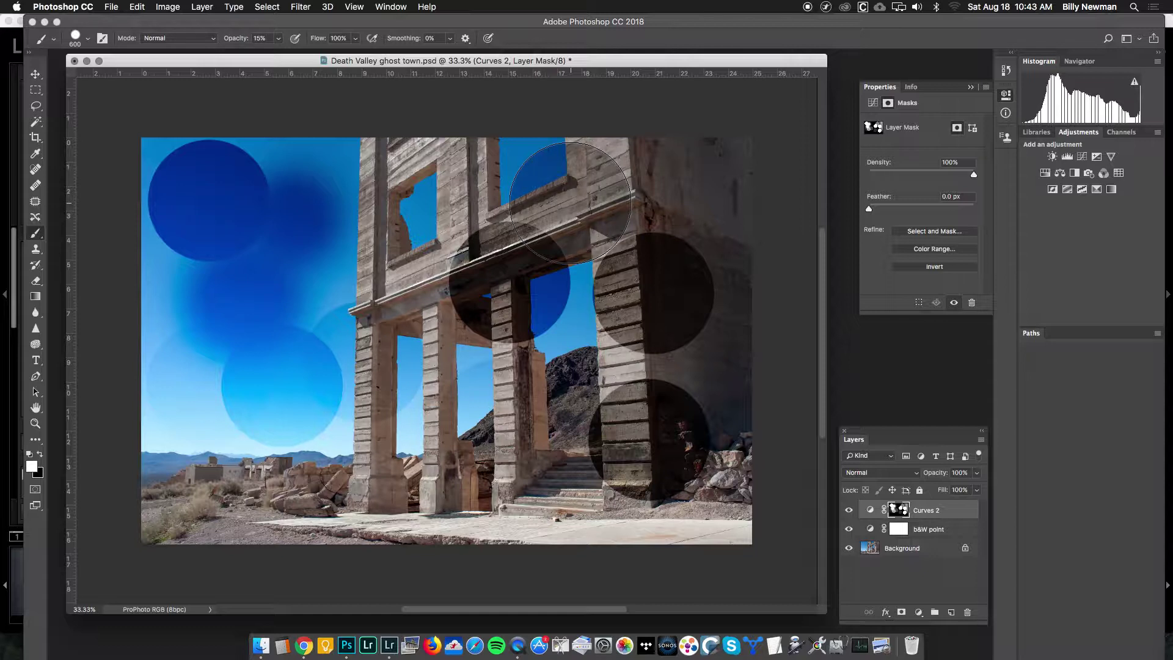
pyautogui.click(570, 203)
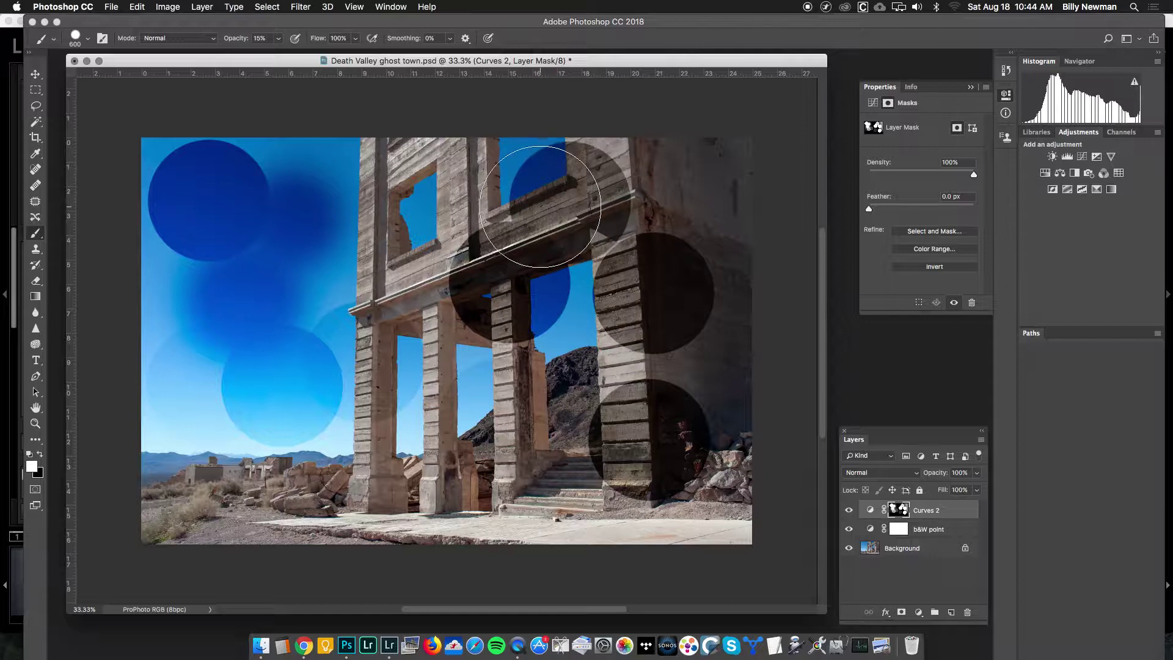
pyautogui.click(470, 193)
pyautogui.click(470, 193)
pyautogui.click(470, 193)
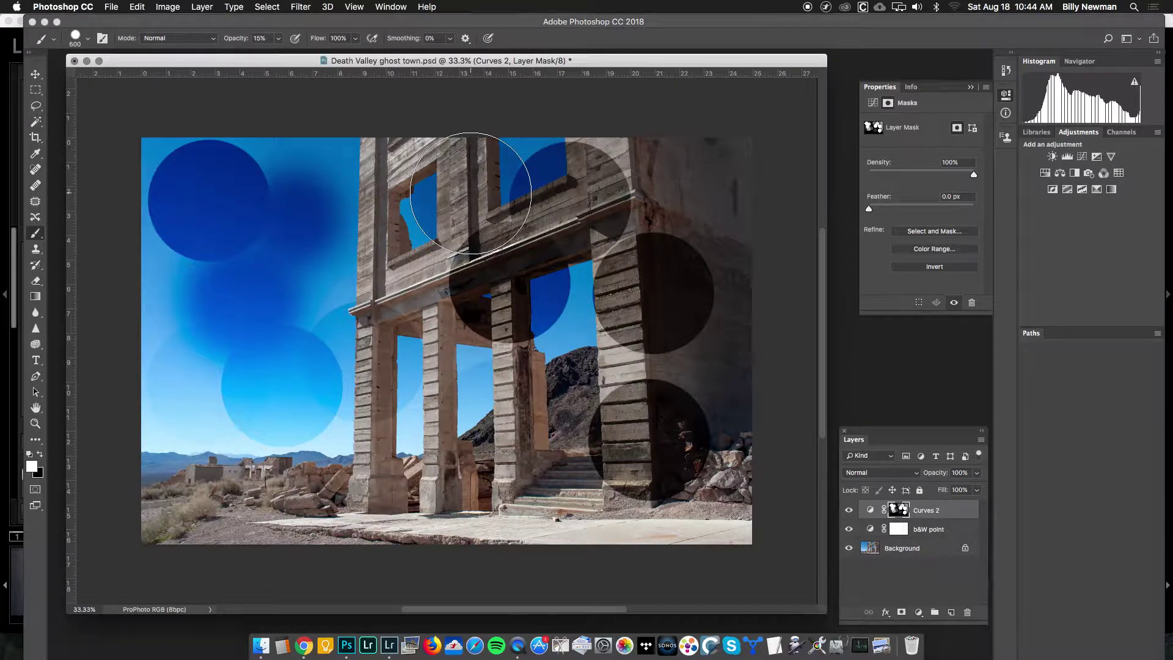
pyautogui.click(470, 193)
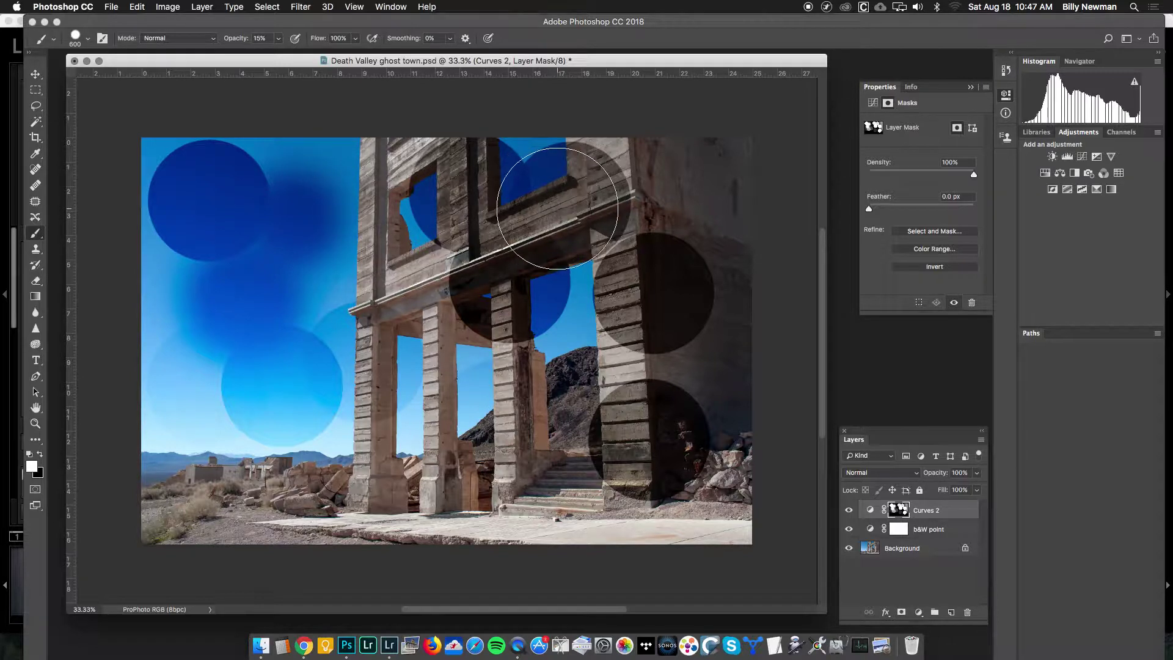
# - Revert the image to its original opened state using the document snapshot in the history
pyautogui.click(1006, 71)
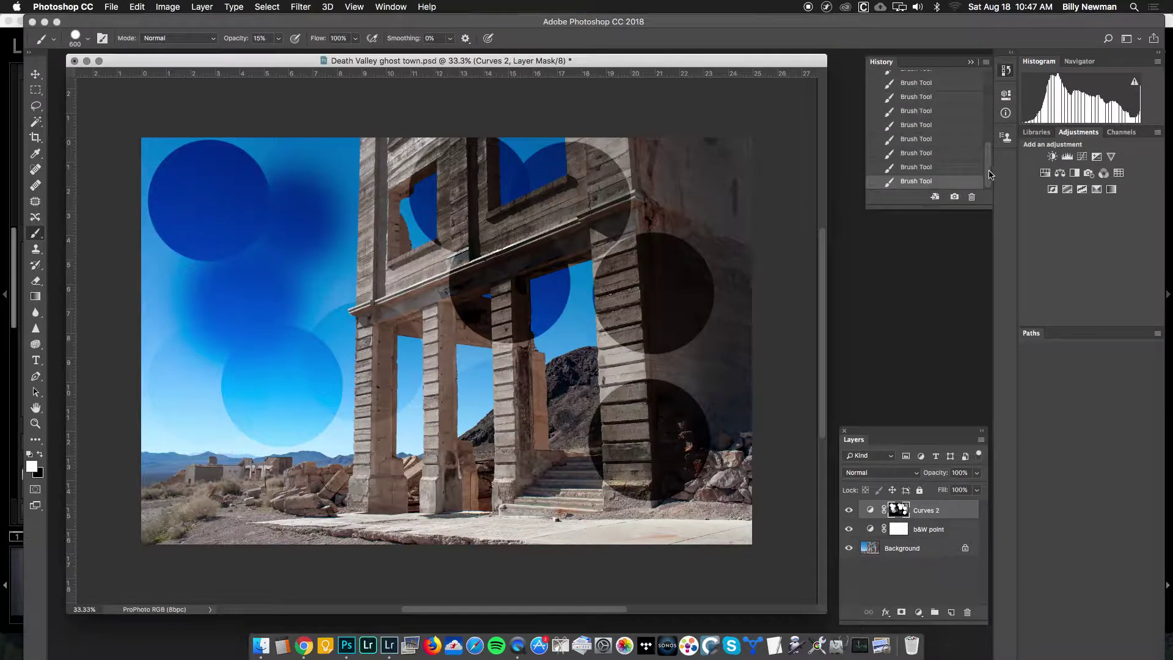
pyautogui.moveTo(989, 174); pyautogui.dragTo(990, 72)
pyautogui.click(946, 80)
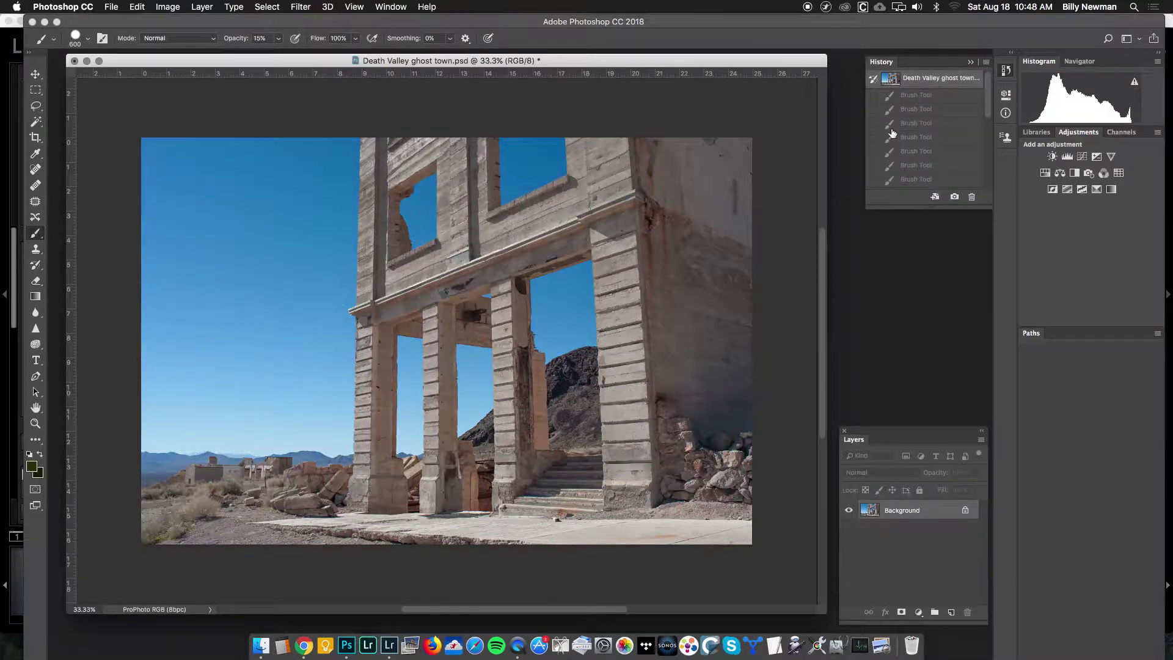
# - Add a Curves adjustment layer with the white point at input 230 and the black point at input 15
pyautogui.click(1082, 158)
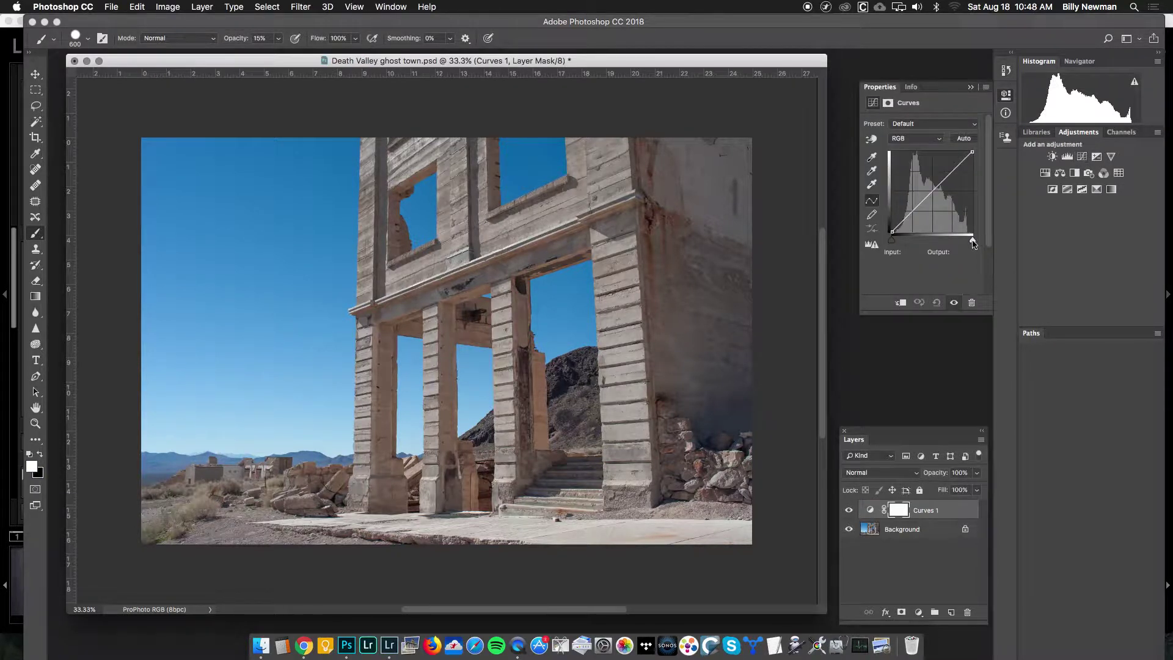
pyautogui.moveTo(974, 243); pyautogui.dragTo(965, 244)
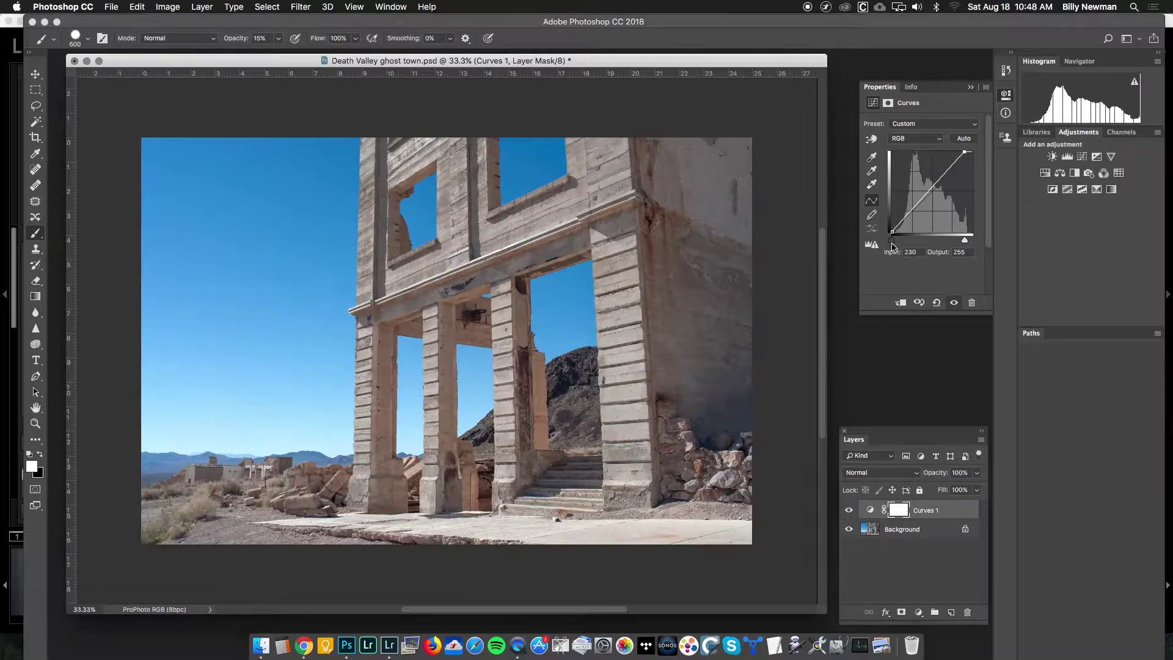
pyautogui.moveTo(893, 242); pyautogui.dragTo(897, 245)
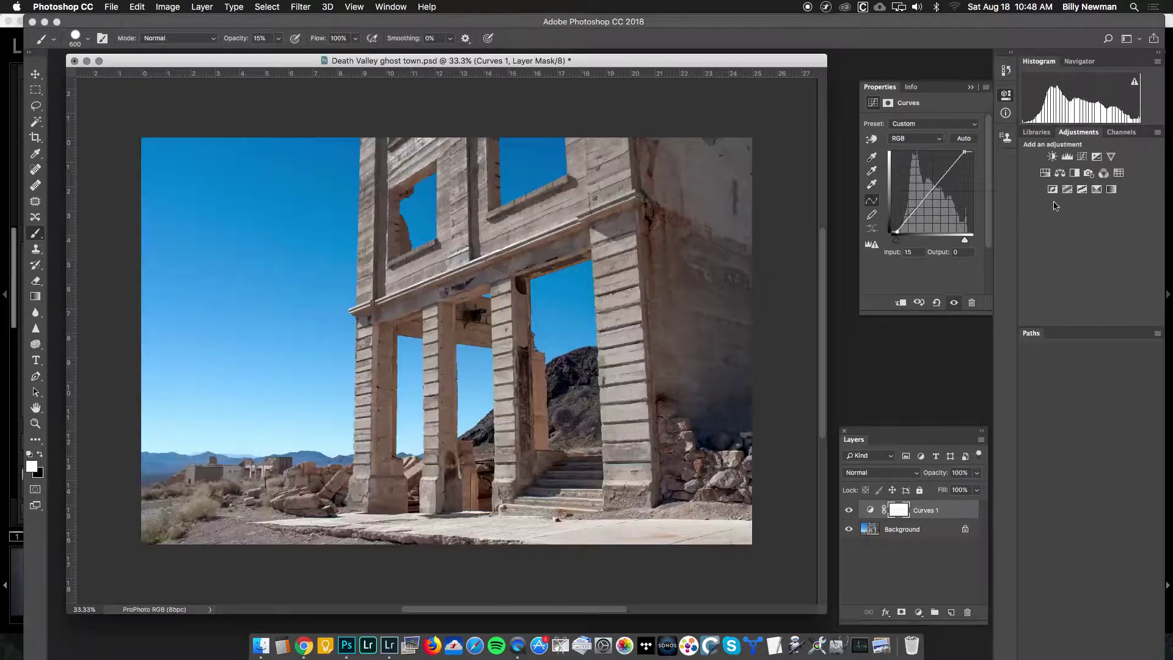
# - Add a second Curves adjustment layer that darkens the midtones to input 155, output 89, and show its mask properties
pyautogui.click(1083, 157)
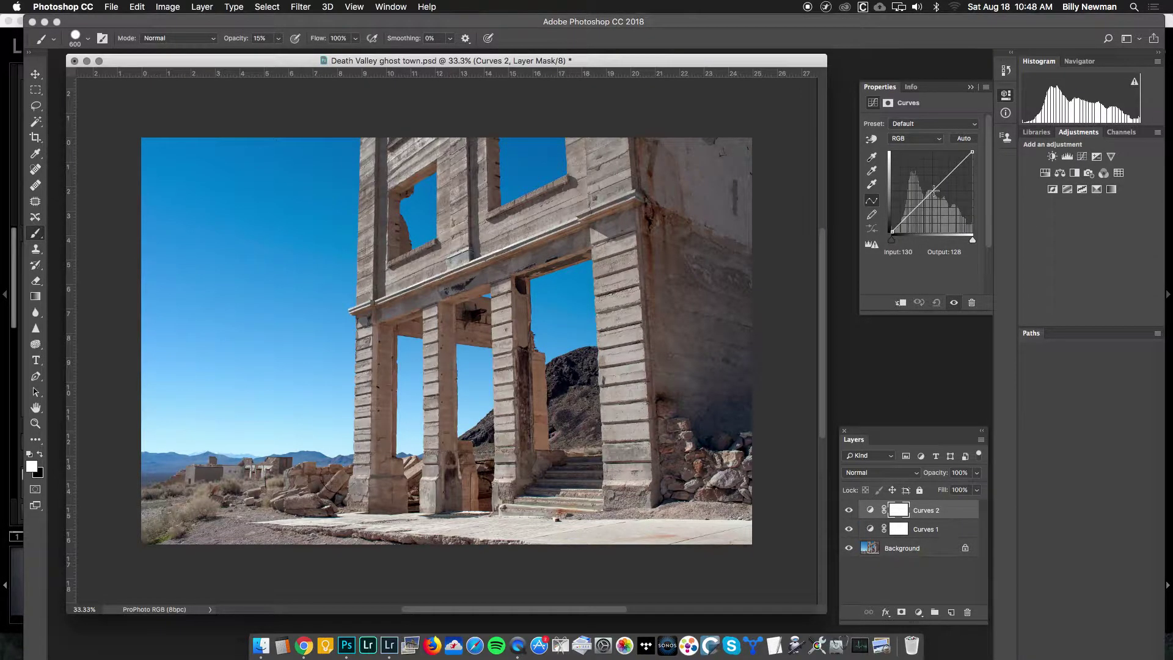
pyautogui.moveTo(934, 190); pyautogui.dragTo(941, 203)
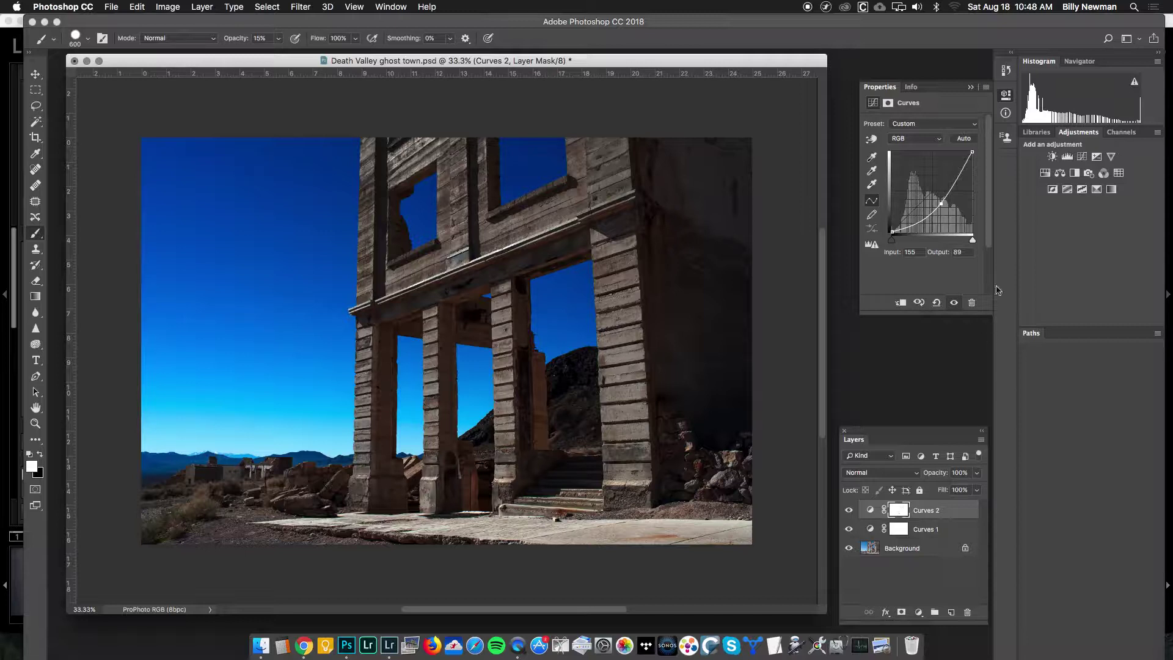
pyautogui.click(889, 103)
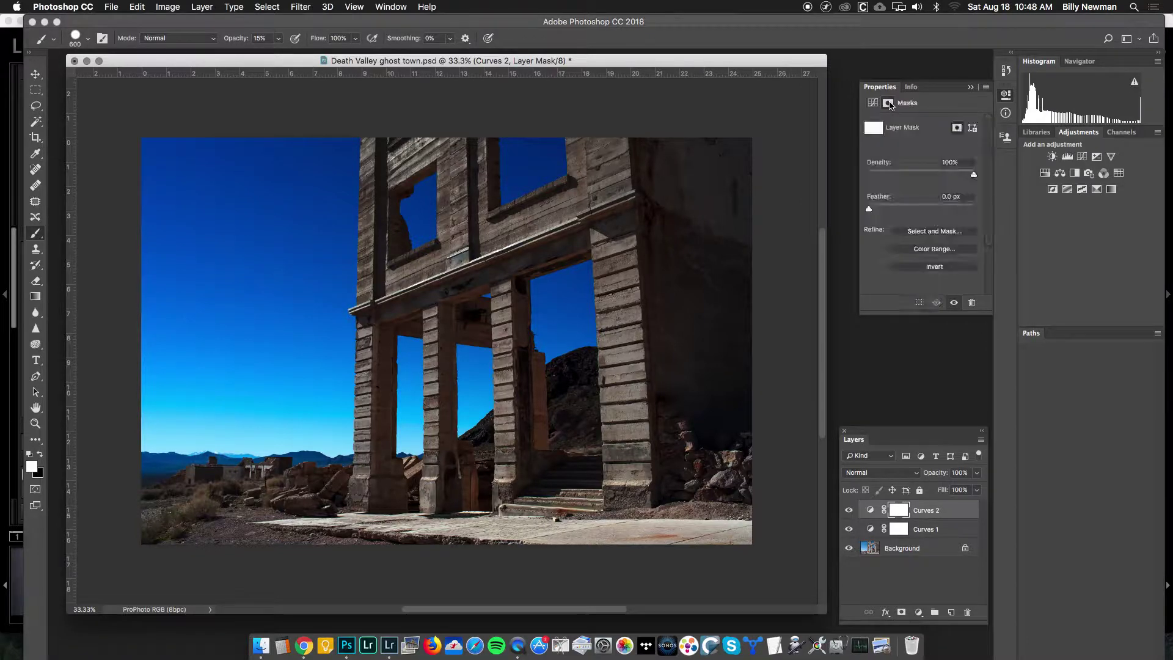
# - Invert the Curves 2 mask to black and paint white at 15% opacity over the upper part of the shaded side wall
pyautogui.click(944, 269)
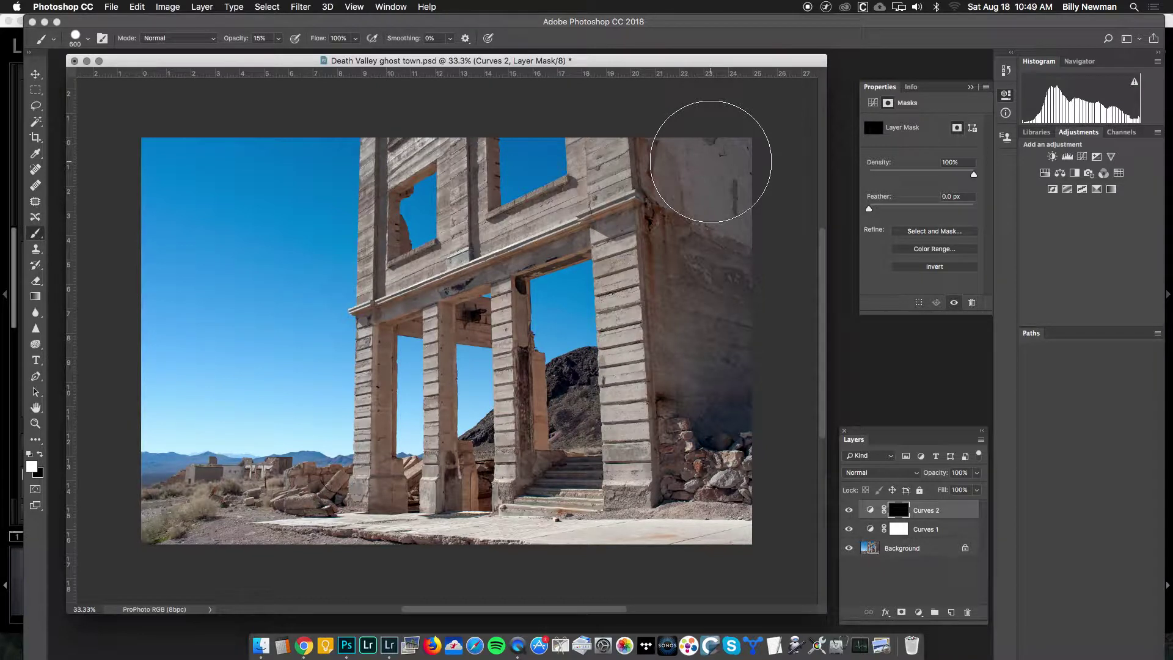
pyautogui.click(711, 154)
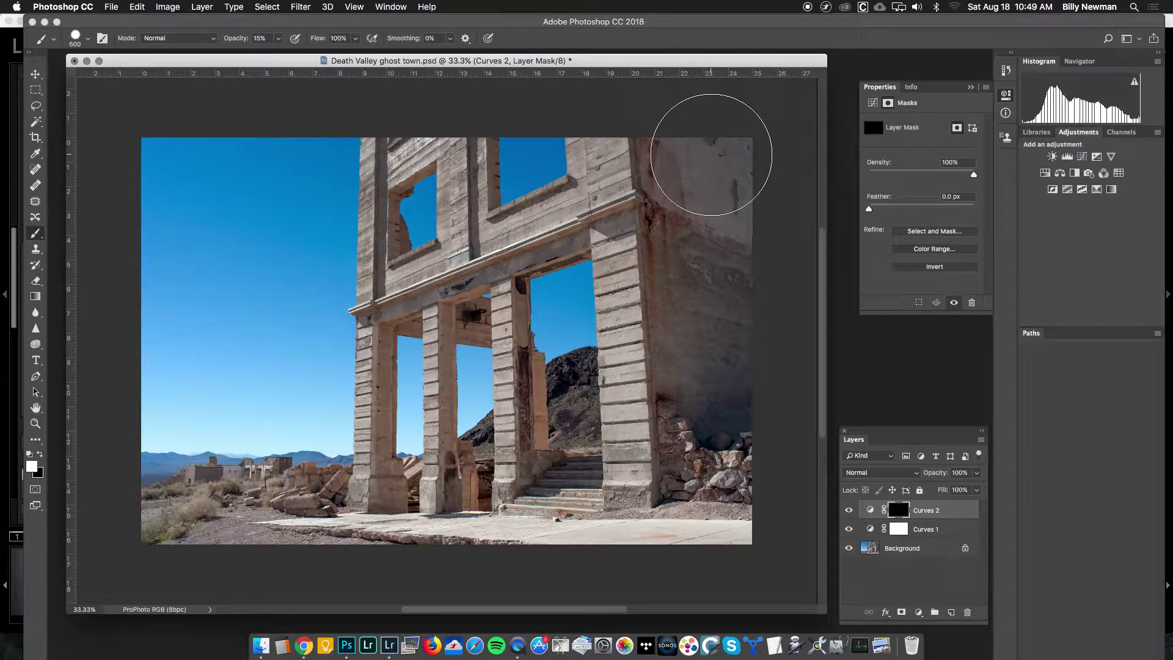
pyautogui.moveTo(711, 154)
pyautogui.mouseDown()
pyautogui.moveTo(732, 251)
pyautogui.moveTo(740, 431)
pyautogui.moveTo(729, 209)
pyautogui.moveTo(690, 137)
pyautogui.moveTo(723, 457)
pyautogui.moveTo(754, 432)
pyautogui.moveTo(694, 143)
pyautogui.moveTo(730, 201)
pyautogui.moveTo(748, 386)
pyautogui.moveTo(752, 334)
pyautogui.moveTo(699, 152)
pyautogui.mouseUp()
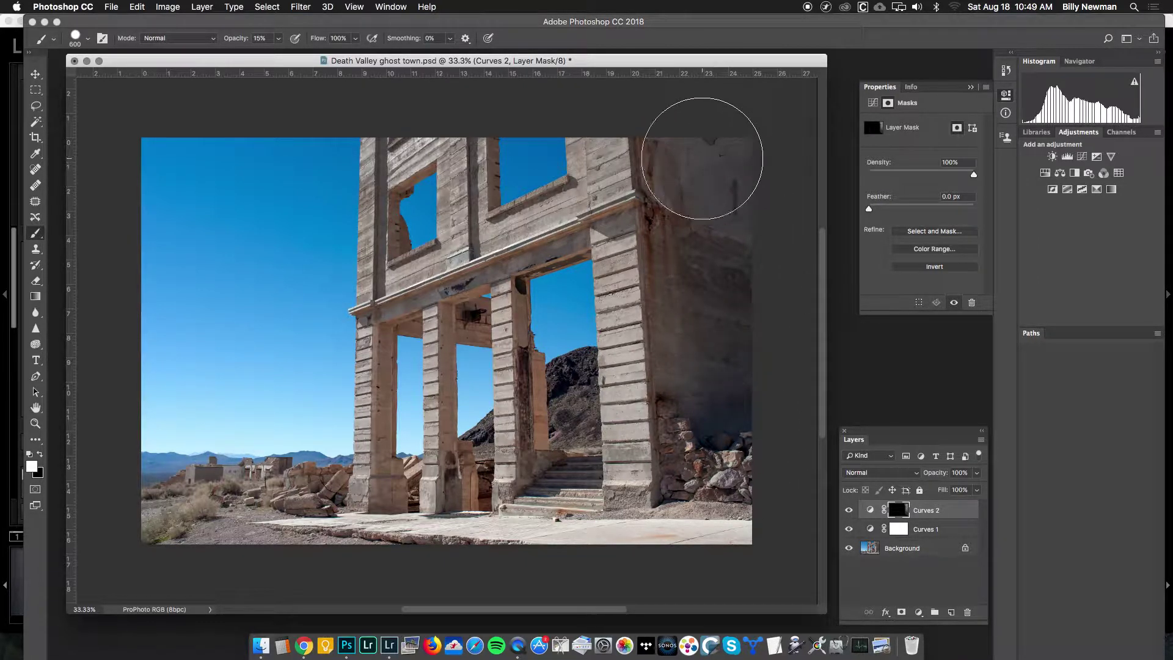
# - Lower the brush hardness and paint the Curves 2 mask down the building's shaded side wall to the rubble at its base
pyautogui.click(87, 38)
pyautogui.moveTo(166, 104); pyautogui.dragTo(129, 104)
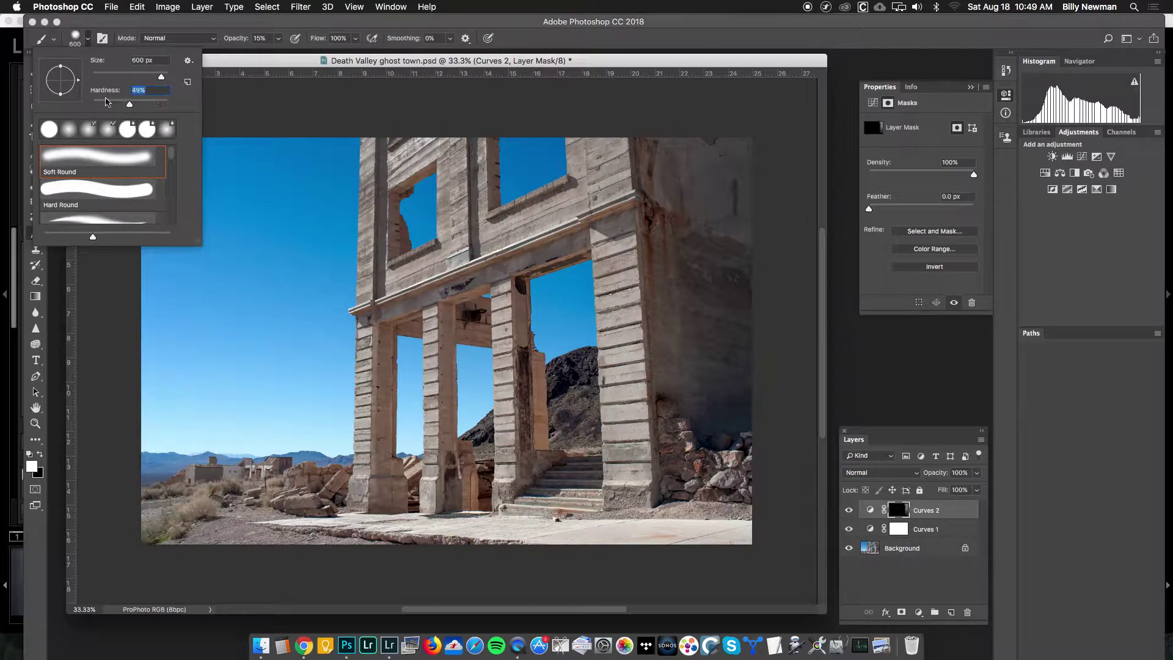
pyautogui.click(712, 174)
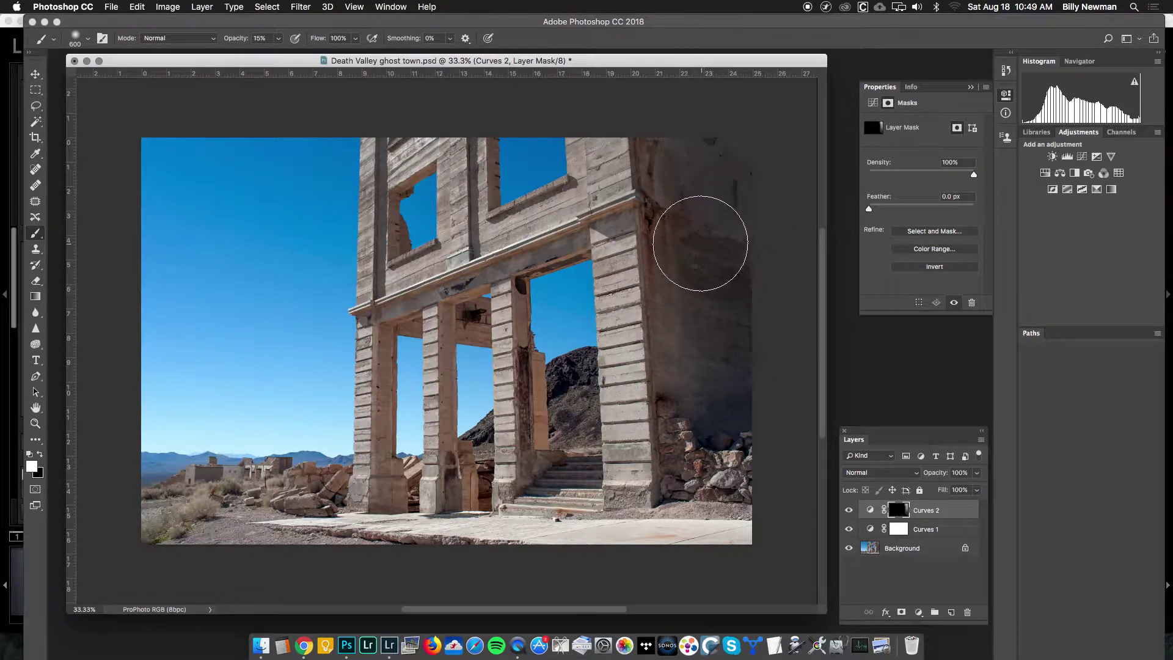
pyautogui.moveTo(701, 243)
pyautogui.mouseDown()
pyautogui.moveTo(703, 401)
pyautogui.moveTo(705, 238)
pyautogui.moveTo(723, 405)
pyautogui.moveTo(747, 241)
pyautogui.moveTo(724, 157)
pyautogui.moveTo(740, 217)
pyautogui.moveTo(743, 186)
pyautogui.moveTo(758, 216)
pyautogui.moveTo(770, 413)
pyautogui.moveTo(747, 344)
pyautogui.moveTo(745, 408)
pyautogui.moveTo(697, 176)
pyautogui.moveTo(704, 194)
pyautogui.moveTo(690, 215)
pyautogui.moveTo(679, 161)
pyautogui.moveTo(692, 335)
pyautogui.moveTo(688, 271)
pyautogui.moveTo(675, 372)
pyautogui.moveTo(689, 427)
pyautogui.moveTo(758, 419)
pyautogui.moveTo(746, 392)
pyautogui.mouseUp()
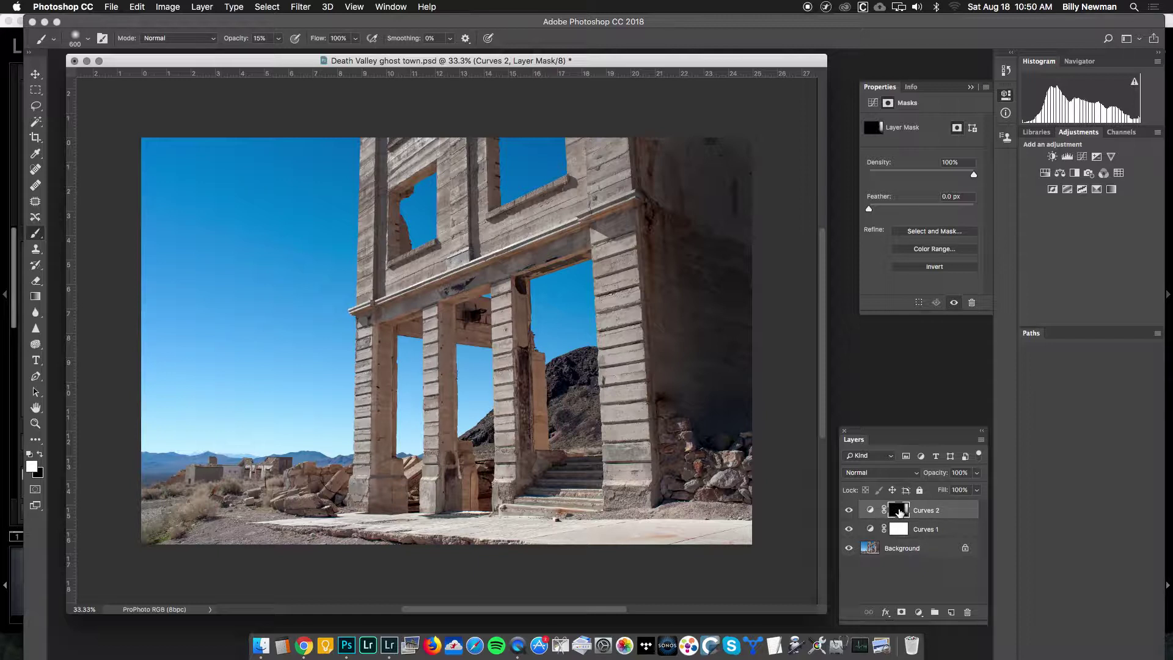
# - Display the Curves 2 layer mask on its own twice to examine the brush buildup, returning to the normal image view each time
pyautogui.keyDown('alt'); pyautogui.click(899, 511); pyautogui.keyUp('alt')
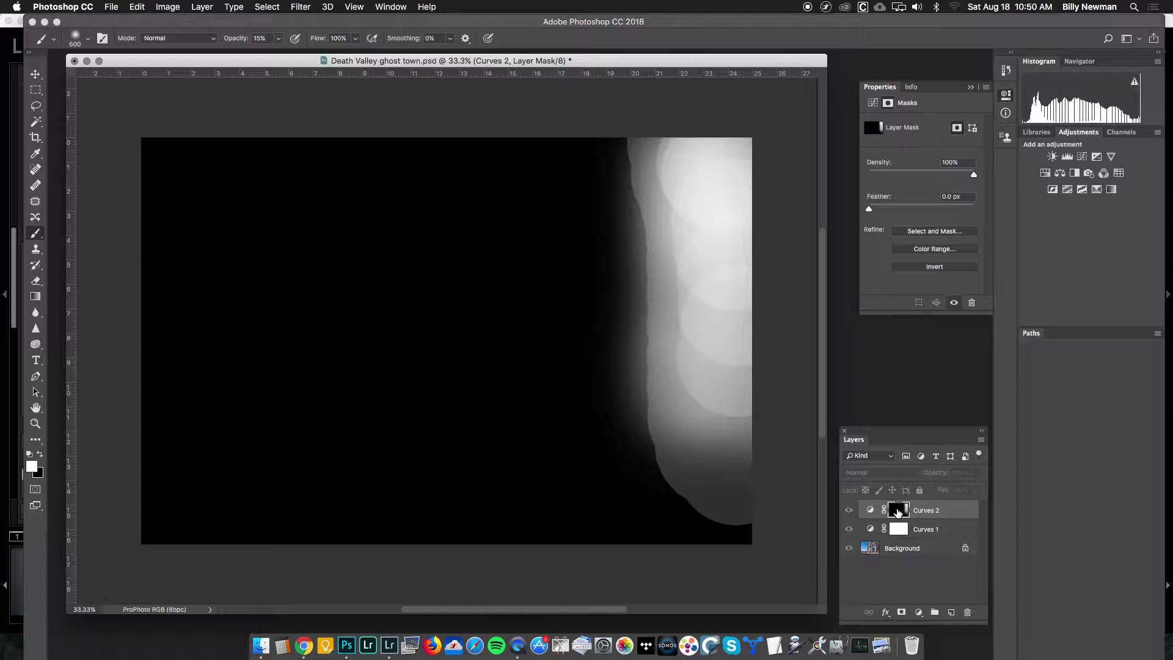
pyautogui.keyDown('alt'); pyautogui.click(897, 512); pyautogui.keyUp('alt')
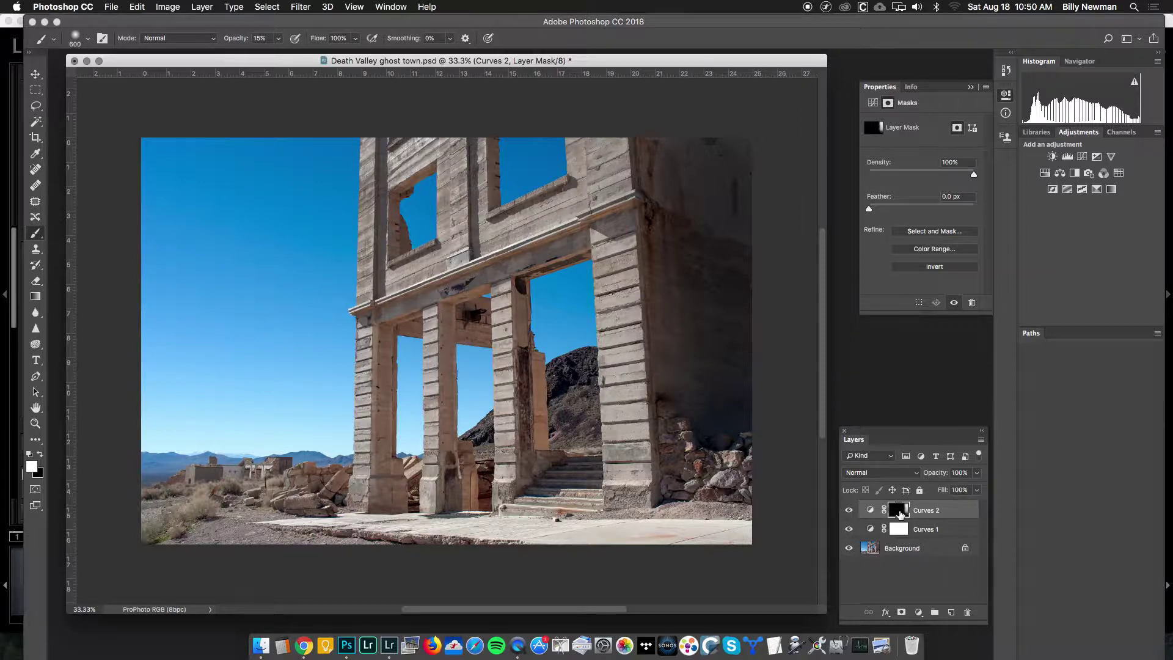
pyautogui.keyDown('alt'); pyautogui.click(900, 514); pyautogui.keyUp('alt')
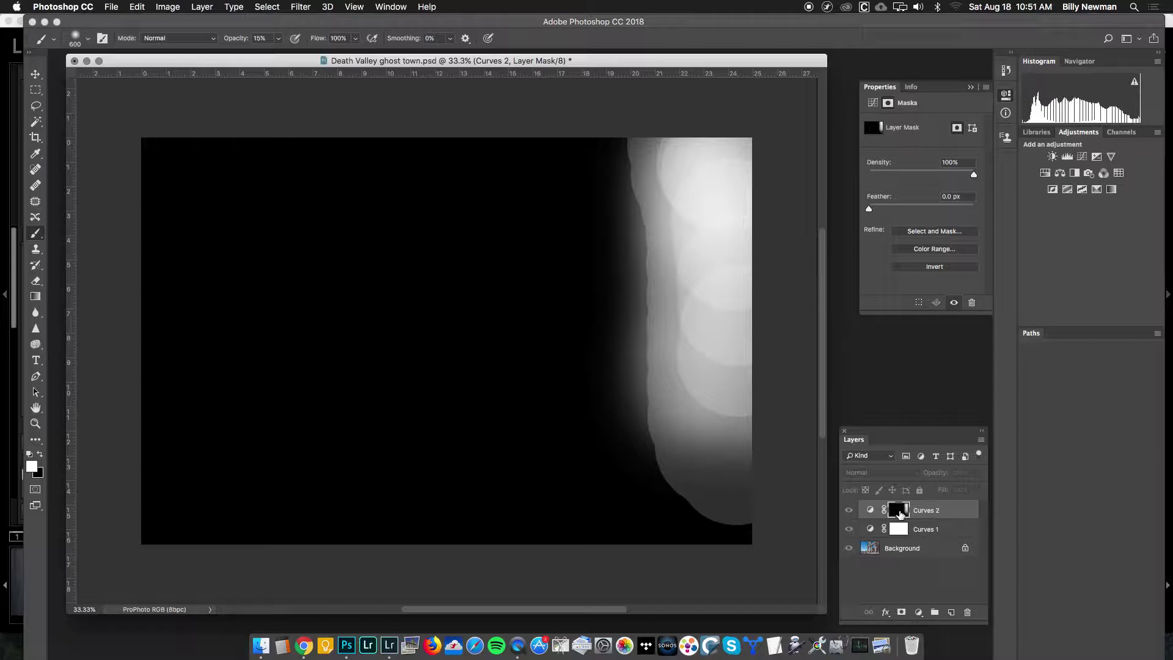
pyautogui.keyDown('alt'); pyautogui.click(900, 511); pyautogui.keyUp('alt')
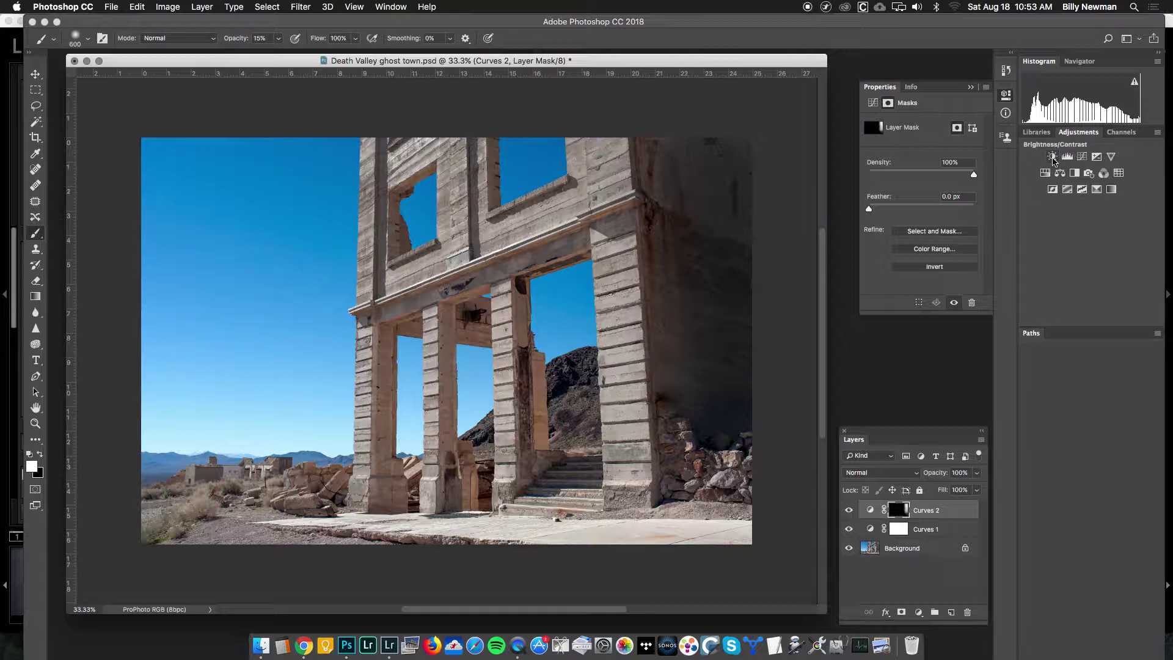
# - Add a Brightness/Contrast adjustment layer, then detach and enlarge its properties panel over the image
pyautogui.click(1052, 157)
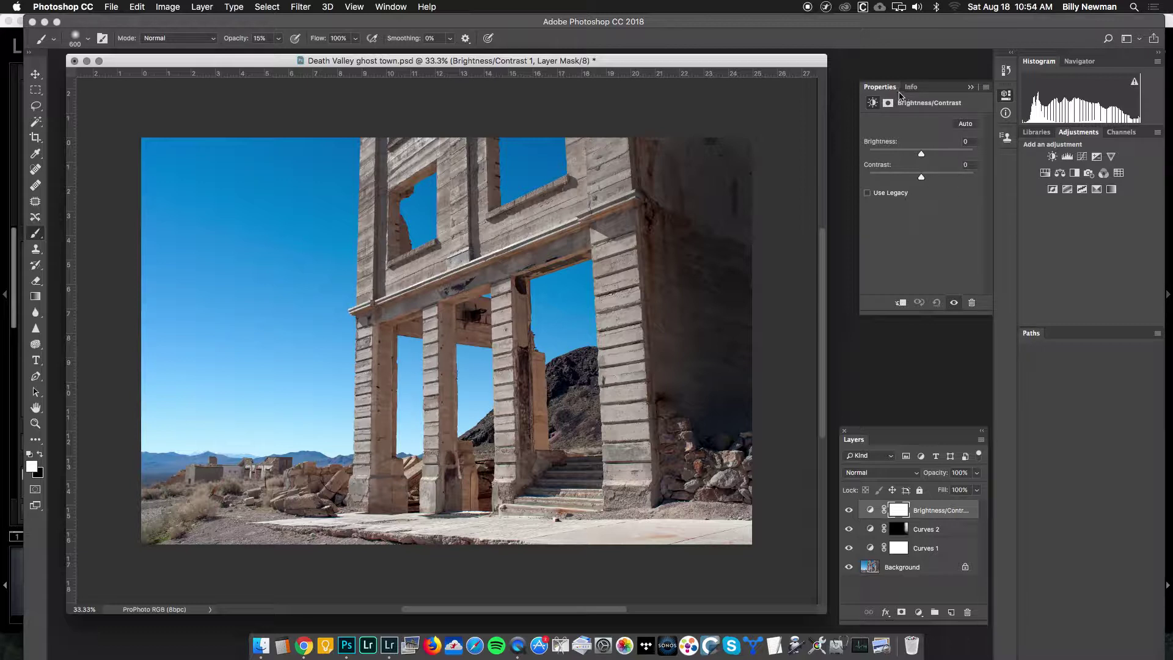
pyautogui.moveTo(889, 91); pyautogui.dragTo(751, 135)
pyautogui.moveTo(854, 360); pyautogui.dragTo(943, 414)
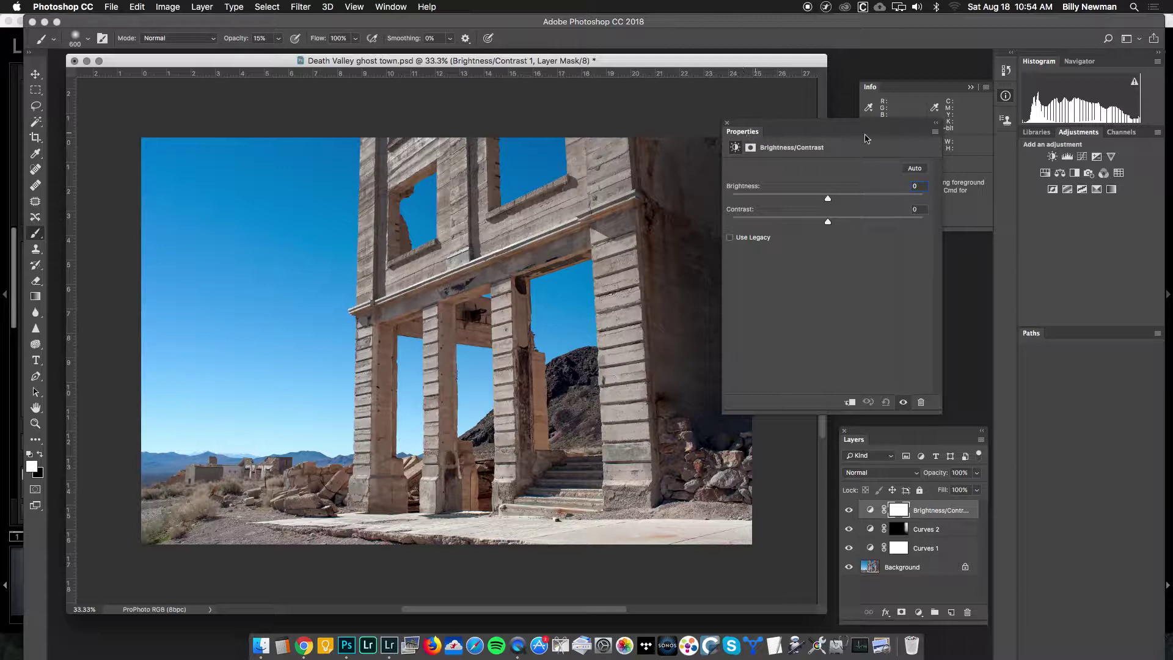
# - Add a Levels adjustment layer and an Exposure adjustment layer, both at default settings
pyautogui.click(1068, 157)
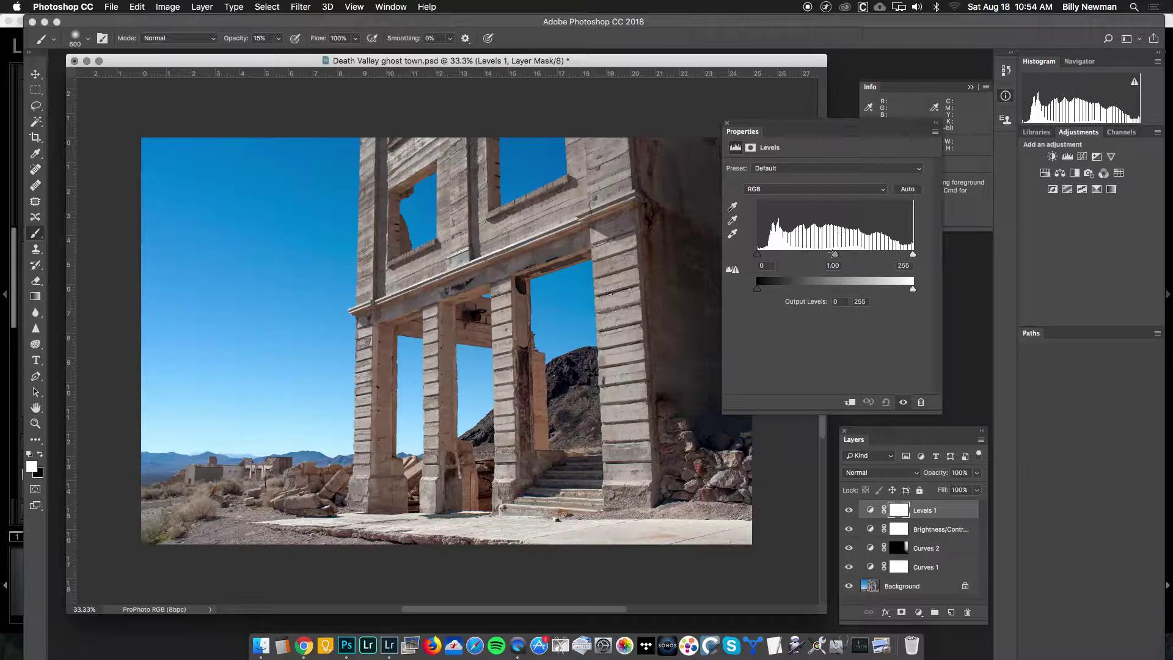
pyautogui.click(1098, 159)
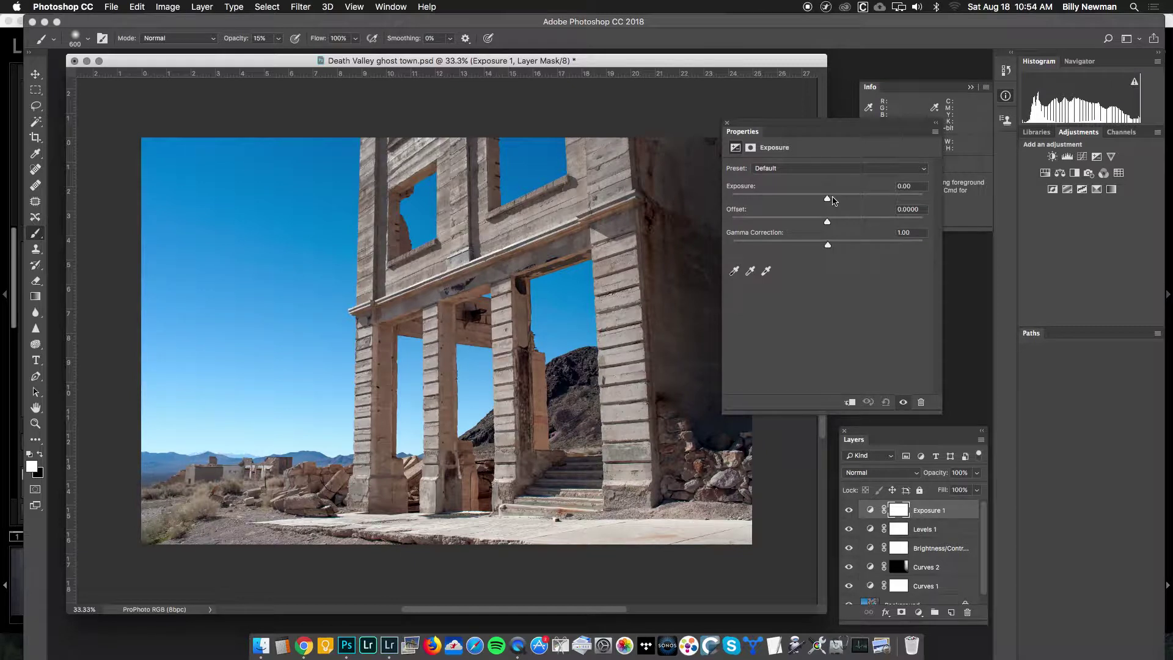
# - Add a Vibrance adjustment layer to the ghost town photo and raise its vibrance to +100
pyautogui.click(1110, 159)
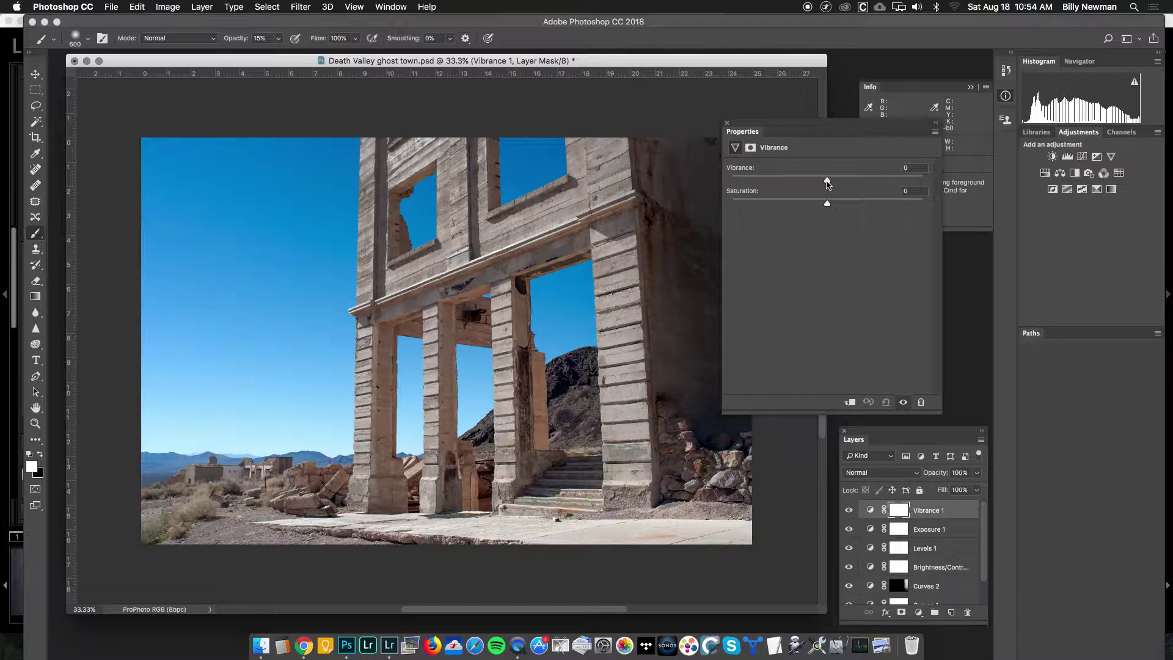
pyautogui.moveTo(827, 182); pyautogui.dragTo(926, 186)
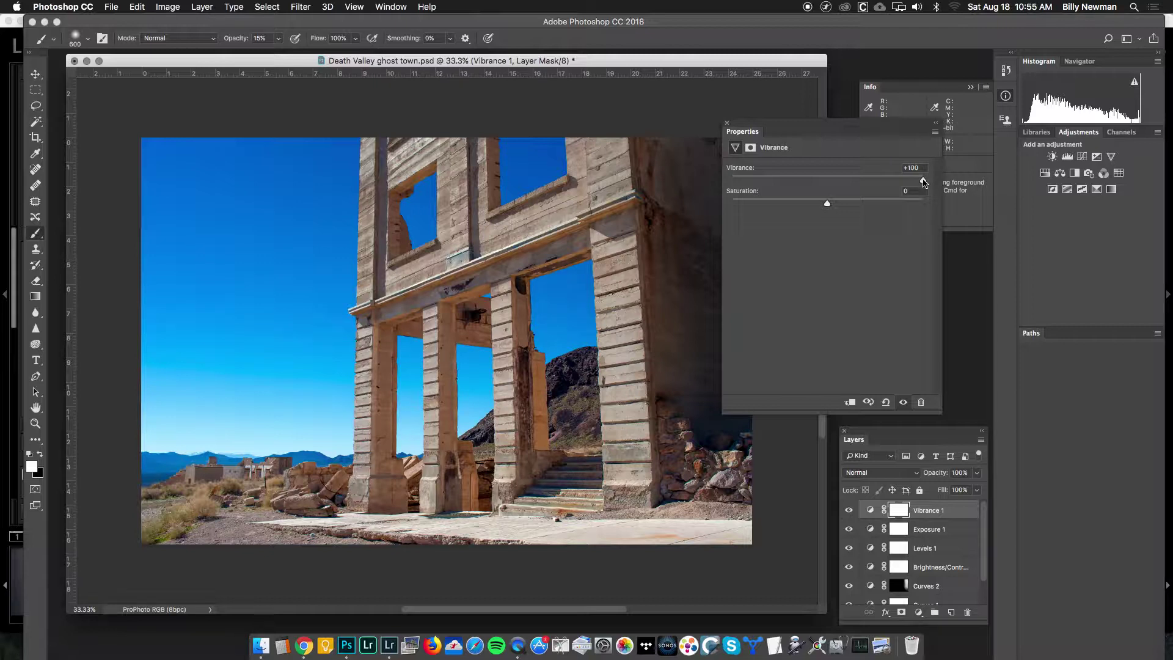
pyautogui.moveTo(924, 182)
pyautogui.mouseDown()
pyautogui.moveTo(866, 181)
pyautogui.moveTo(924, 181)
pyautogui.mouseUp()
# - Open Luke.psd from the PS class folder
pyautogui.click(112, 7)
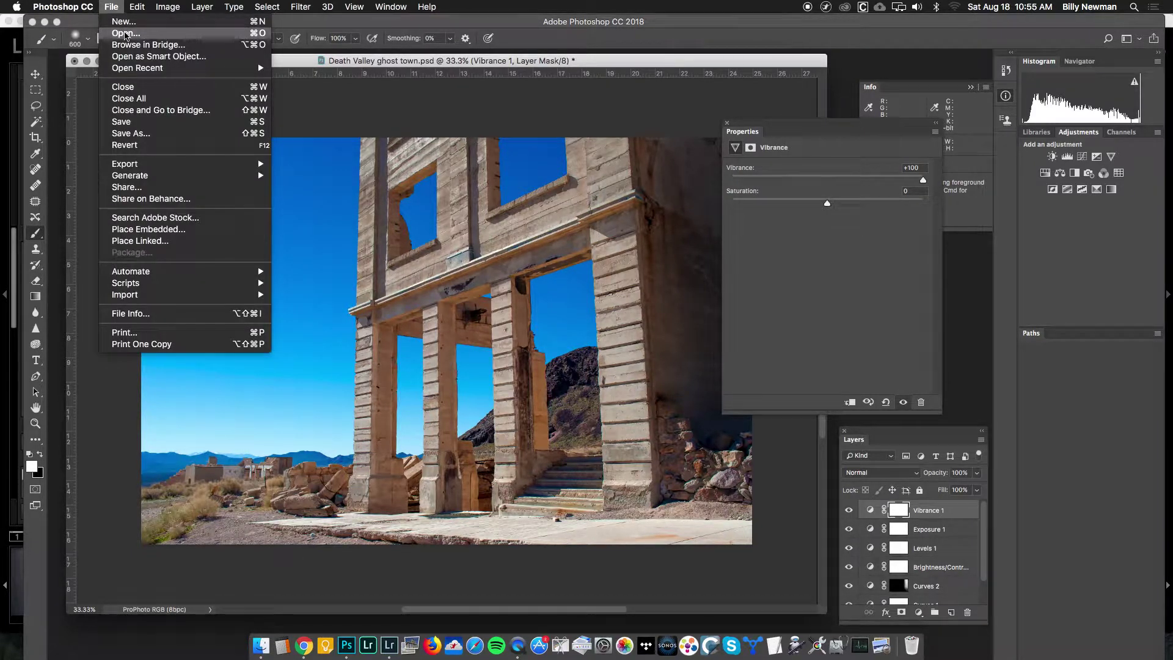
pyautogui.click(125, 33)
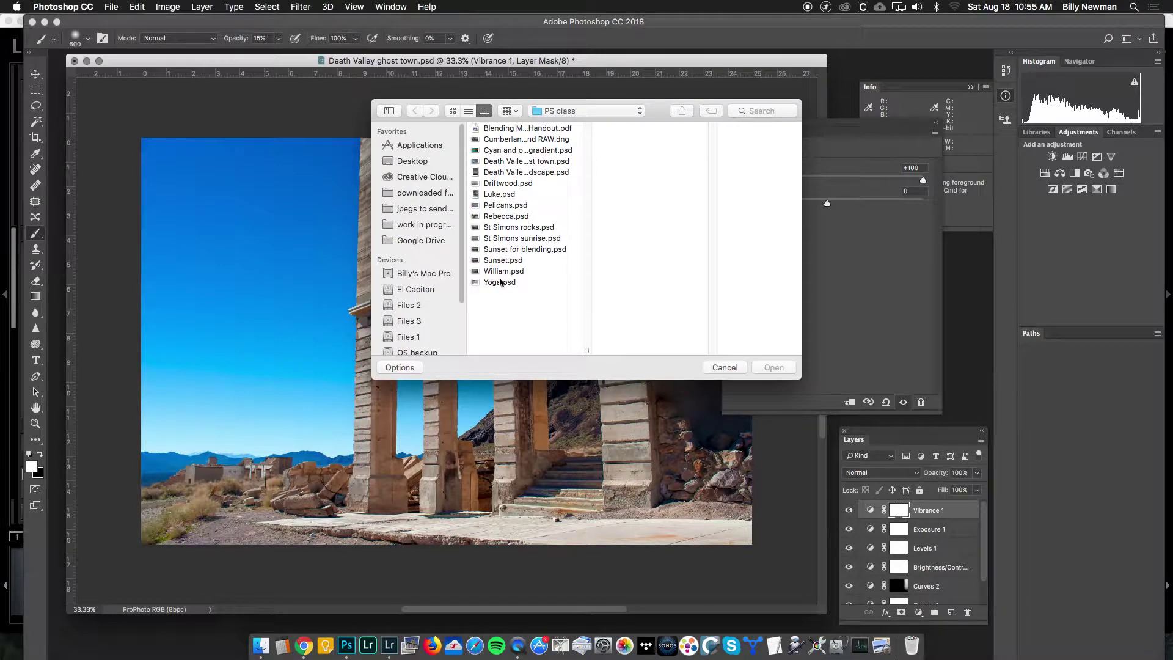
pyautogui.click(495, 196)
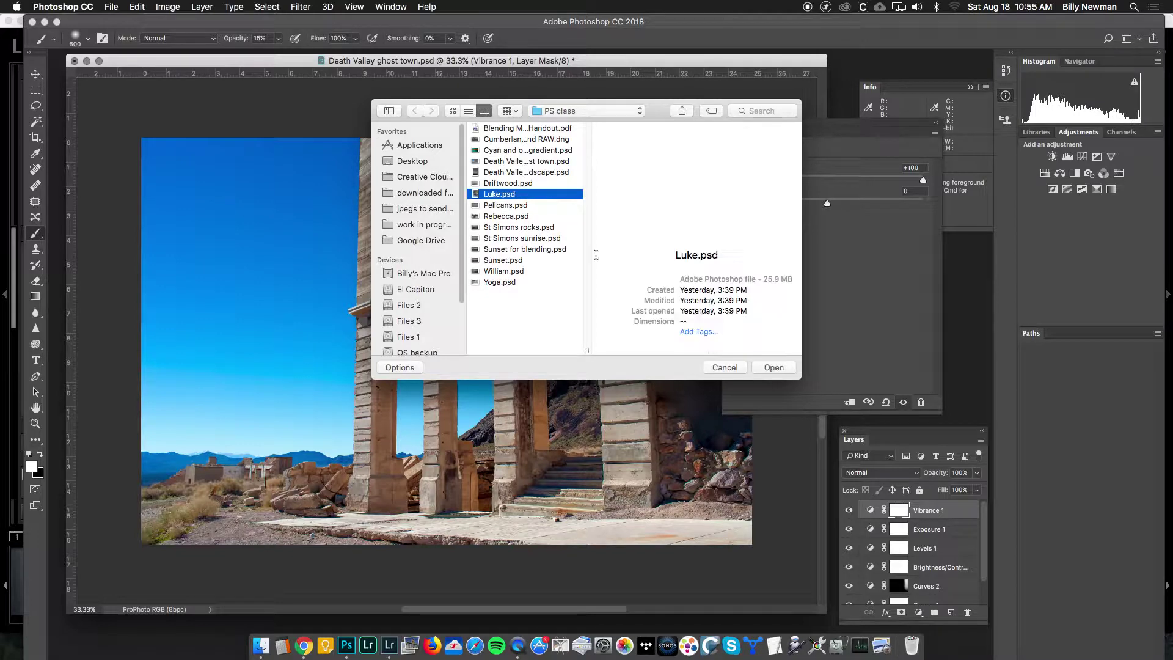
pyautogui.click(774, 367)
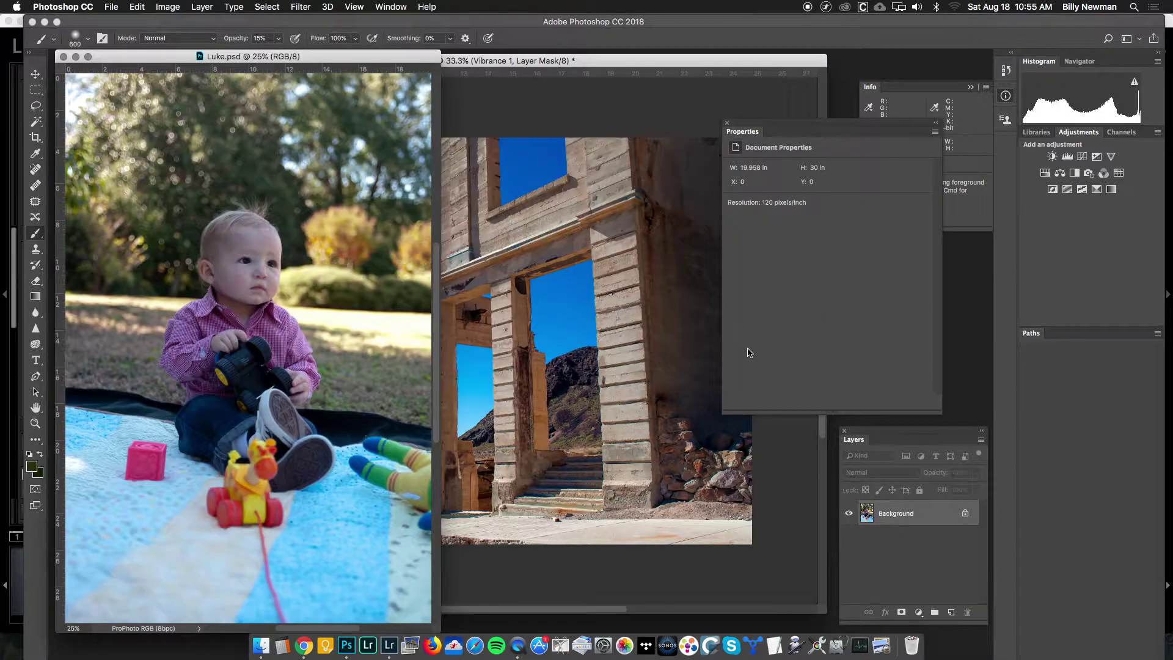
# - Add a Vibrance adjustment layer to the baby photo and compare vibrance at +78, +100 and +25, finishing at +100
pyautogui.click(1112, 158)
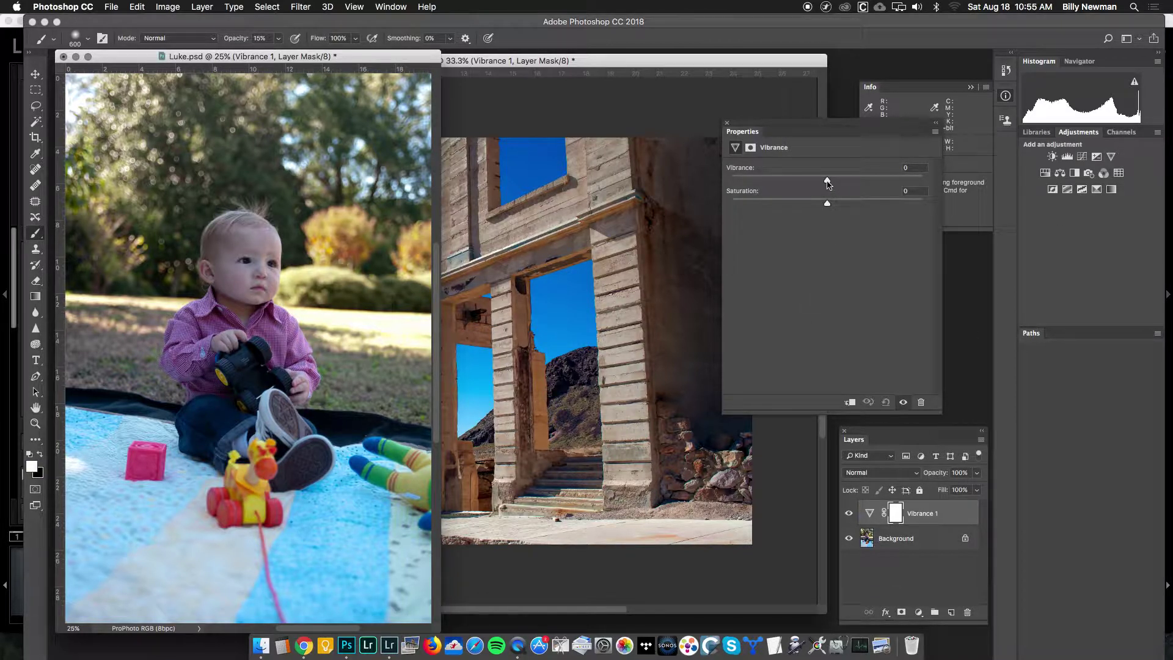
pyautogui.moveTo(828, 184); pyautogui.dragTo(903, 184)
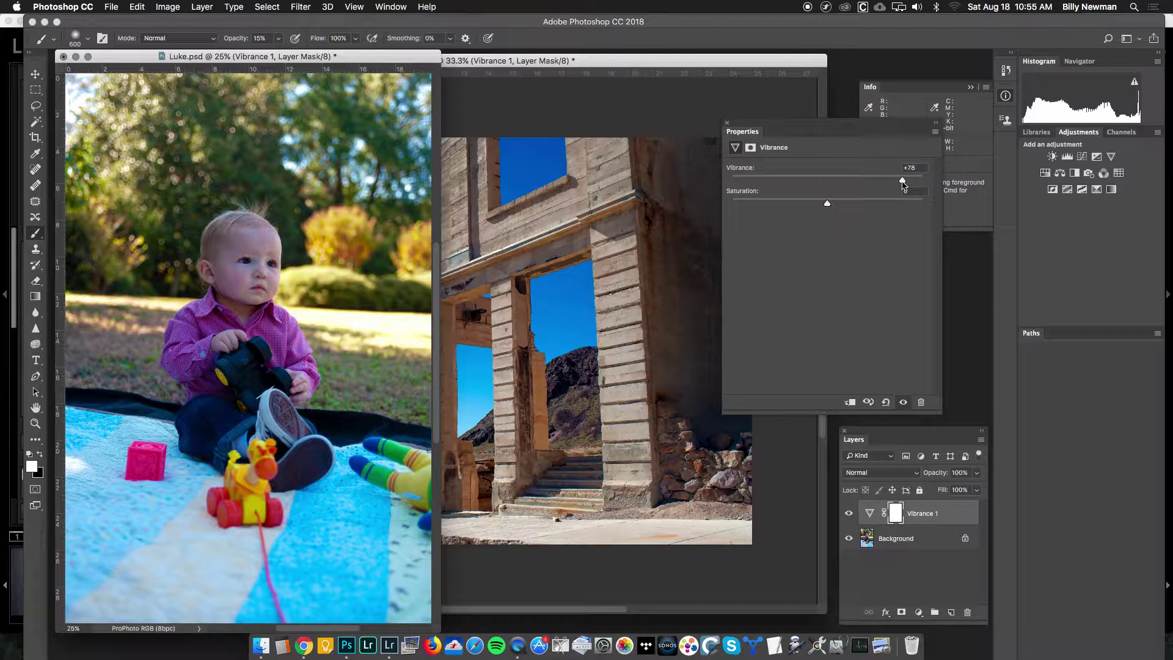
pyautogui.moveTo(903, 184); pyautogui.dragTo(925, 185)
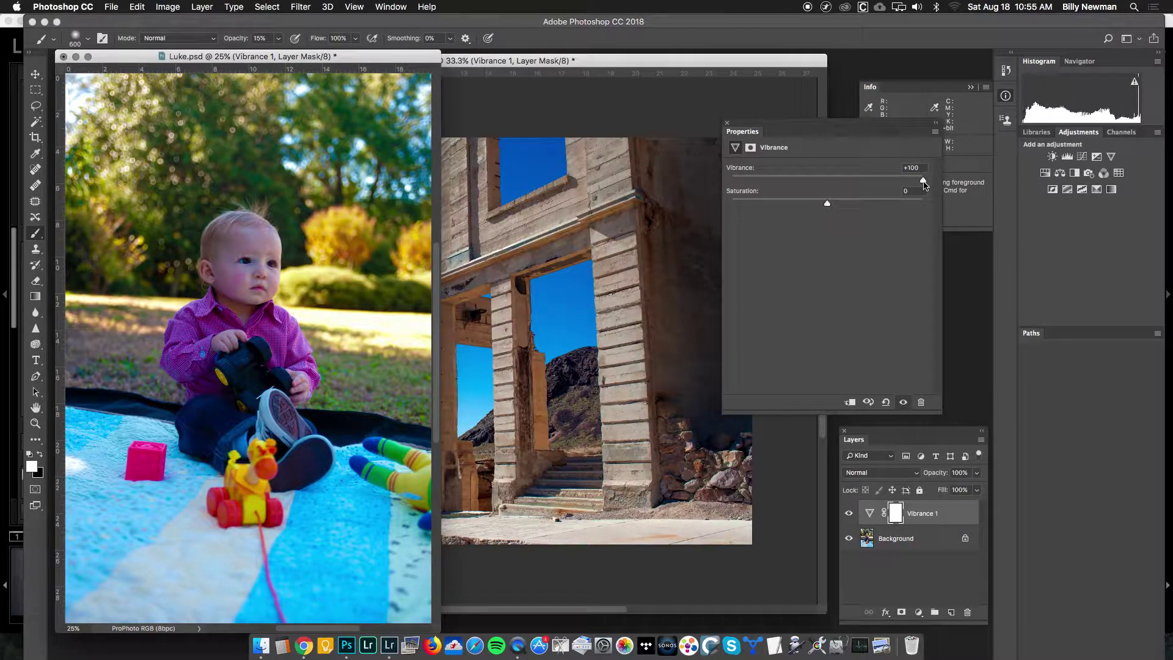
pyautogui.moveTo(923, 183); pyautogui.dragTo(853, 186)
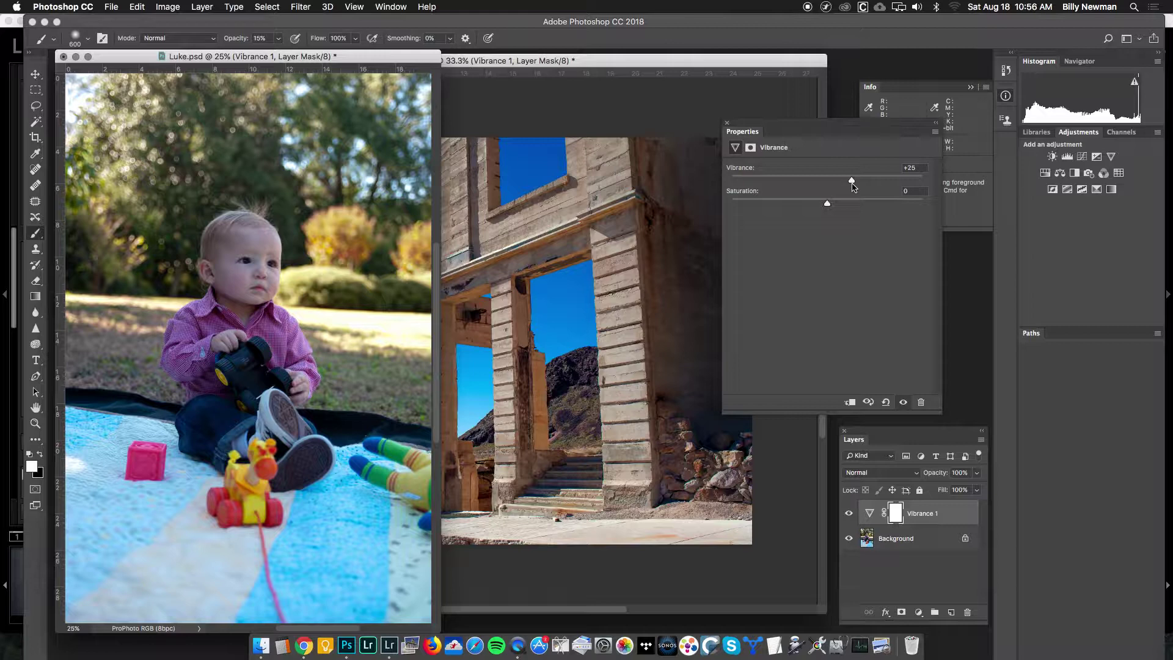
pyautogui.moveTo(853, 187); pyautogui.dragTo(934, 191)
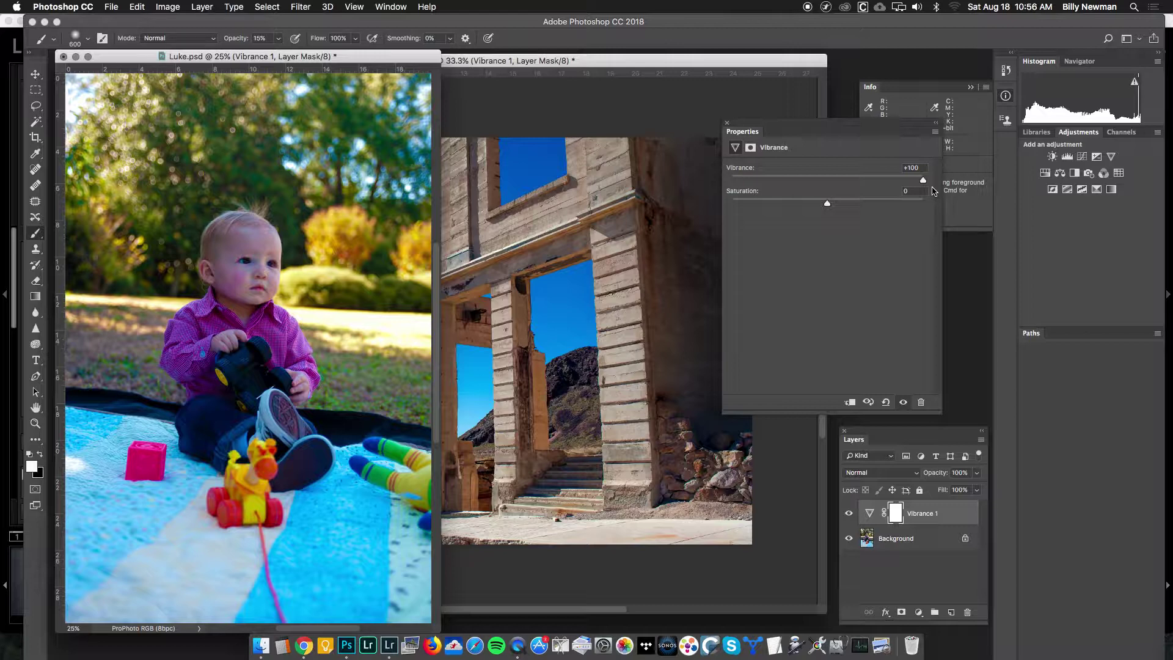
pyautogui.moveTo(934, 191)
pyautogui.mouseDown()
pyautogui.moveTo(891, 192)
pyautogui.moveTo(951, 194)
pyautogui.mouseUp()
# - Reset the vibrance to 0 and raise the Vibrance layer's saturation to +100
pyautogui.doubleClick(735, 170)
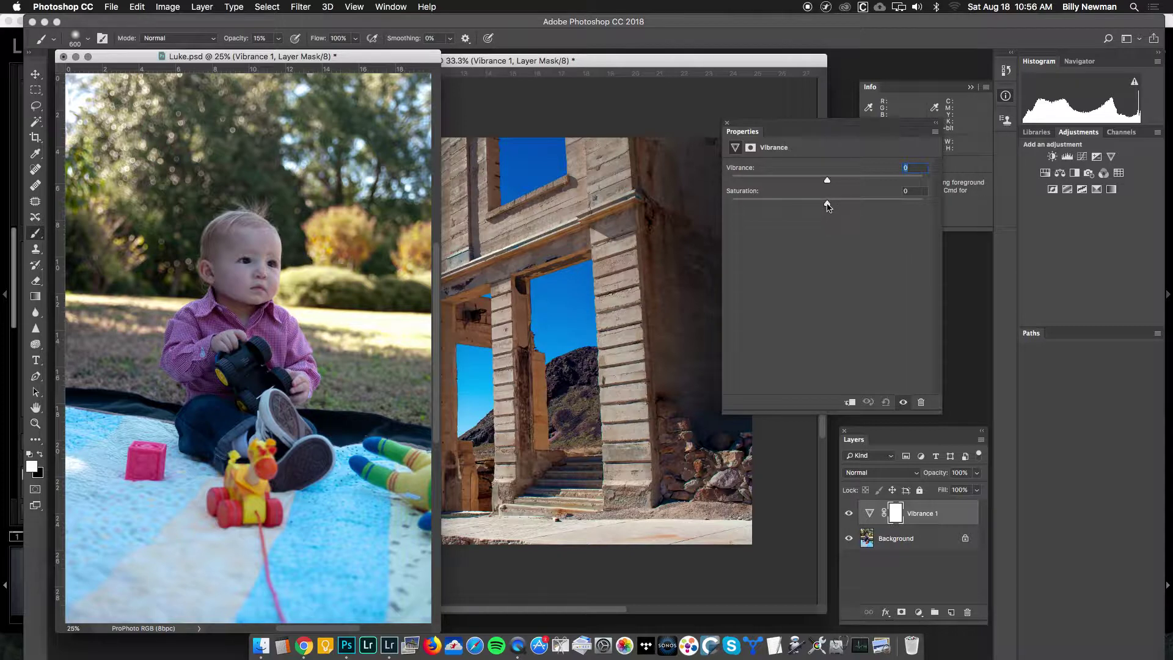
pyautogui.moveTo(829, 207); pyautogui.dragTo(938, 217)
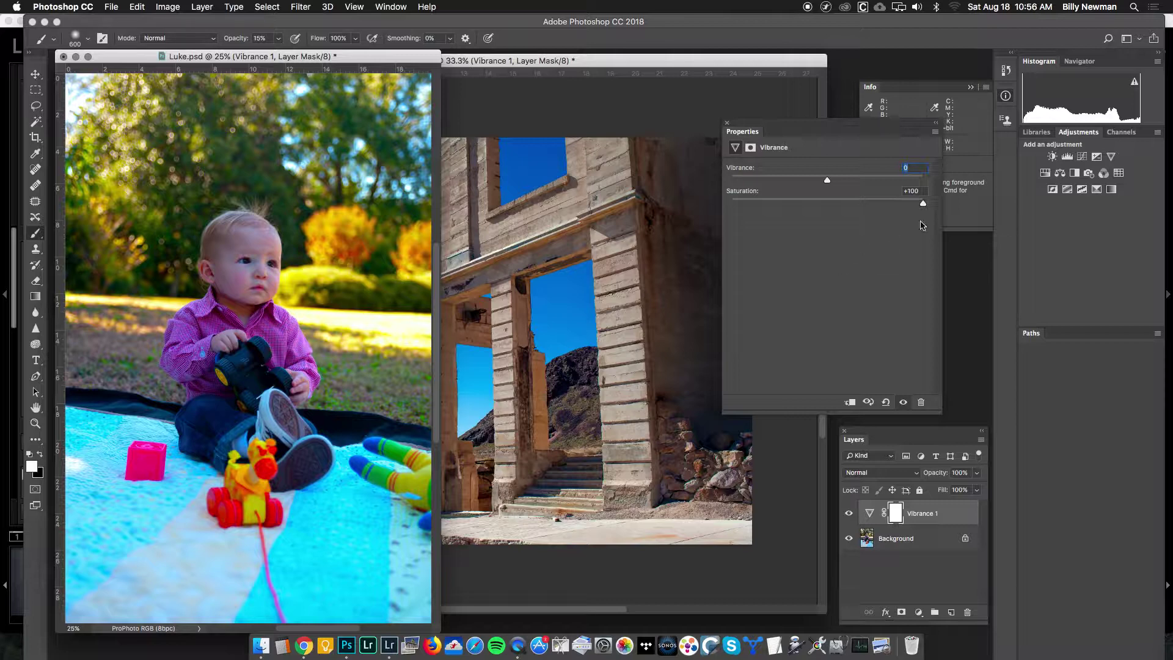
pyautogui.moveTo(923, 205); pyautogui.dragTo(956, 209)
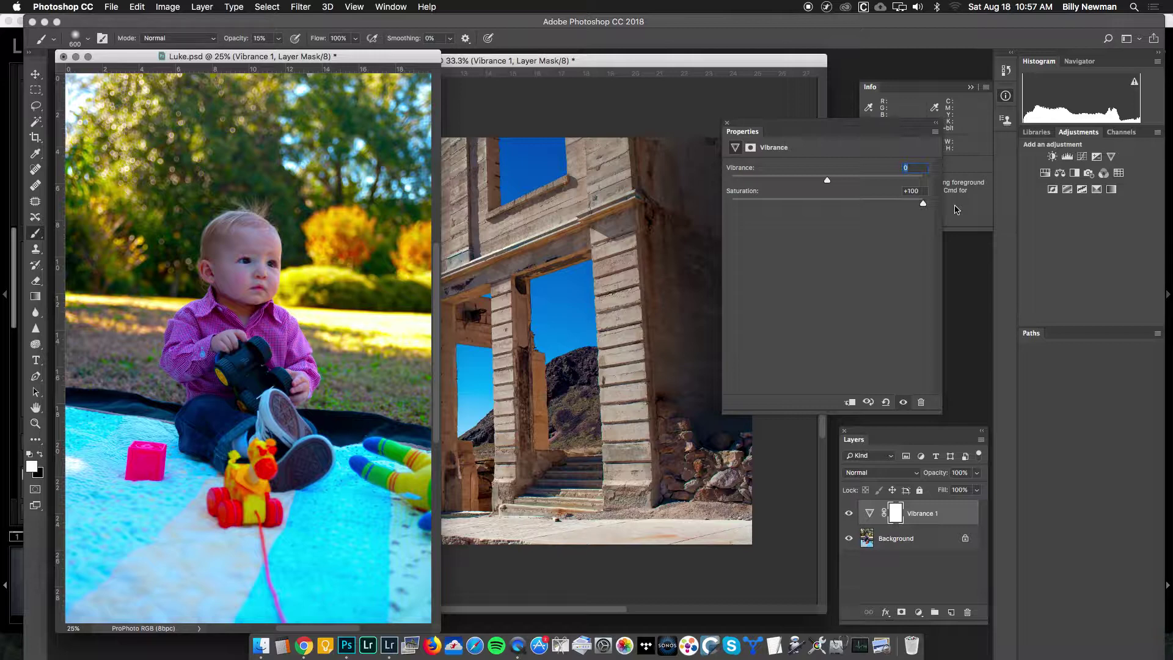
pyautogui.moveTo(956, 210)
pyautogui.mouseDown()
pyautogui.moveTo(829, 220)
pyautogui.moveTo(962, 214)
pyautogui.mouseUp()
# - Reset the Vibrance layer's saturation to 0 and close its properties panel
pyautogui.press('Tab')
pyautogui.write('0')
pyautogui.press('Return')
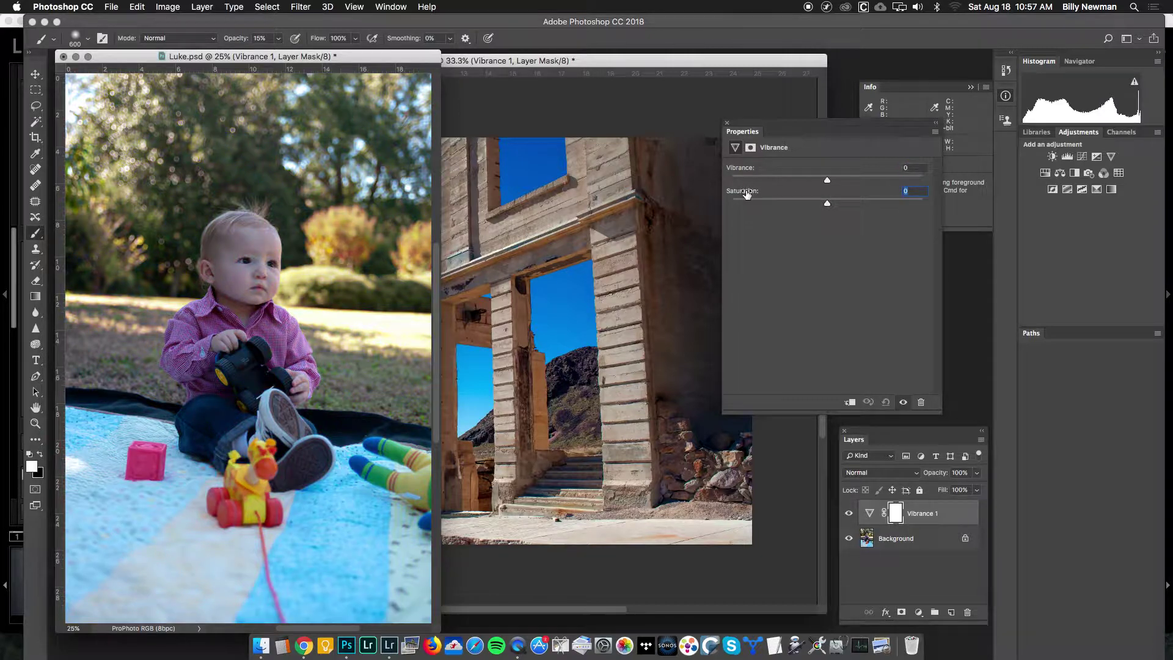
pyautogui.click(727, 123)
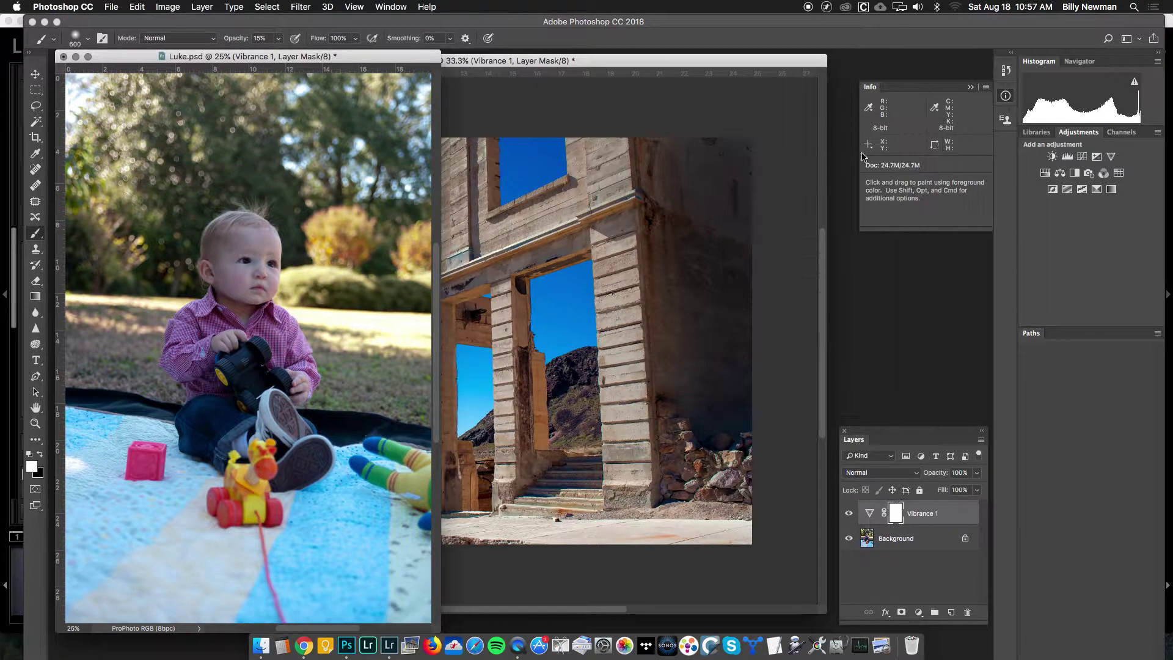
# - Add a Hue/Saturation adjustment layer to the baby photo, push its master saturation to +100 and bring it back to -1
pyautogui.click(1044, 175)
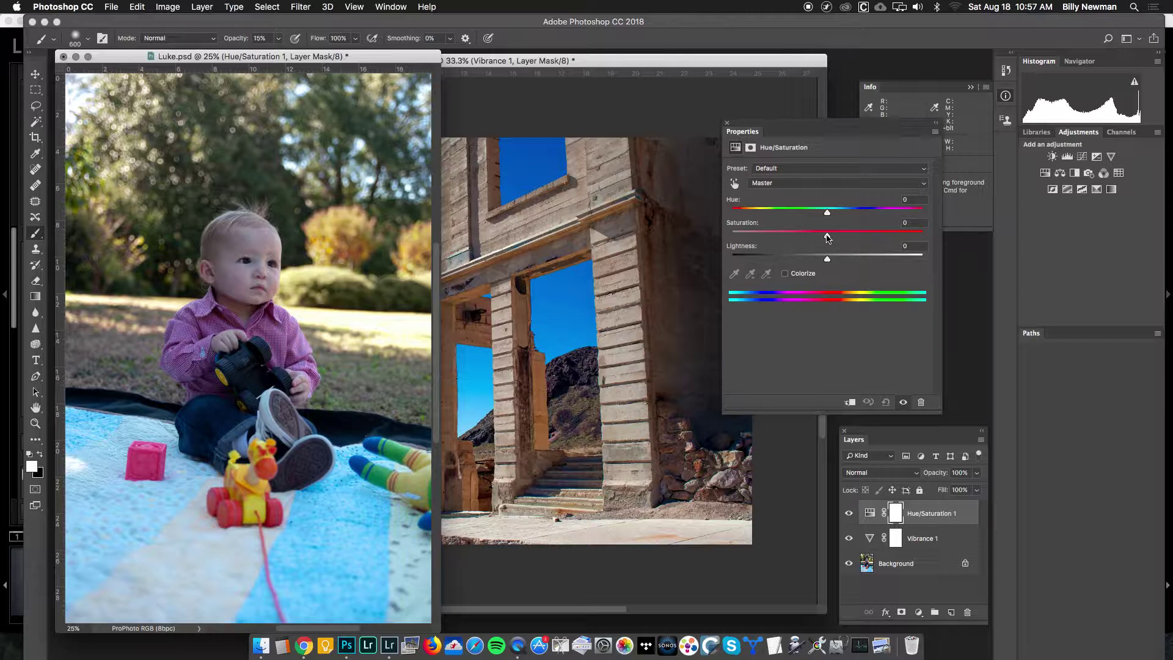
pyautogui.moveTo(827, 238); pyautogui.dragTo(939, 233)
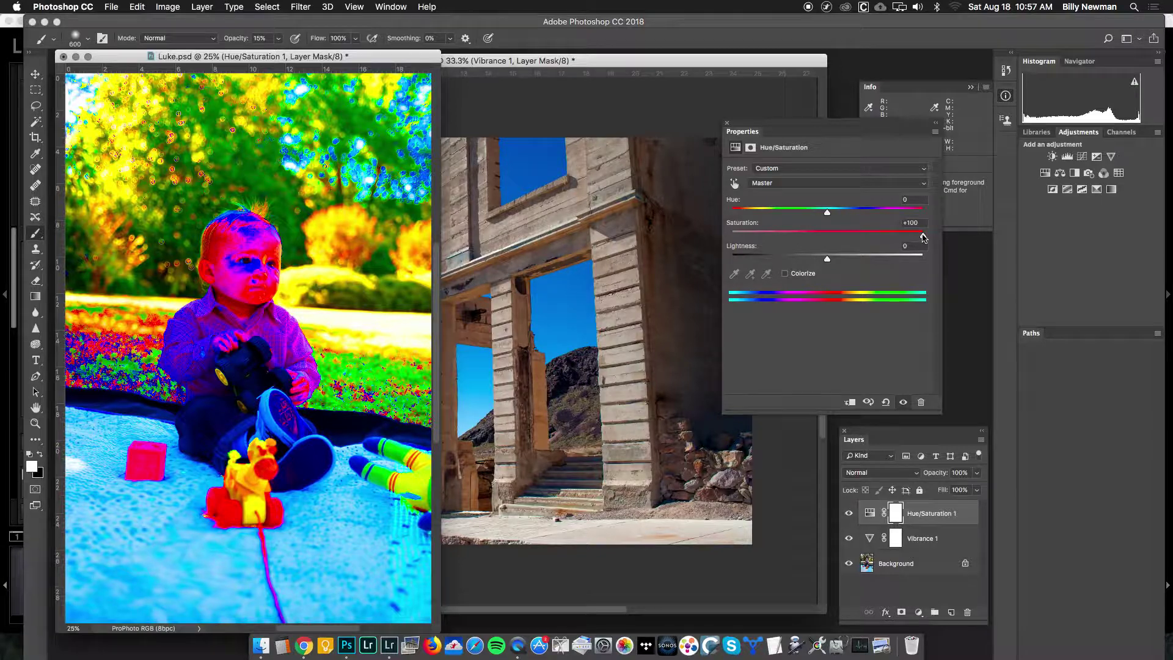
pyautogui.moveTo(923, 236); pyautogui.dragTo(827, 239)
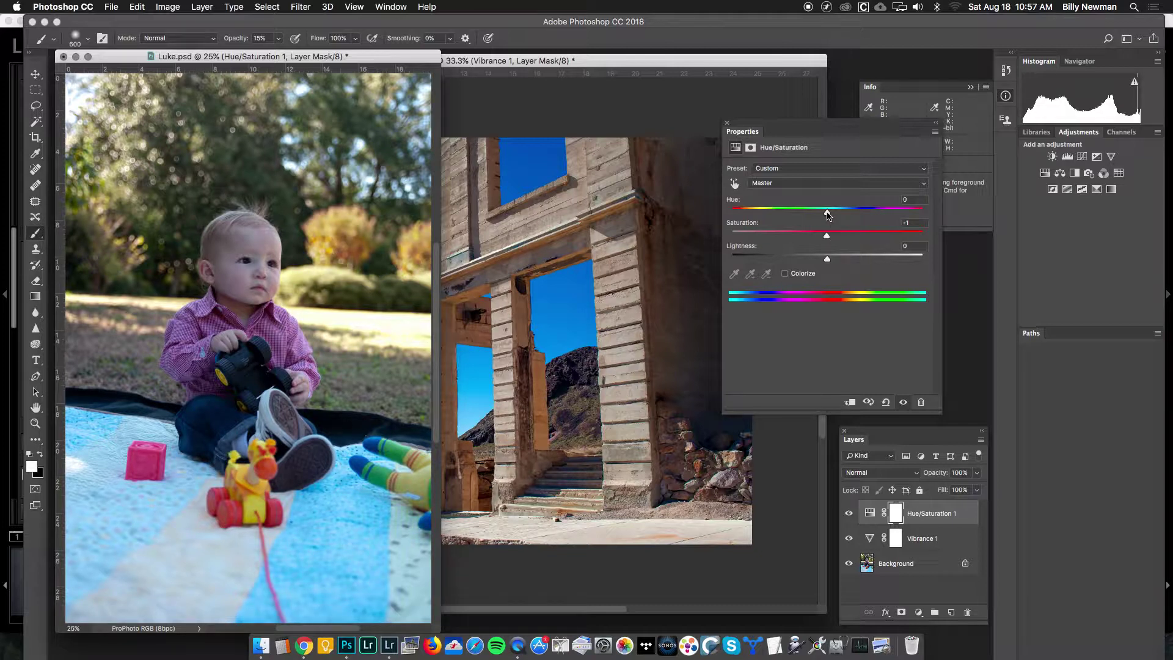
# - Set the Hue/Saturation layer's master hue to +1 and try hue and lightness shifts on its Reds range
pyautogui.moveTo(828, 214)
pyautogui.mouseDown()
pyautogui.moveTo(744, 219)
pyautogui.moveTo(915, 216)
pyautogui.moveTo(829, 218)
pyautogui.mouseUp()
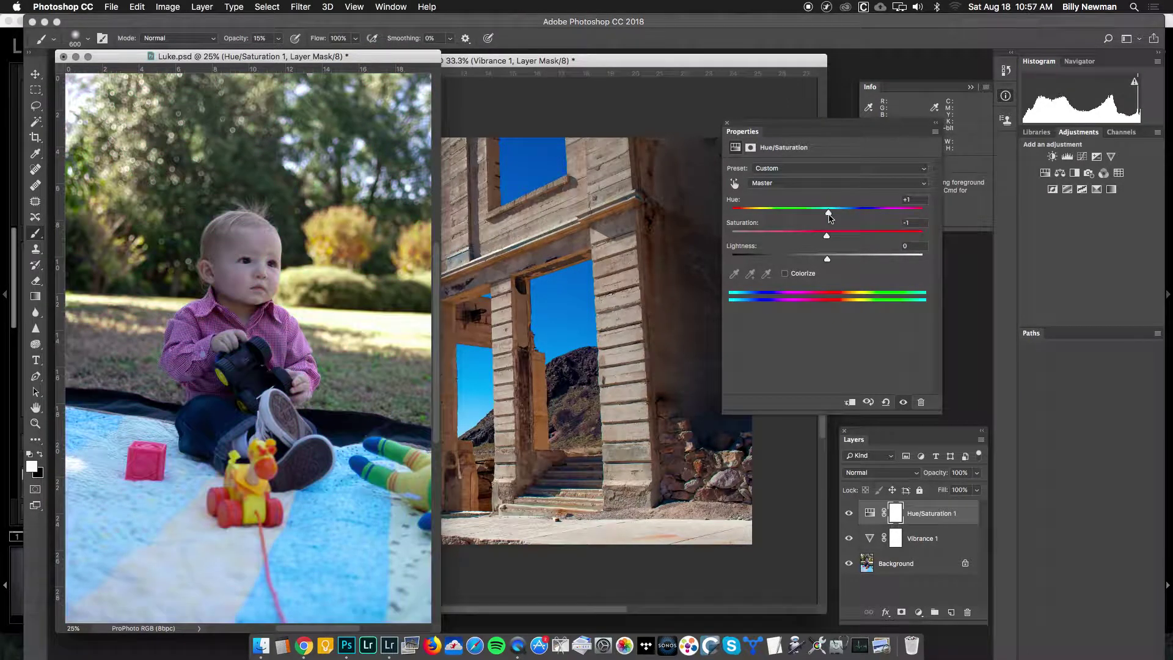
pyautogui.click(826, 183)
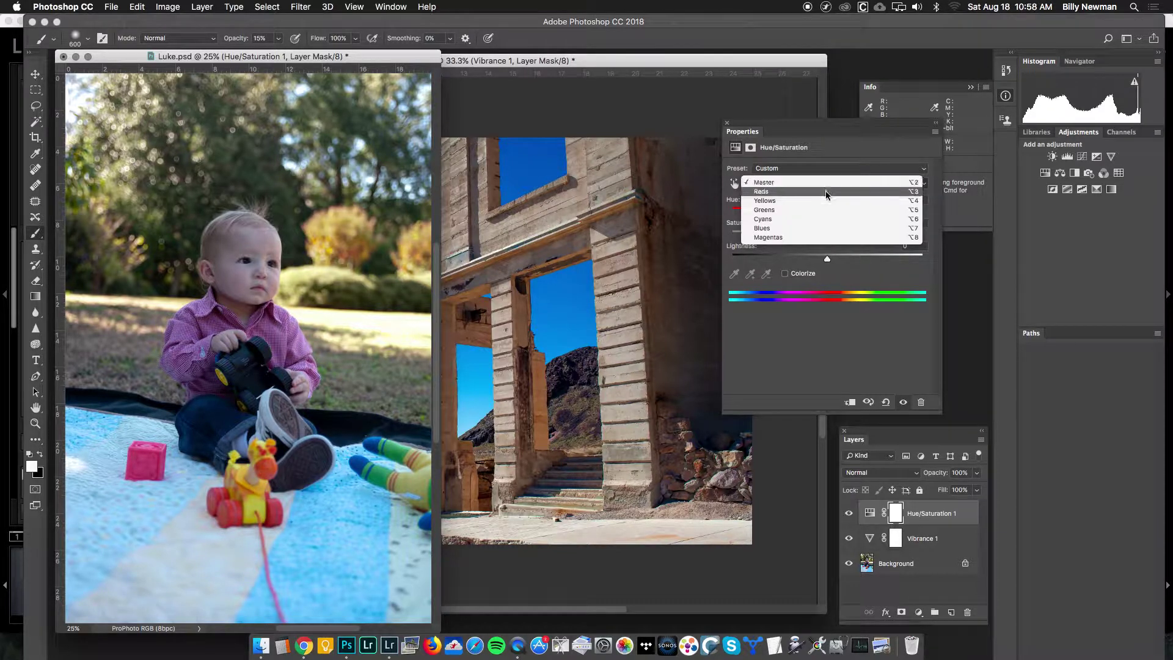
pyautogui.click(826, 192)
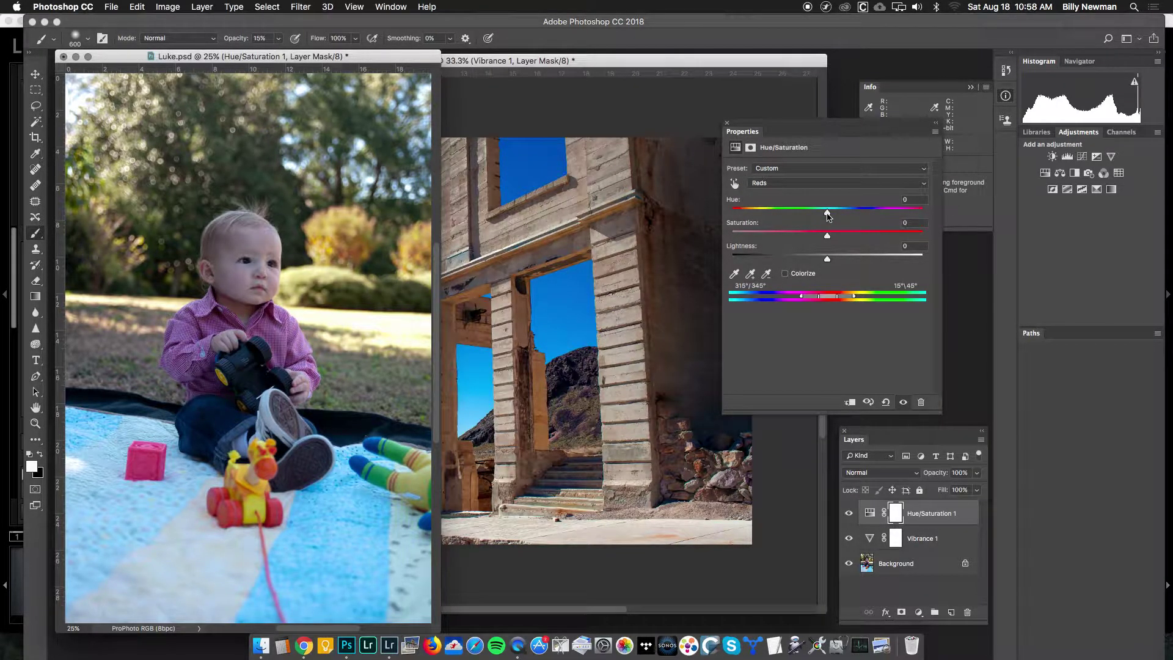
pyautogui.moveTo(827, 214)
pyautogui.mouseDown()
pyautogui.moveTo(752, 217)
pyautogui.moveTo(894, 220)
pyautogui.moveTo(829, 221)
pyautogui.mouseUp()
pyautogui.moveTo(828, 262)
pyautogui.mouseDown()
pyautogui.moveTo(897, 262)
pyautogui.moveTo(763, 269)
pyautogui.moveTo(926, 267)
pyautogui.moveTo(732, 267)
pyautogui.moveTo(829, 262)
pyautogui.mouseUp()
pyautogui.moveTo(737, 252); pyautogui.dragTo(734, 252)
# - Add a Color Balance layer and a Black & White layer above it, adjusting the Reds in the black-and-white mix
pyautogui.click(1064, 176)
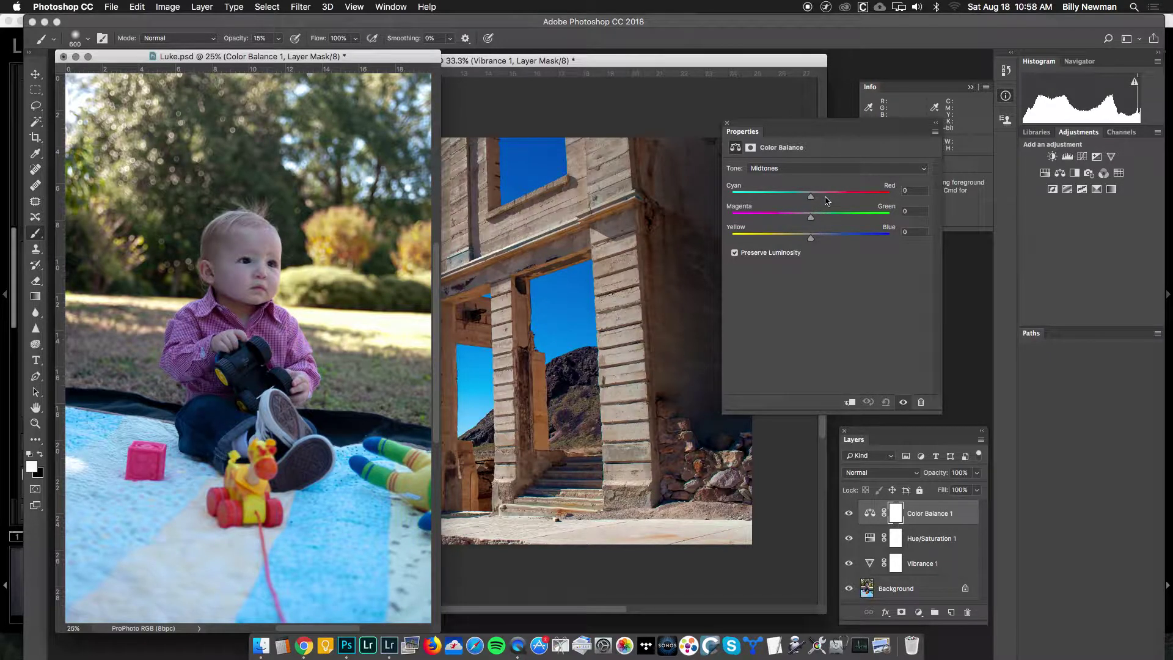
pyautogui.click(1076, 174)
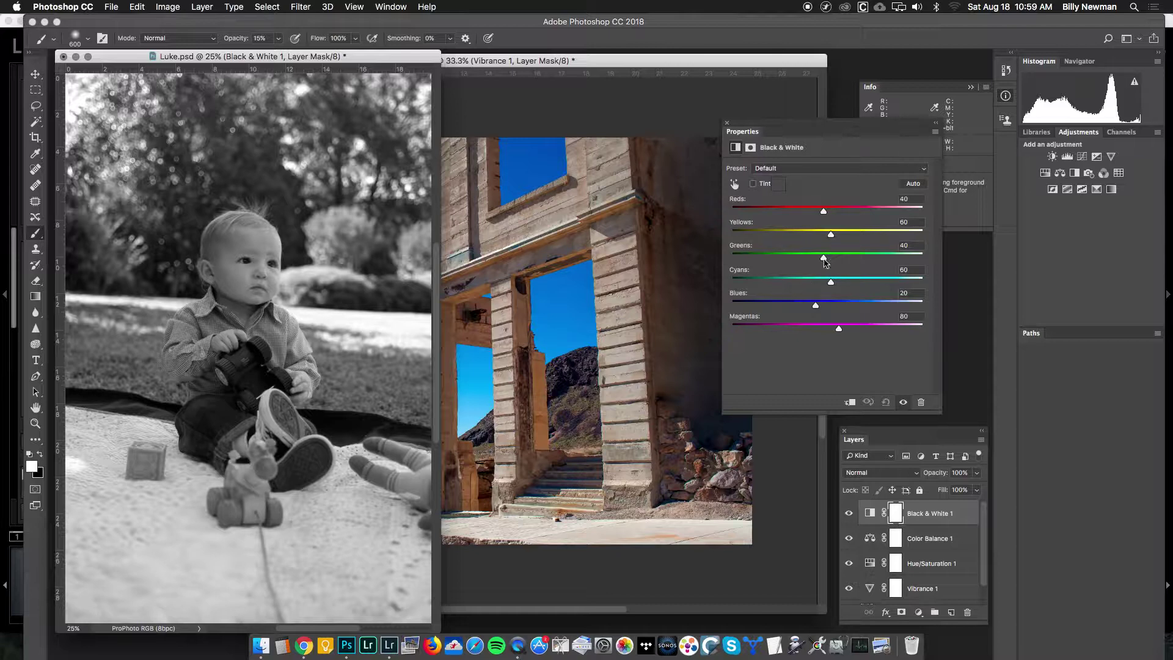
pyautogui.moveTo(824, 213)
pyautogui.mouseDown()
pyautogui.moveTo(836, 213)
pyautogui.moveTo(743, 214)
pyautogui.moveTo(889, 213)
pyautogui.moveTo(828, 211)
pyautogui.mouseUp()
# - Add a Photo Filter layer, hide the Black & White layer, and give the filter the blue colour 0000b2 with increased density
pyautogui.click(1089, 174)
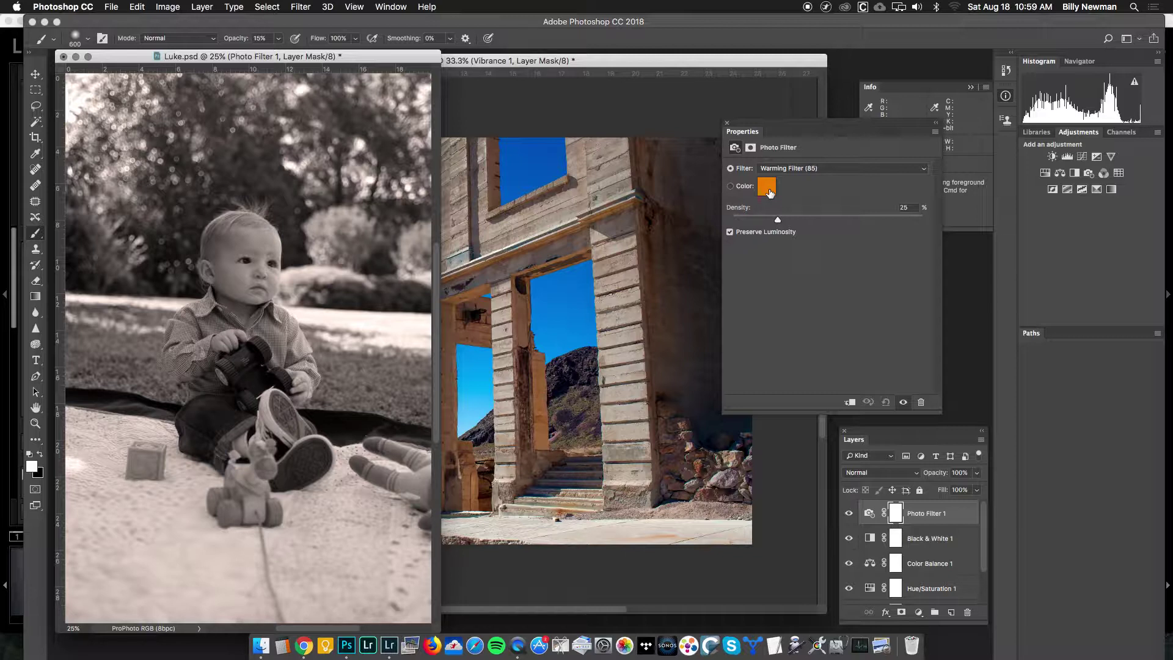
pyautogui.click(849, 539)
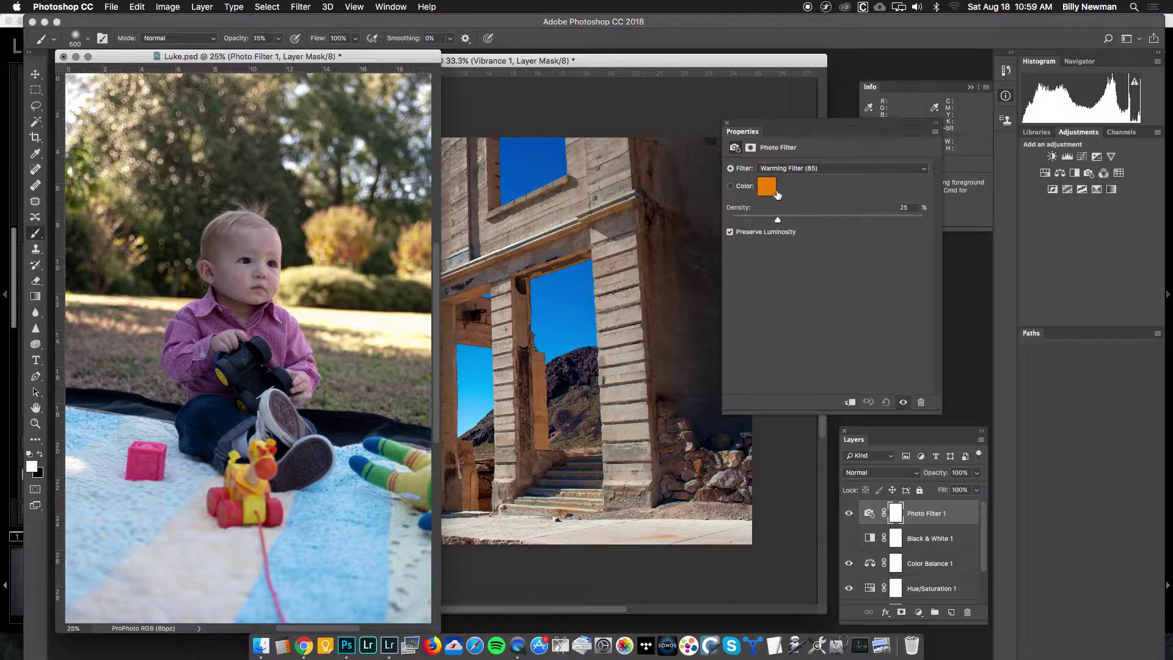
pyautogui.click(769, 191)
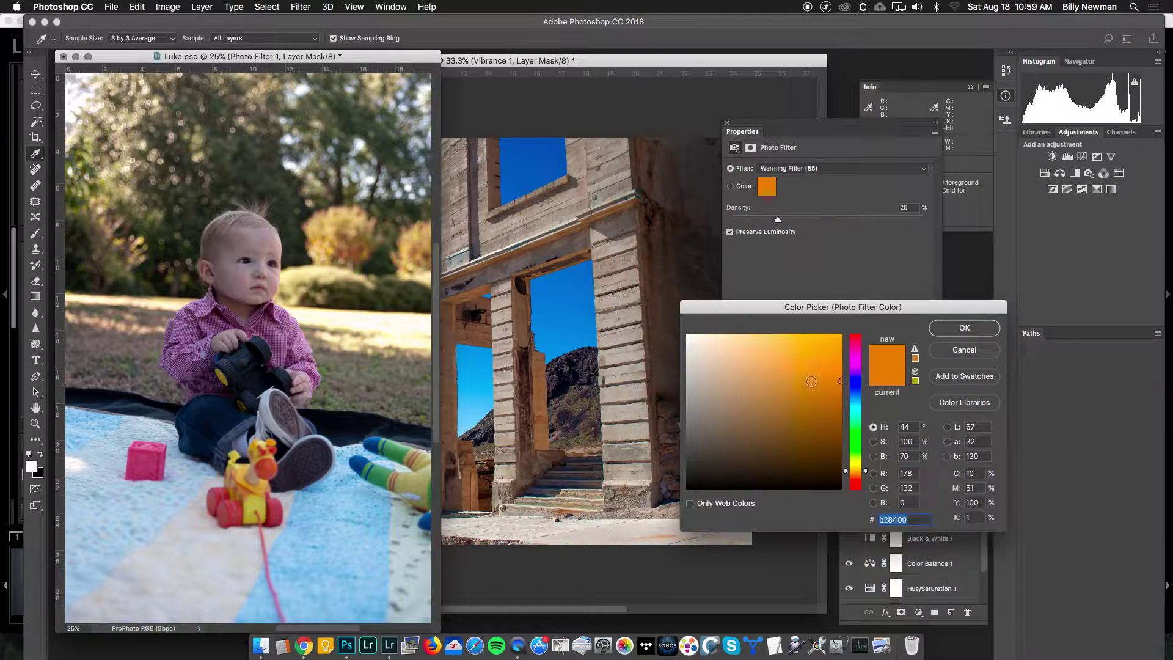
pyautogui.click(858, 387)
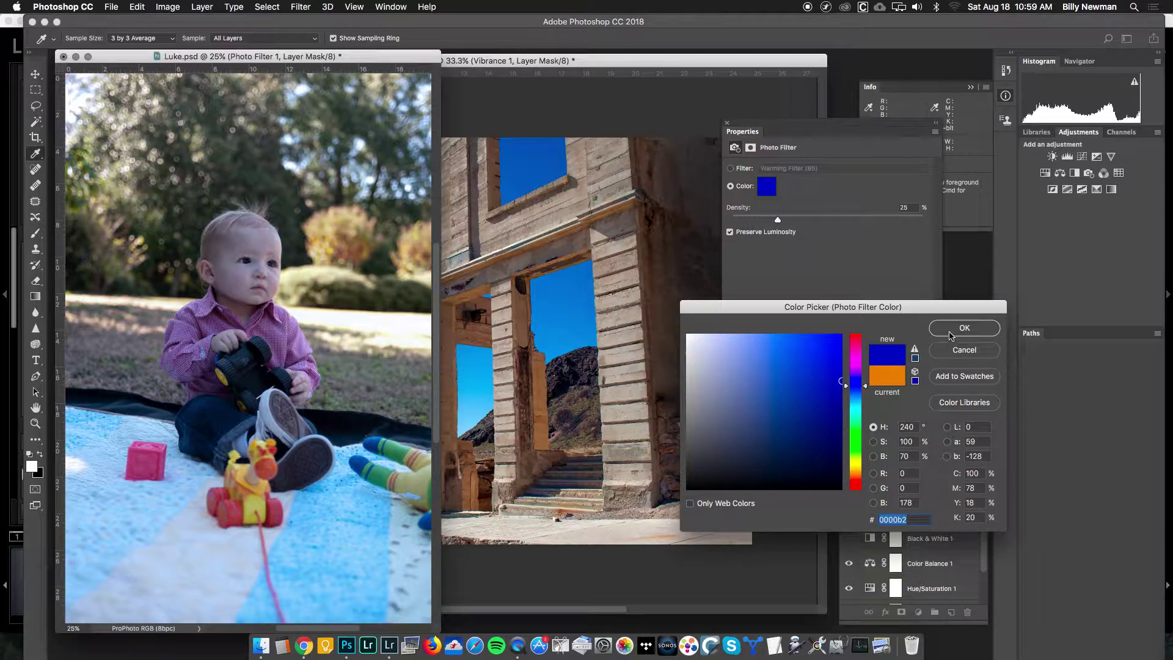
pyautogui.click(951, 333)
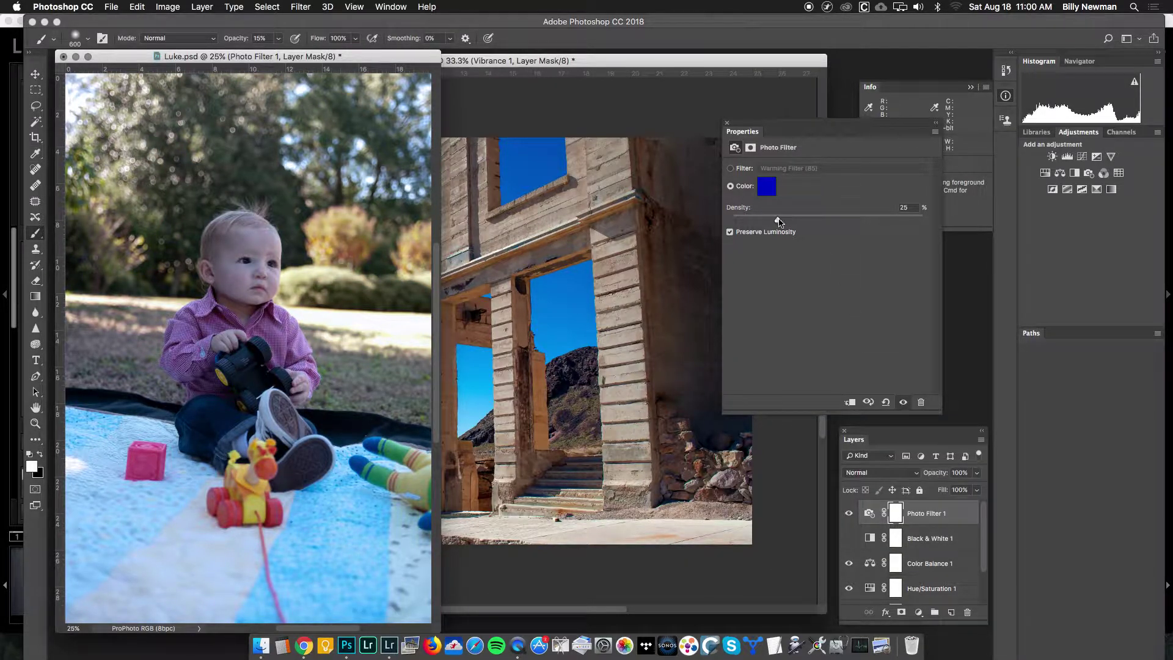
pyautogui.moveTo(779, 220); pyautogui.dragTo(804, 221)
# - Add a Channel Mixer layer with default settings and a Color Lookup layer using the DropBlues.3DL file
pyautogui.click(1103, 175)
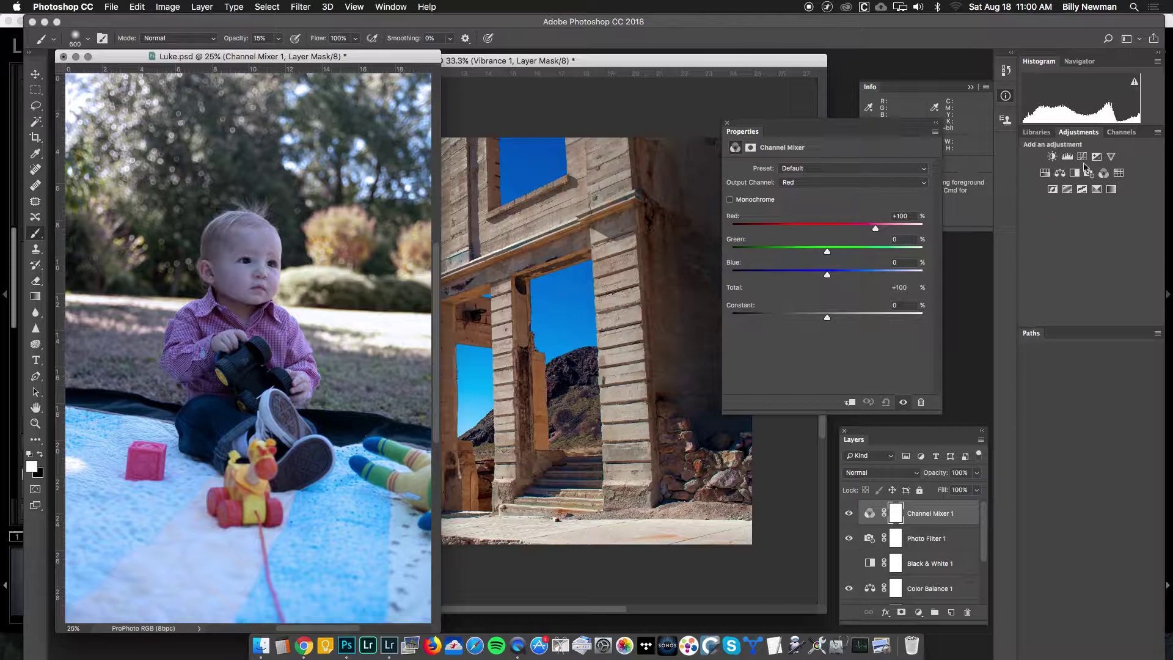
pyautogui.click(1118, 174)
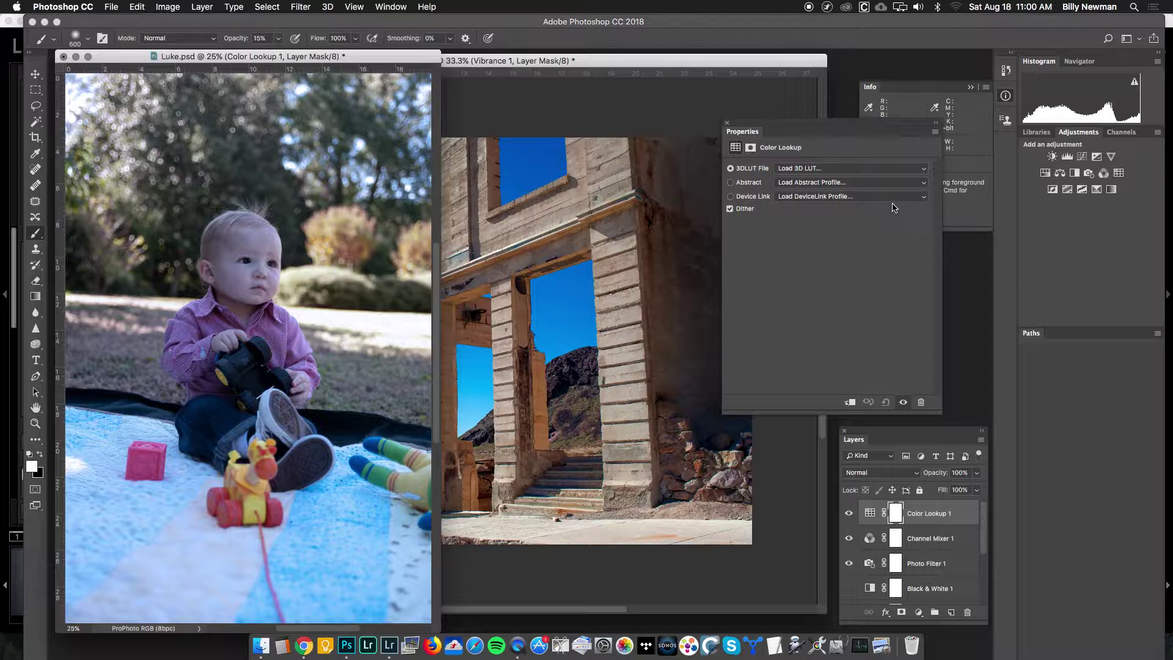
pyautogui.click(878, 169)
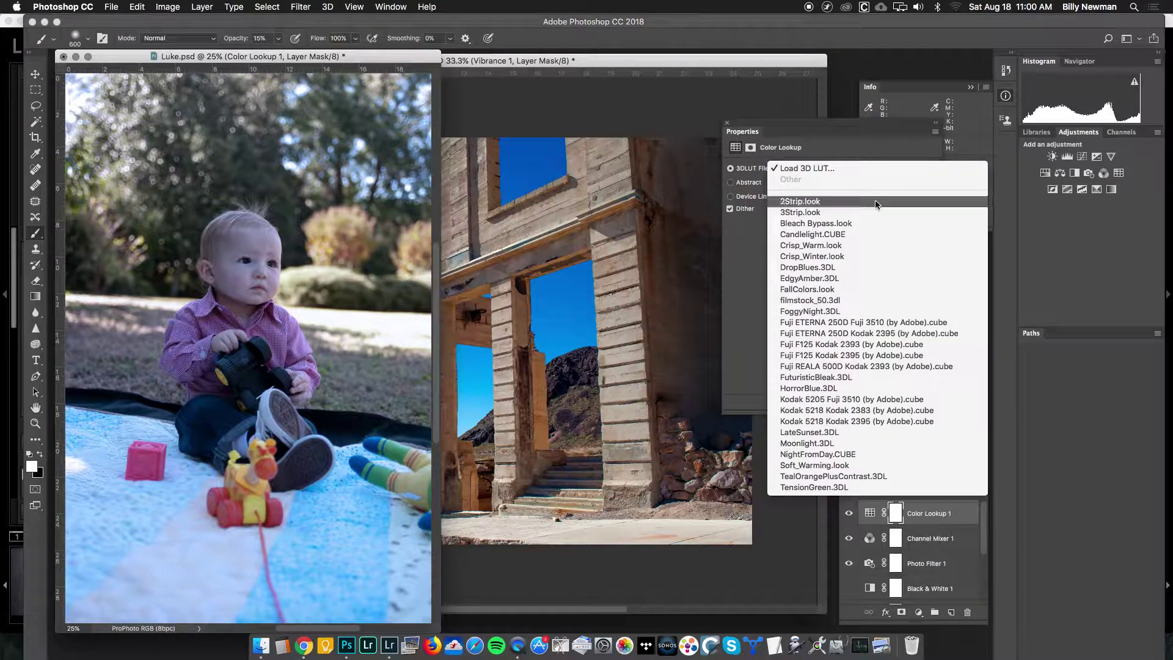
pyautogui.click(869, 270)
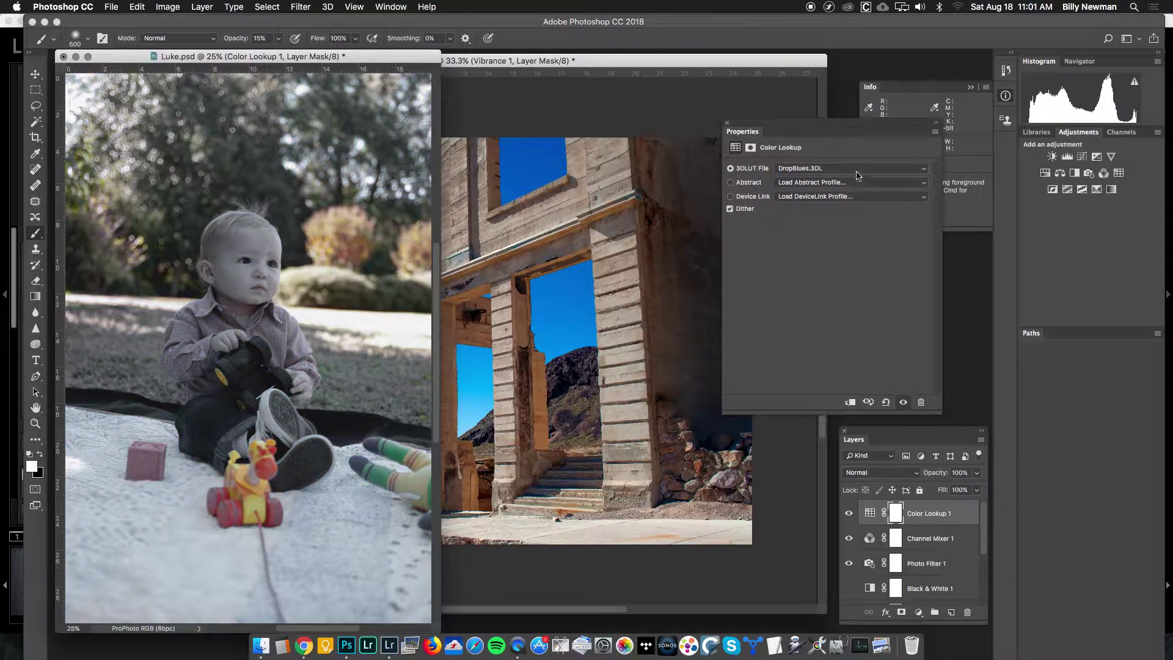
# - Try the Fuji ETERNA 250D Fuji 3510, Fuji REALA 500D Kodak 2393 and NightFromDay looks on the Color Lookup layer, finishing with TealOrangePlusContrast.3DL
pyautogui.click(856, 175)
pyautogui.click(853, 225)
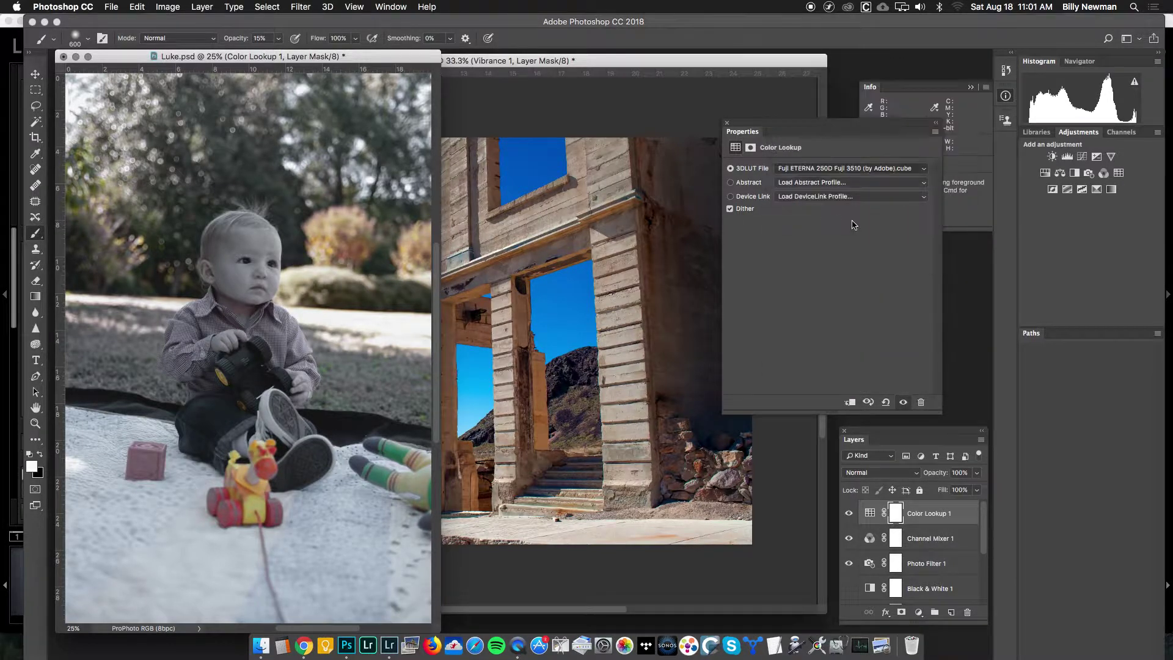
pyautogui.click(855, 173)
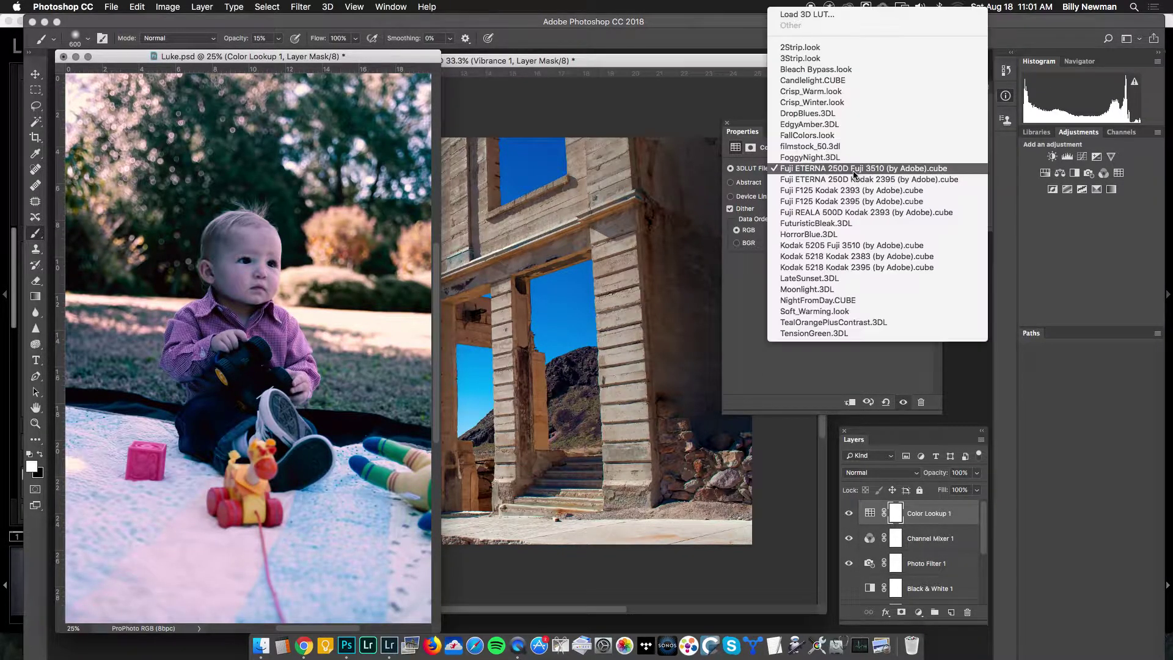
pyautogui.click(854, 215)
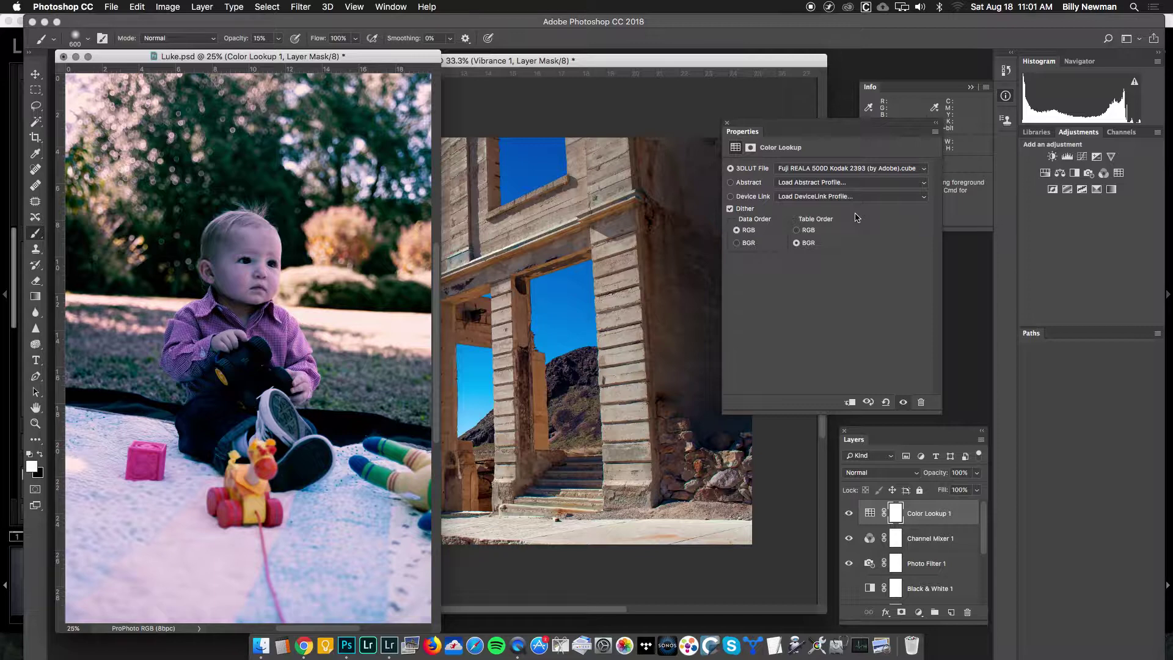
pyautogui.click(851, 168)
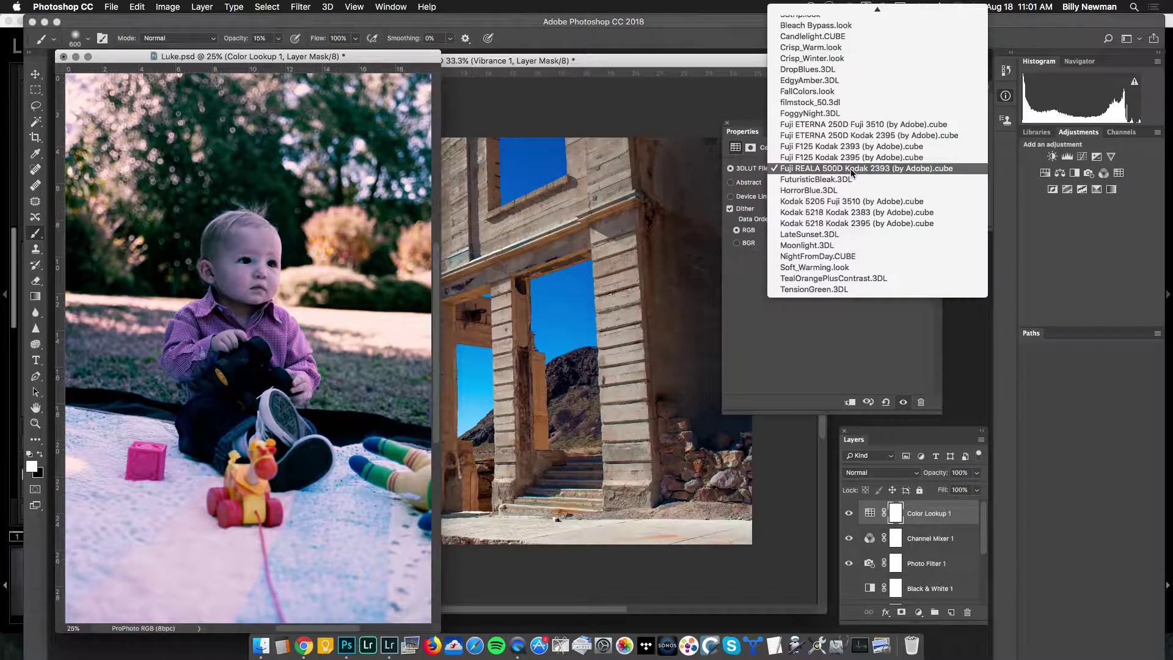
pyautogui.click(831, 257)
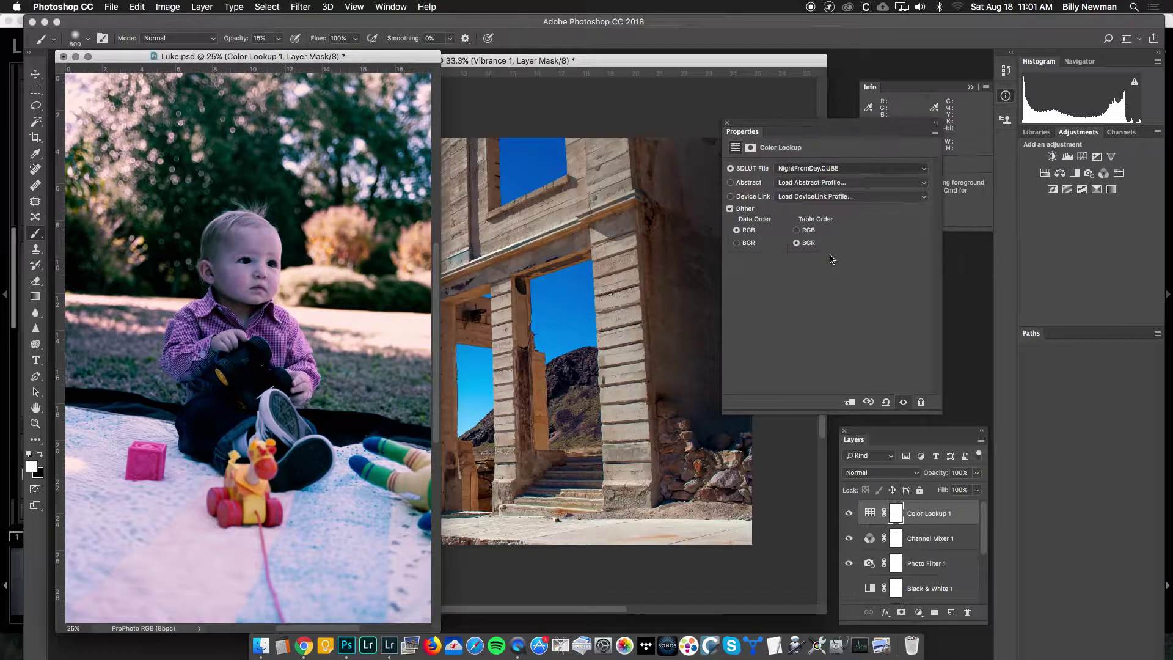
pyautogui.click(849, 171)
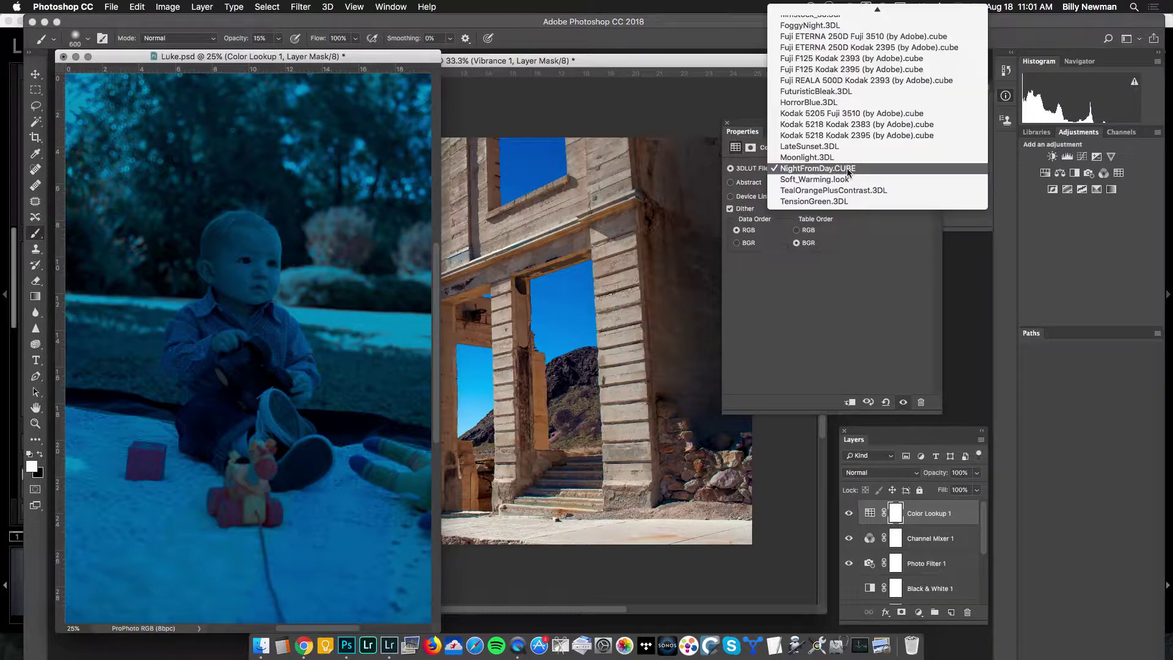
pyautogui.click(845, 190)
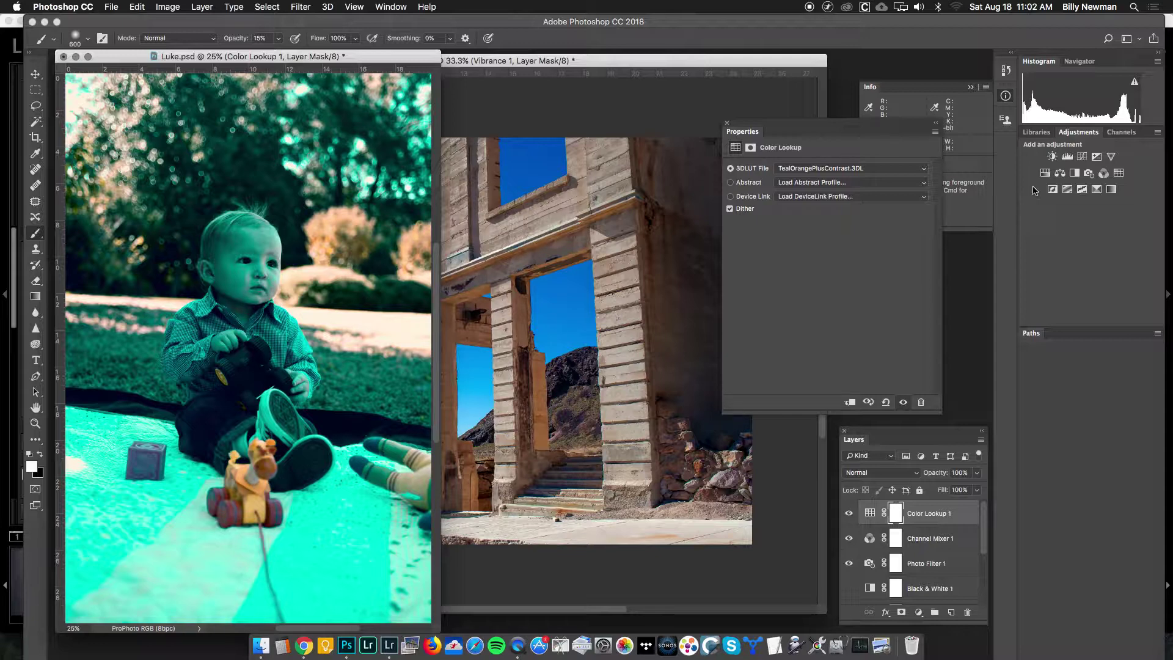
# - Add a second Photo Filter layer above the Color Lookup layer with the blue colour 0011b2 and 36% density
pyautogui.click(1089, 173)
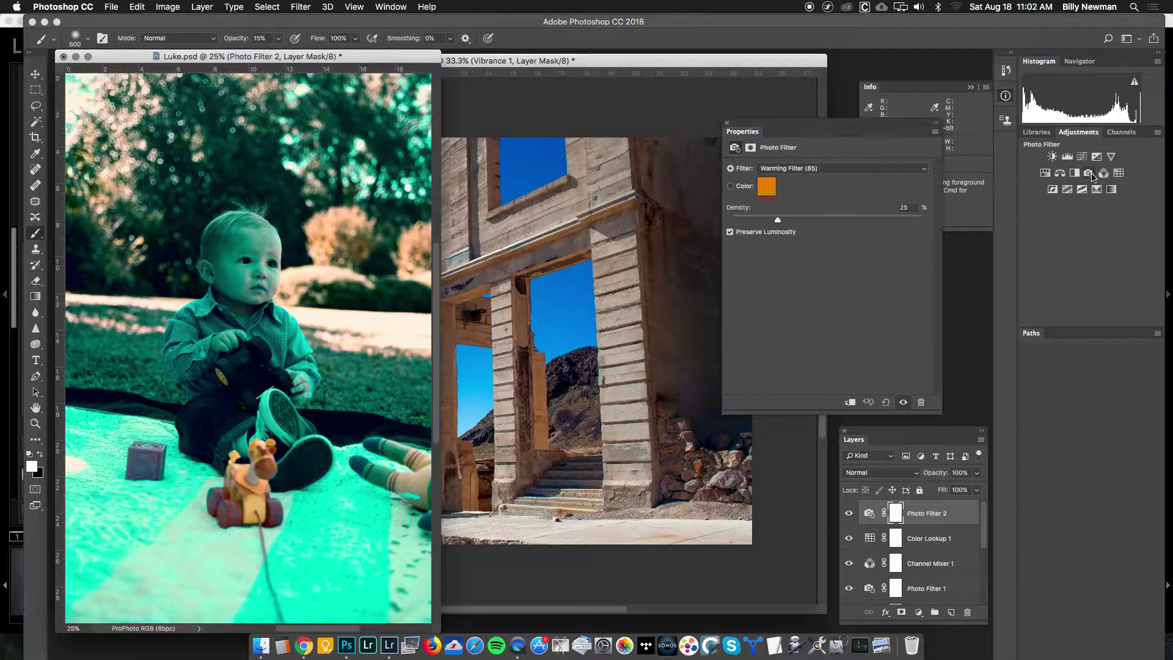
pyautogui.click(767, 186)
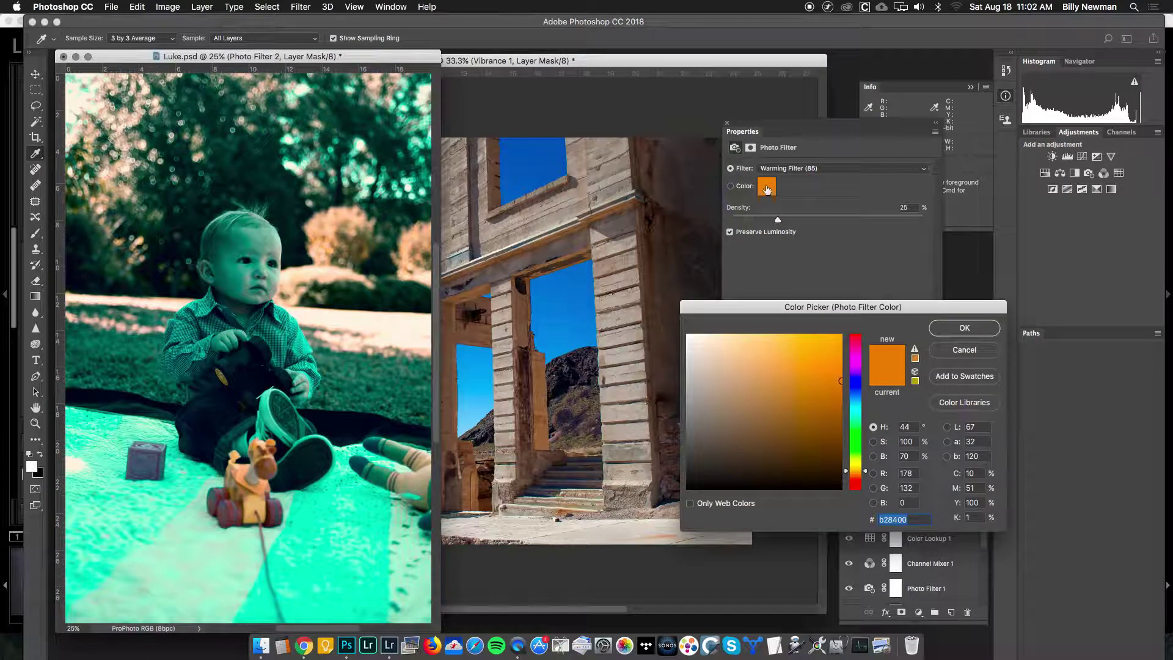
pyautogui.click(854, 388)
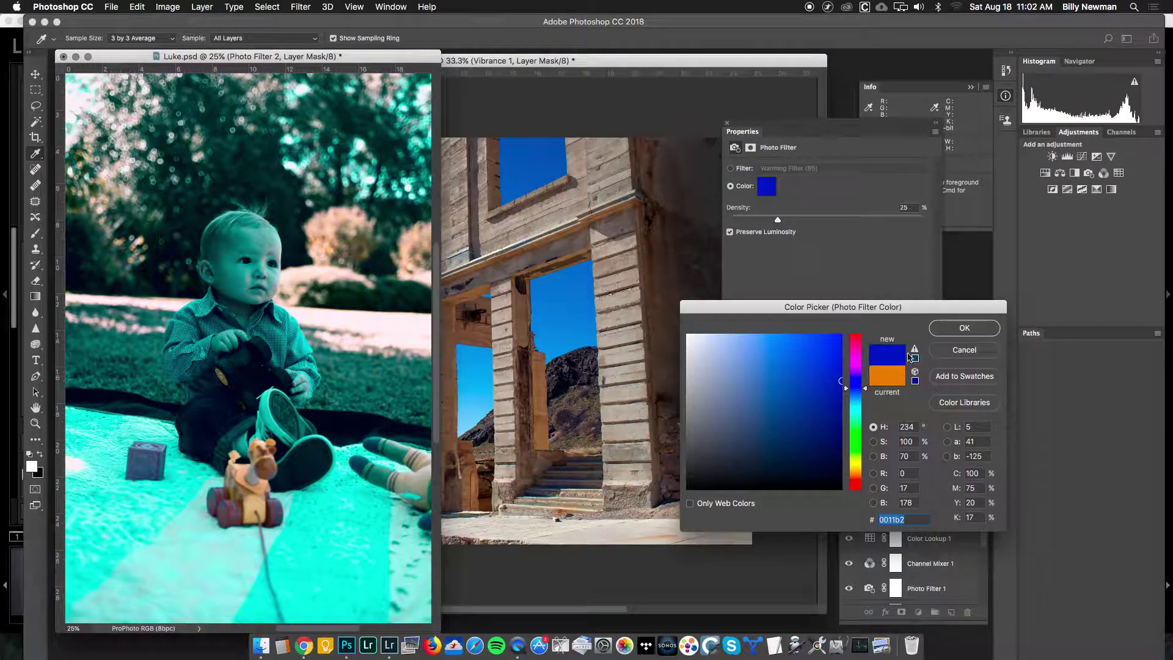
pyautogui.click(953, 330)
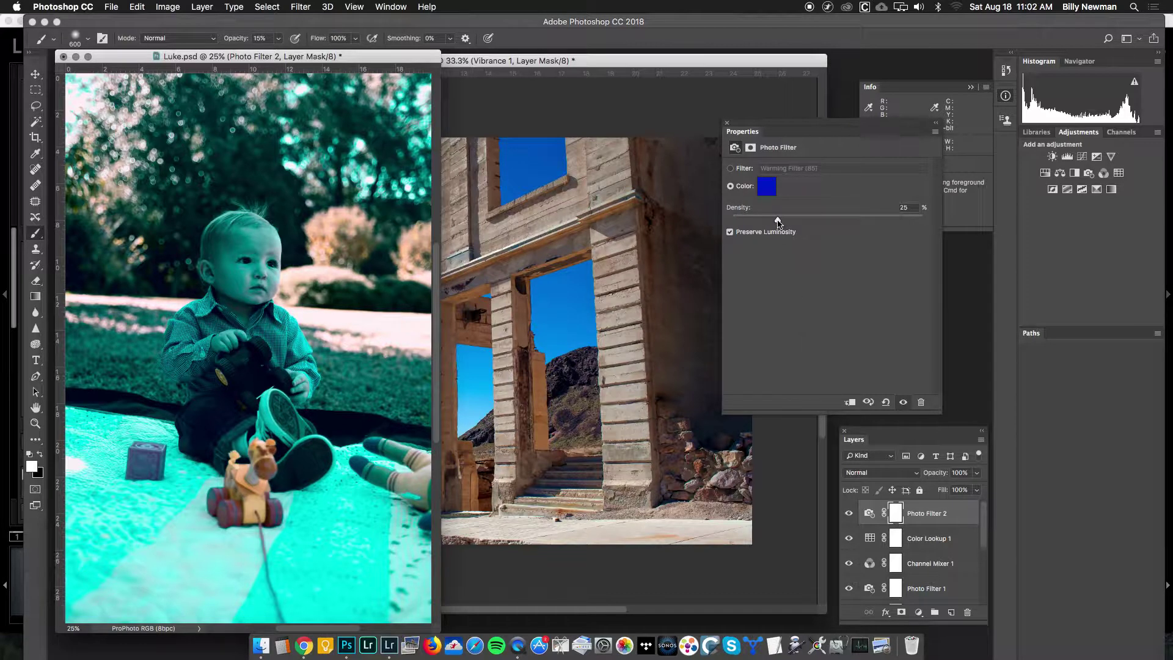
pyautogui.moveTo(779, 222); pyautogui.dragTo(801, 221)
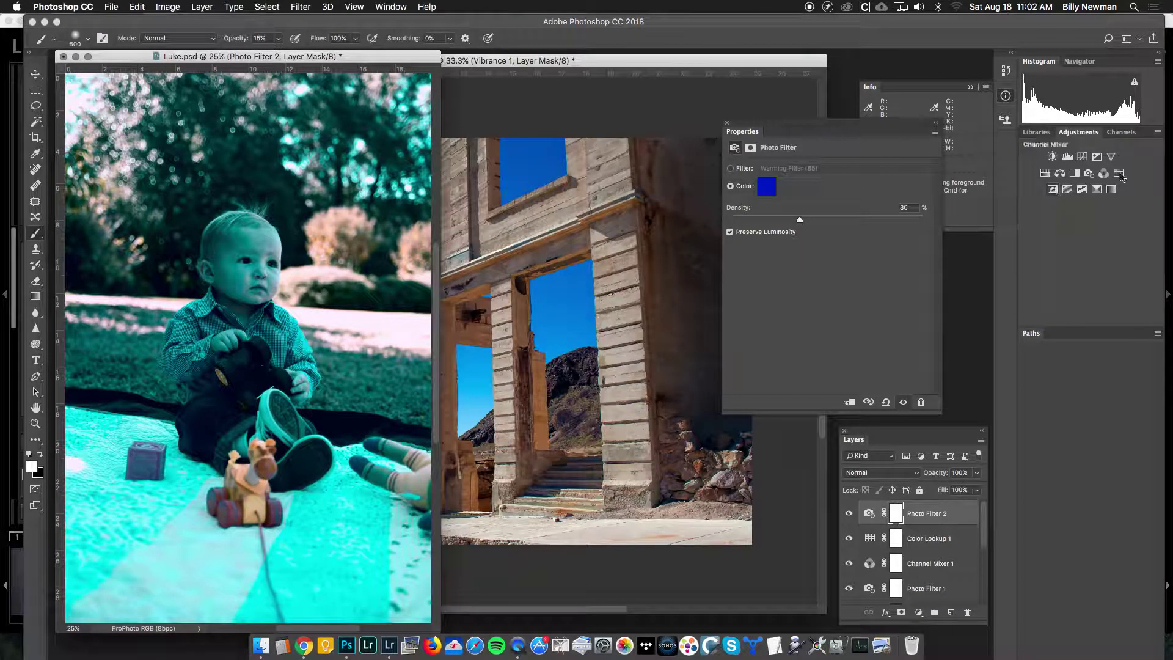
# - Add two Invert adjustment layers in succession and a Posterize layer set to 7 levels
pyautogui.click(1053, 190)
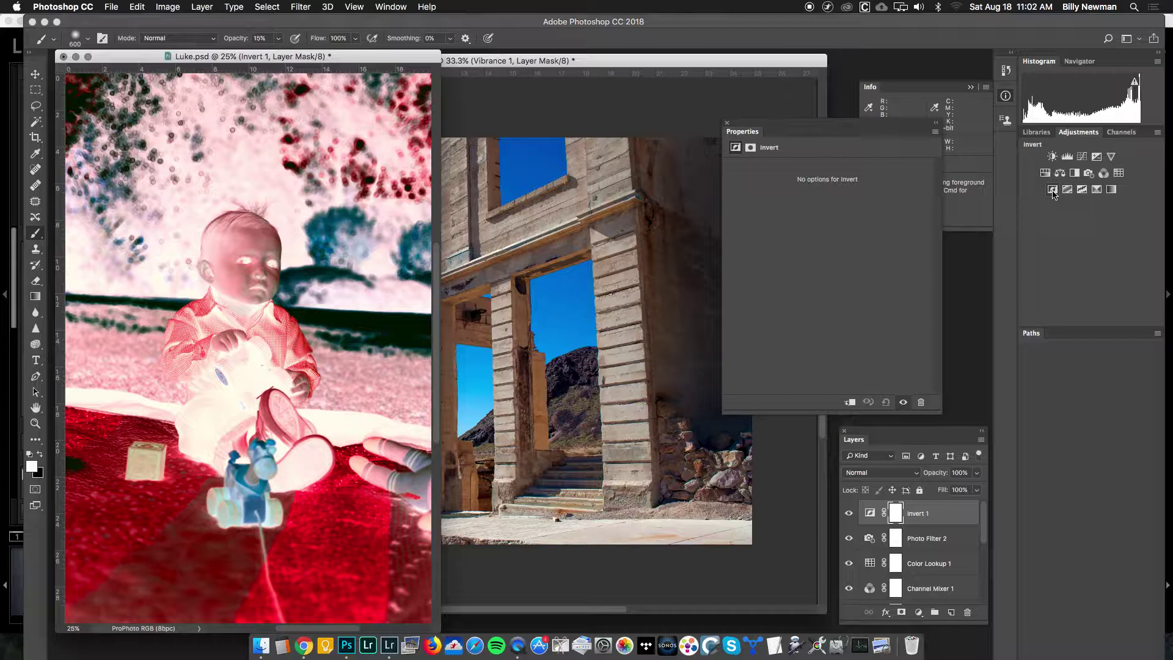
pyautogui.click(1053, 190)
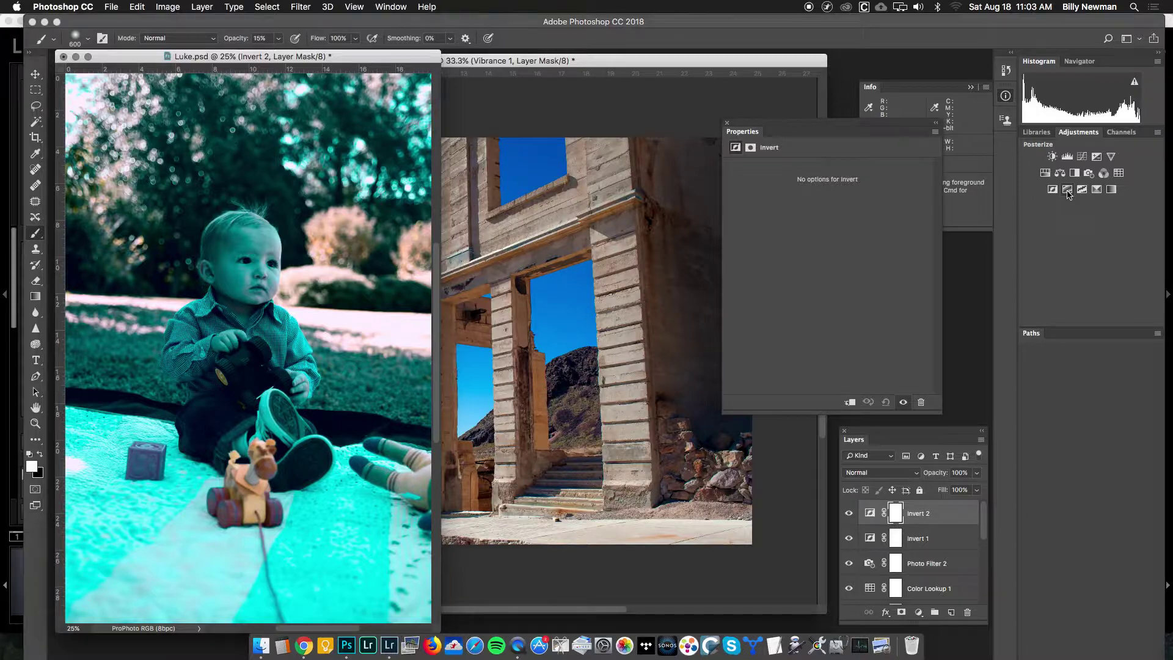
pyautogui.click(1067, 190)
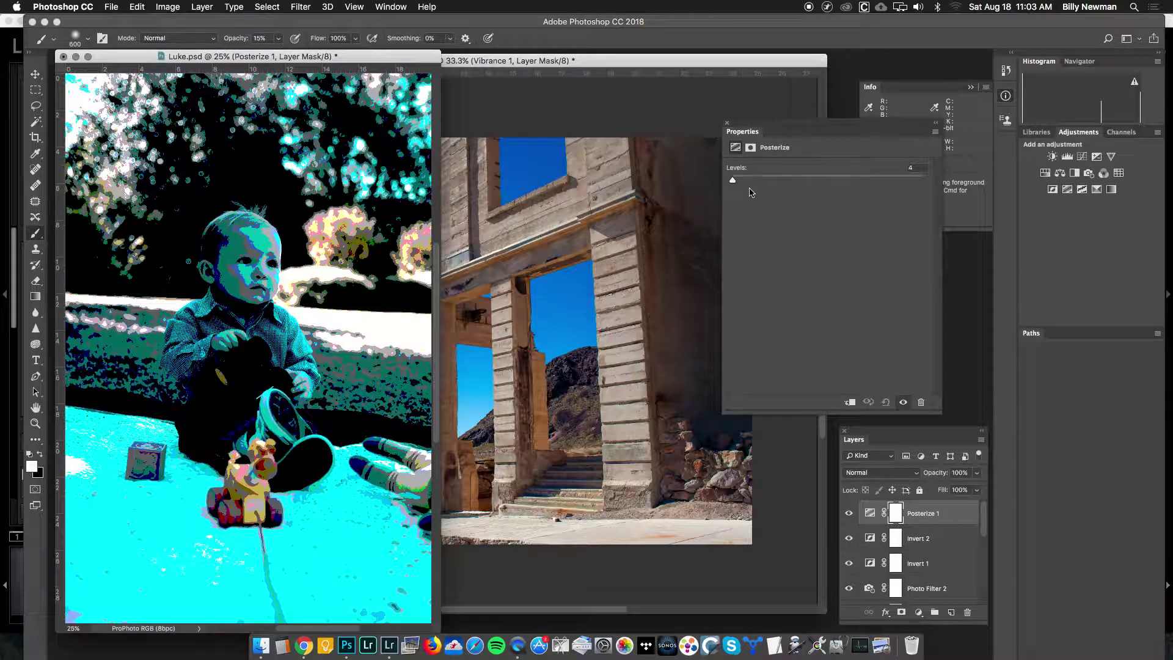
pyautogui.moveTo(733, 180)
pyautogui.mouseDown()
pyautogui.moveTo(754, 182)
pyautogui.moveTo(727, 183)
pyautogui.moveTo(737, 187)
pyautogui.mouseUp()
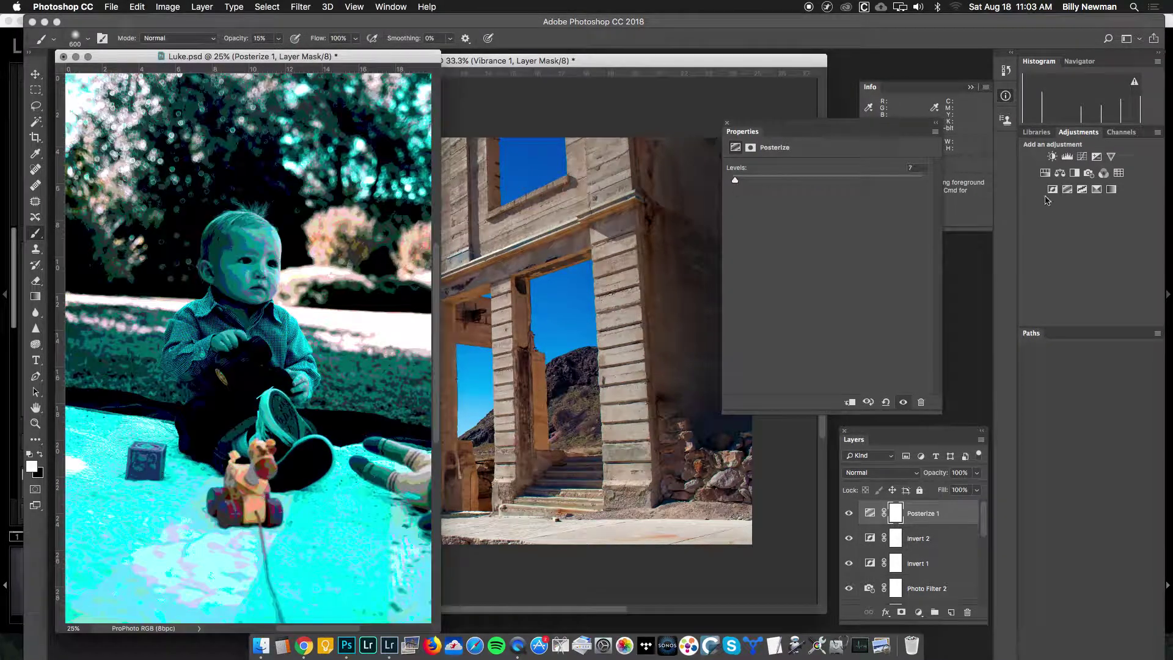
# - Add a Threshold layer with its level at 78 and a Selective Color layer with default settings
pyautogui.click(1083, 190)
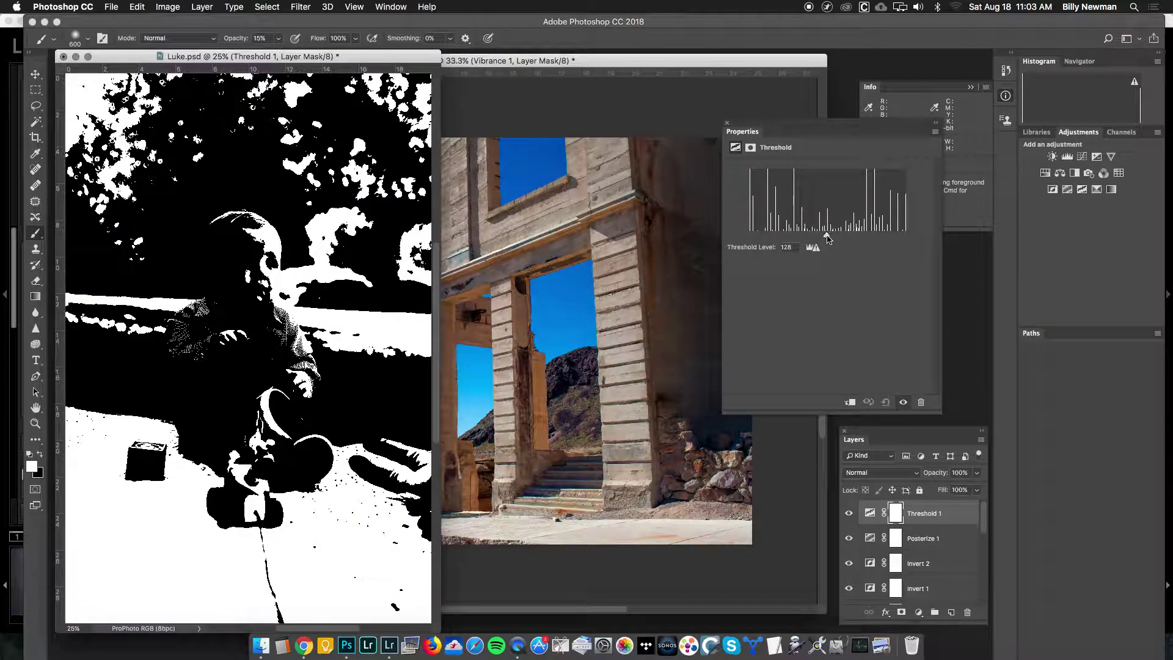
pyautogui.moveTo(827, 237); pyautogui.dragTo(797, 241)
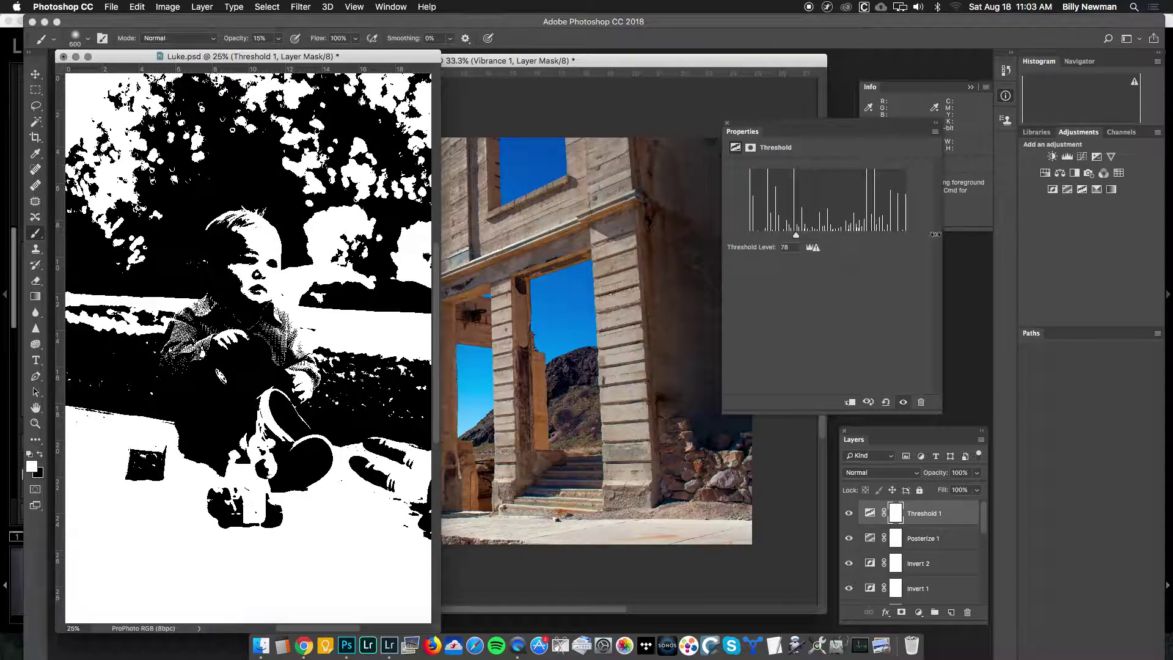
pyautogui.click(1098, 190)
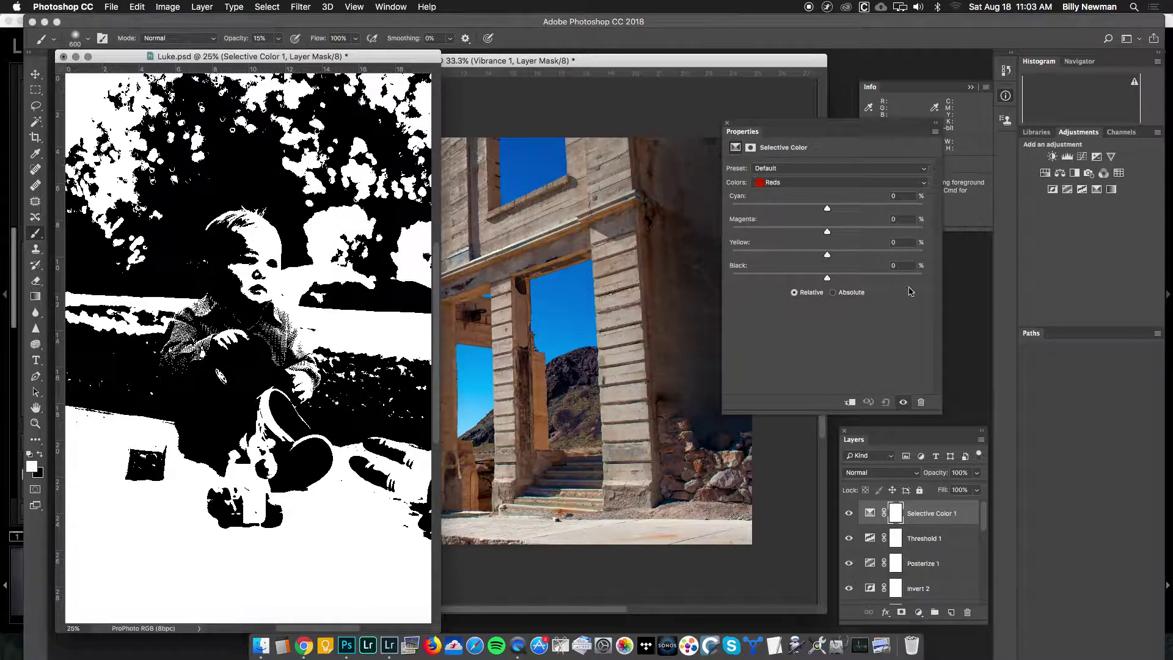
# - Hide the Selective Color 1, Threshold 1, Posterize 1, Invert 2, Invert 1 and Photo Filter 2 layers on the baby photo
pyautogui.click(849, 513)
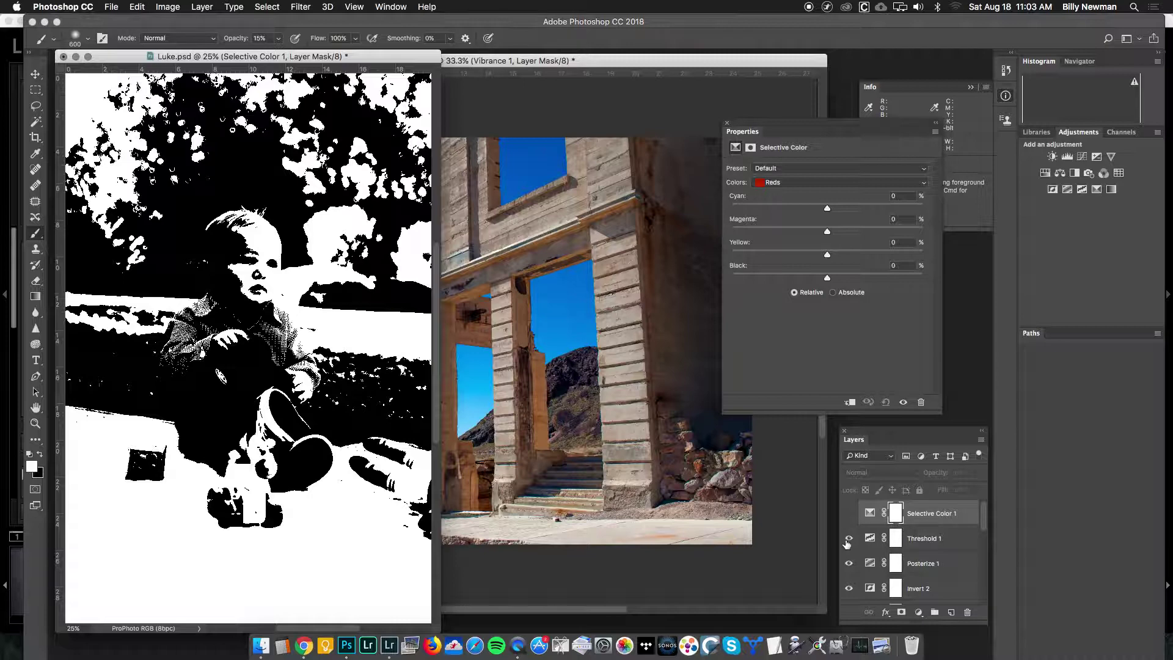
pyautogui.click(849, 539)
pyautogui.click(849, 563)
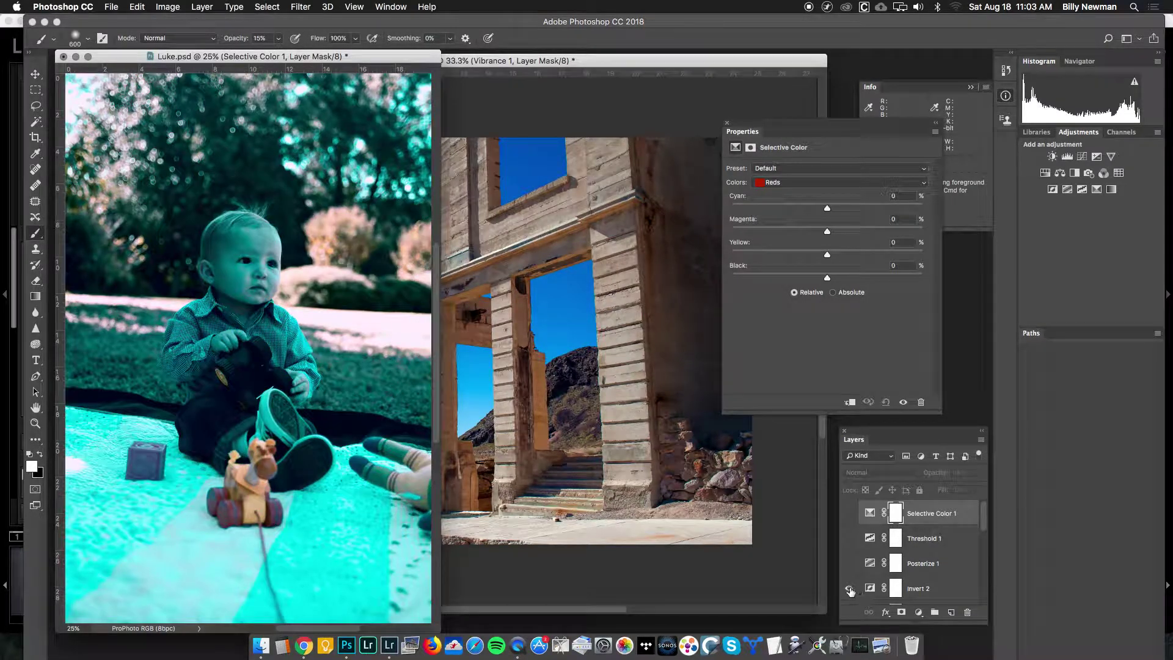
pyautogui.click(849, 589)
pyautogui.scroll(-2, 849, 584)
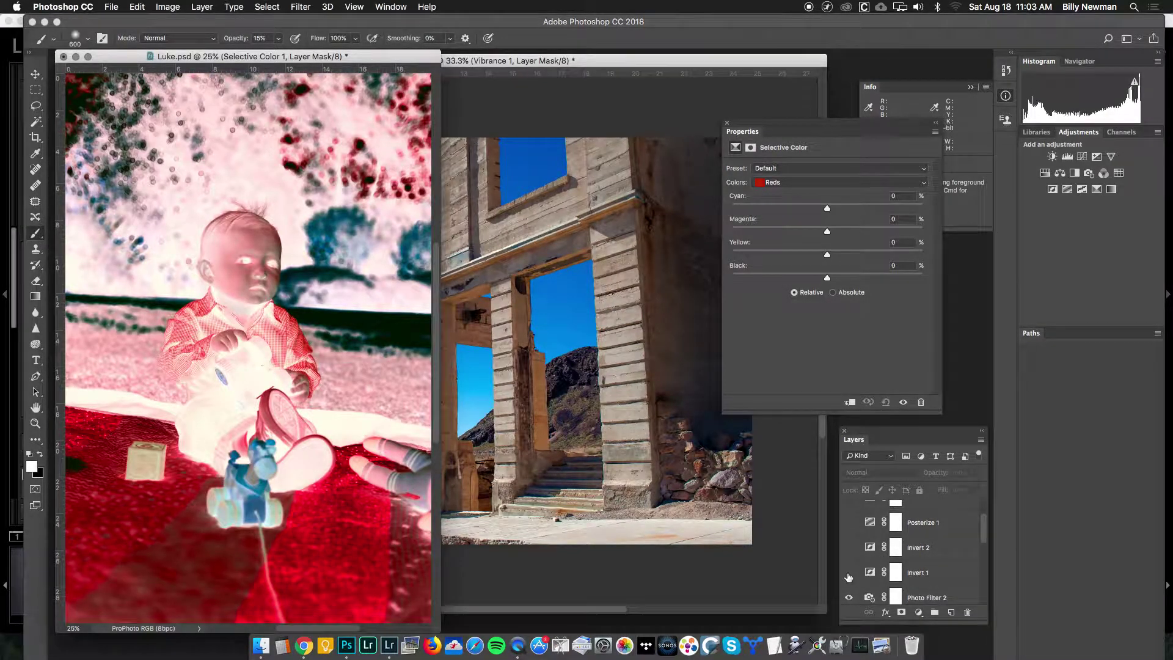
pyautogui.click(849, 573)
pyautogui.click(849, 598)
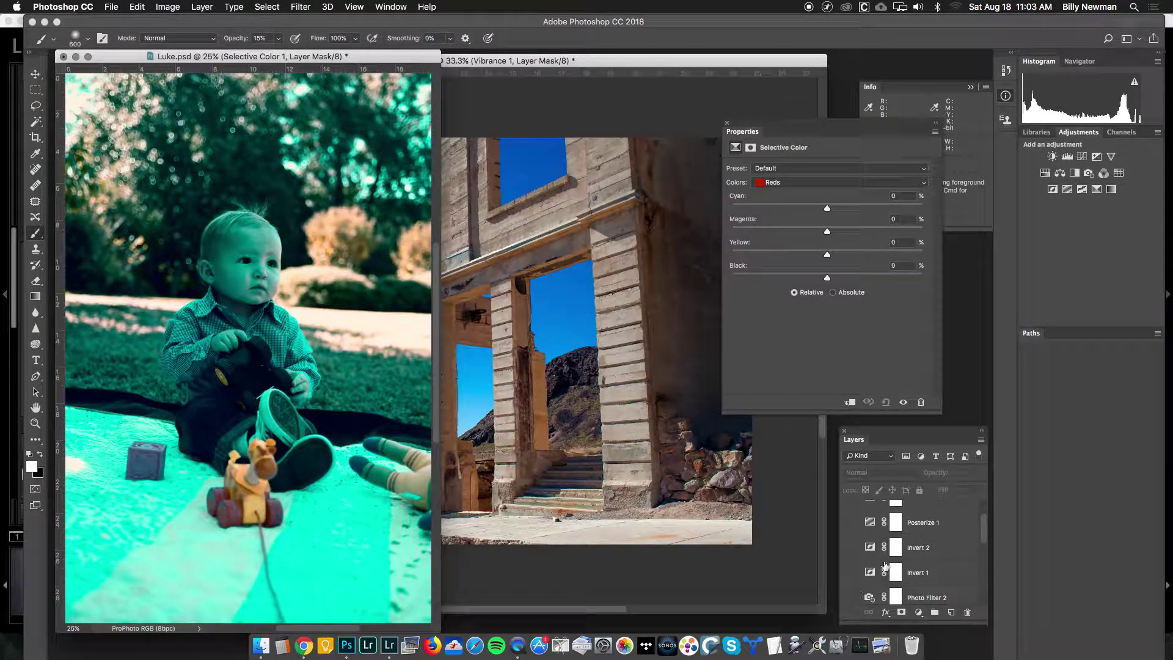
# - Hide the Color Lookup 1 and Channel Mixer 1 layers
pyautogui.scroll(-3, 886, 565)
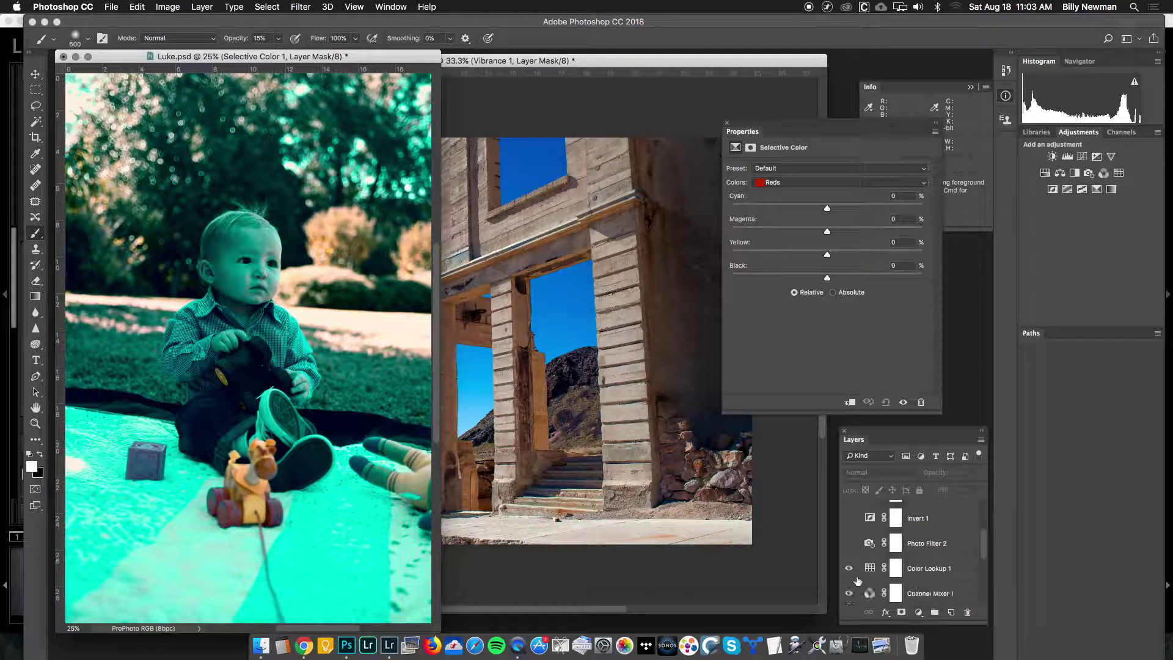
pyautogui.click(849, 568)
pyautogui.click(849, 593)
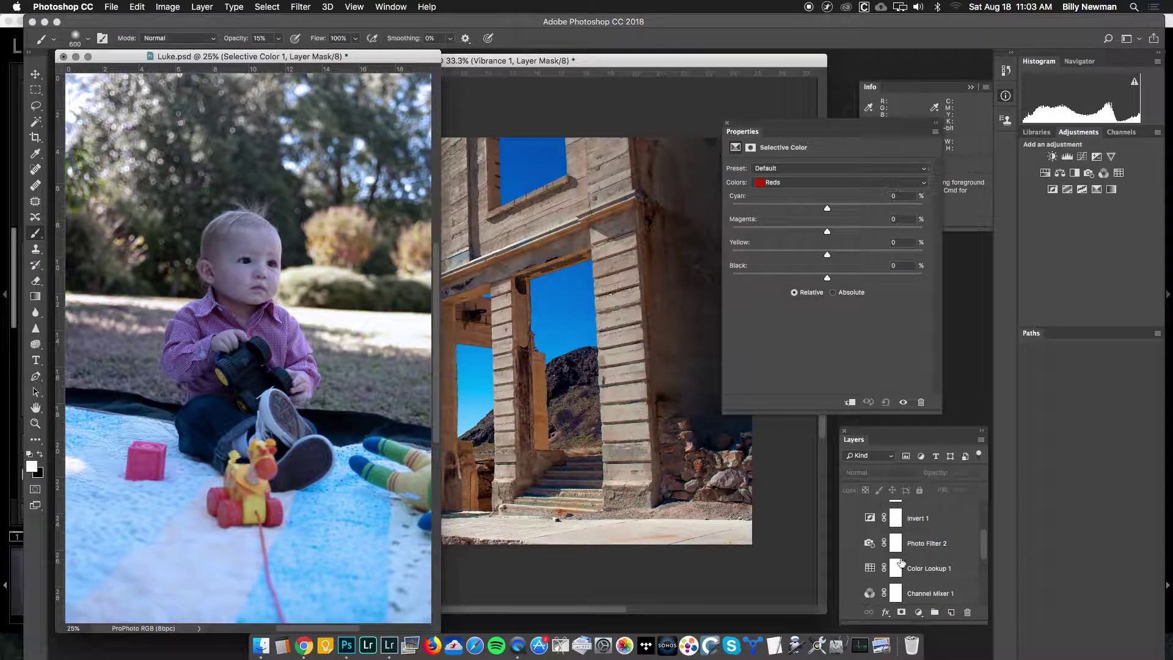
pyautogui.scroll(-3, 901, 562)
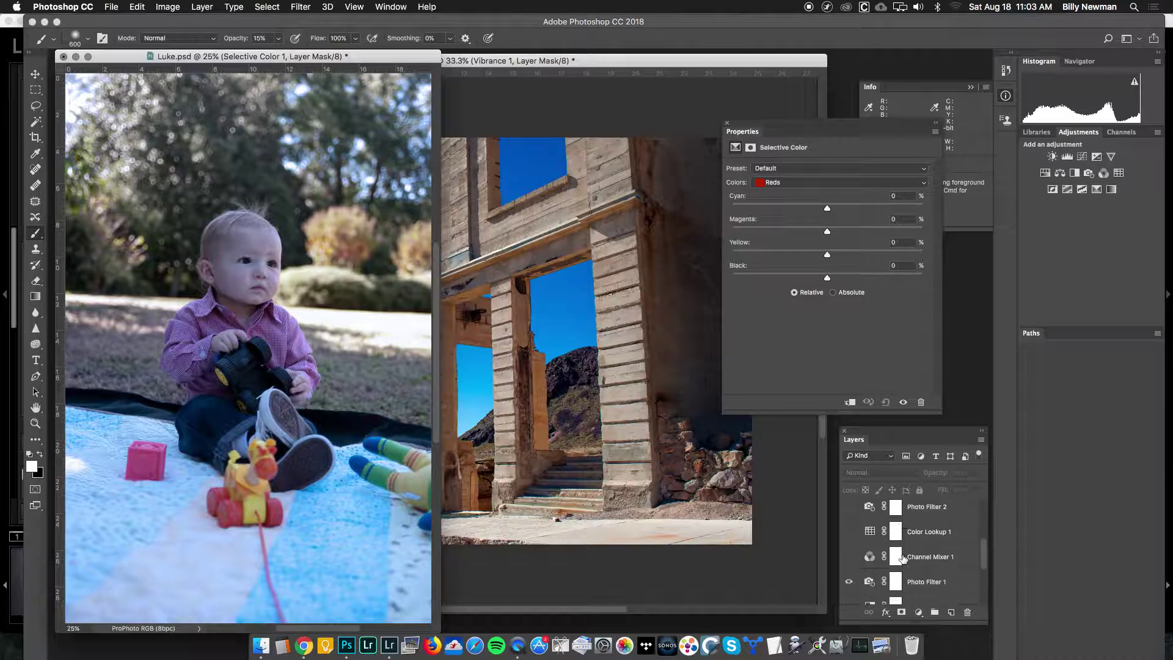
# - Add a second Selective Color layer and set Cyan to +15% for the Reds
pyautogui.click(1098, 190)
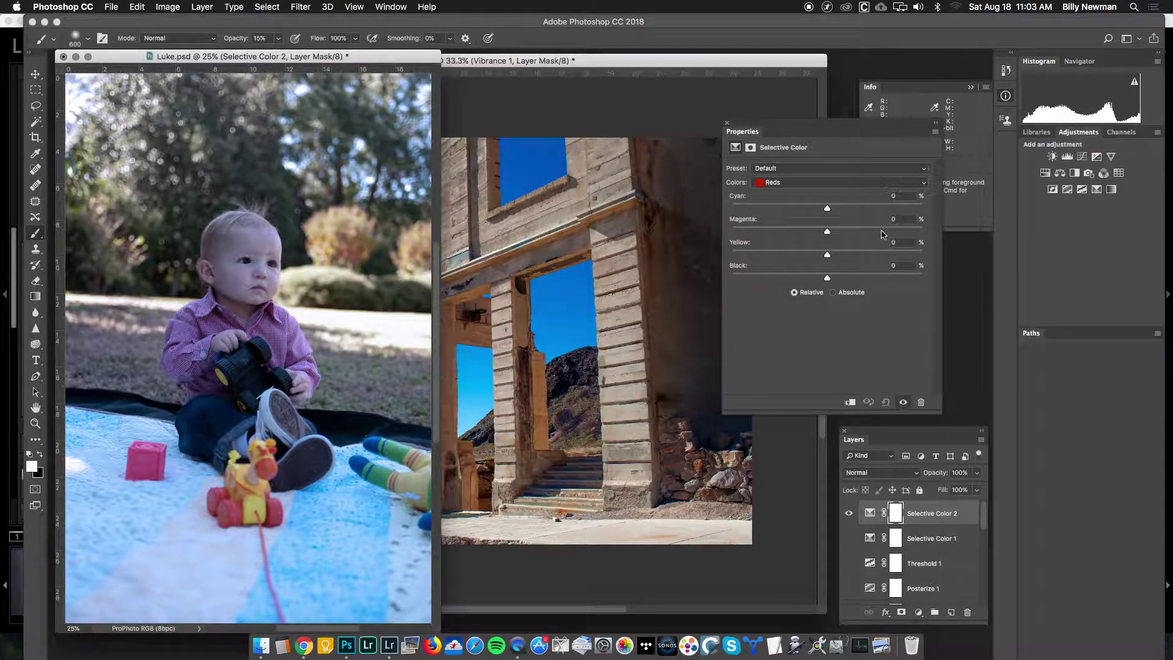
pyautogui.click(812, 188)
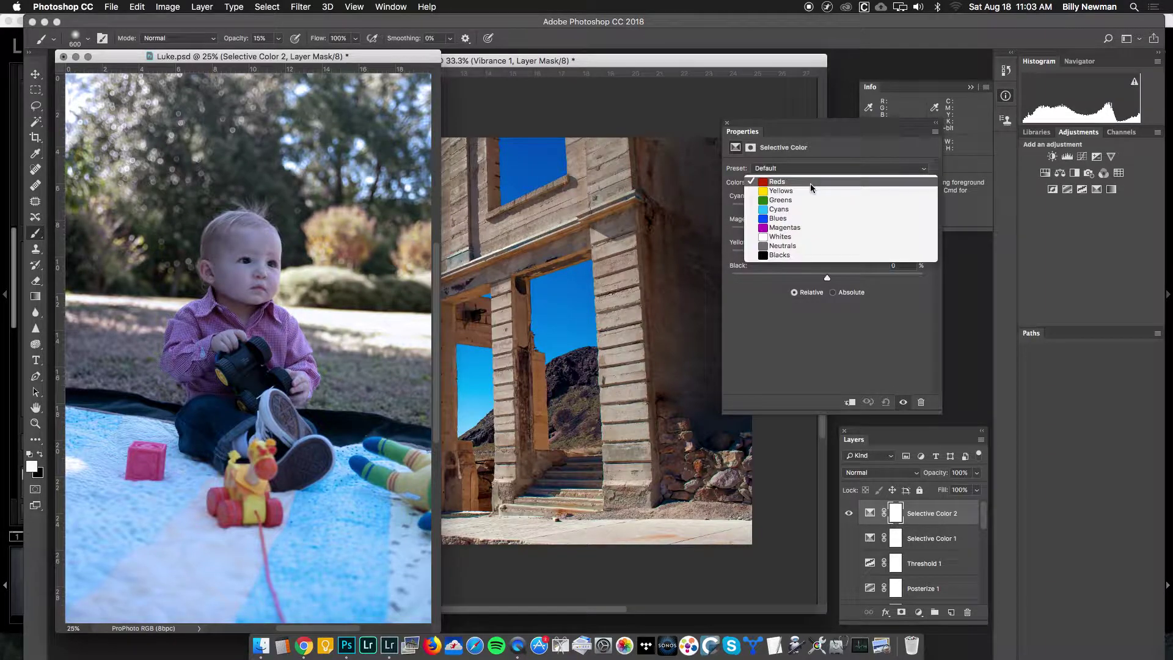
pyautogui.click(811, 184)
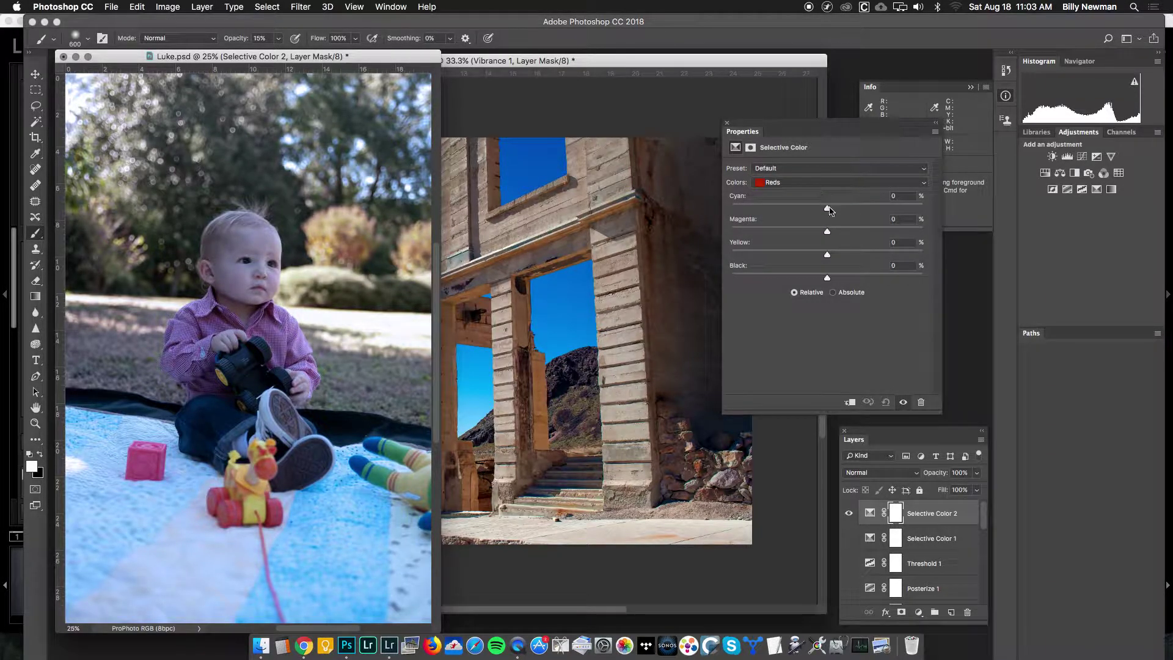
pyautogui.moveTo(828, 210)
pyautogui.mouseDown()
pyautogui.moveTo(921, 214)
pyautogui.moveTo(842, 210)
pyautogui.mouseUp()
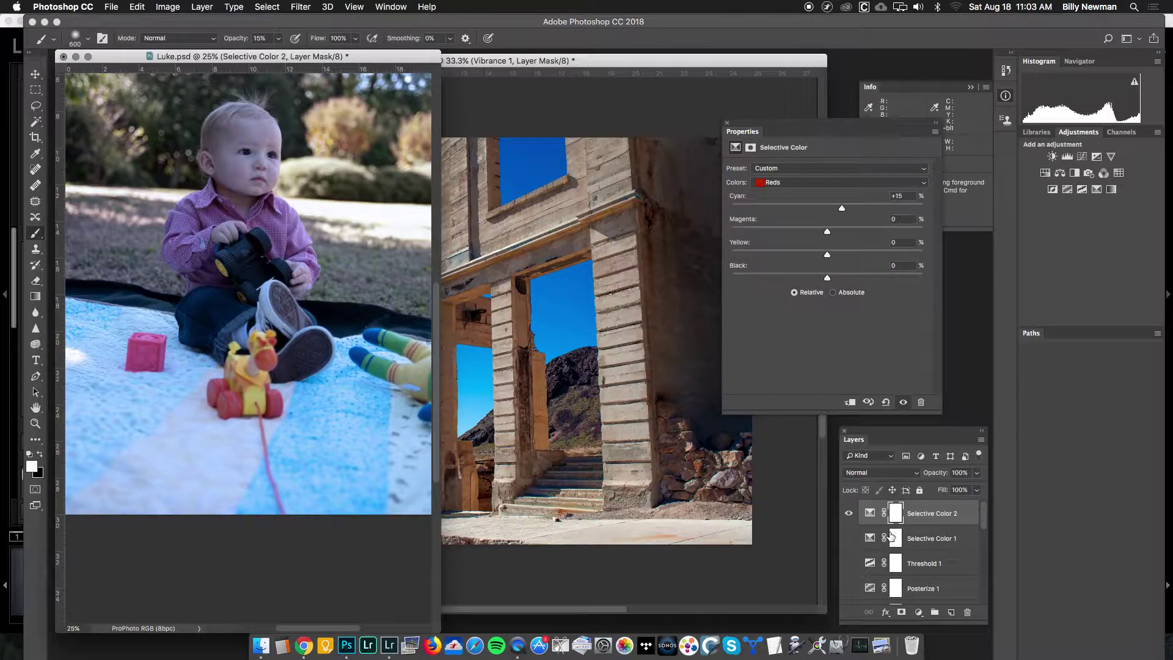
# - Hide the Photo Filter 1, Color Balance 1, Hue/Saturation 1 and Vibrance 1 layers so only the new Selective Color adjustment affects the photo
pyautogui.scroll(-2, 890, 536)
pyautogui.scroll(-4, 891, 536)
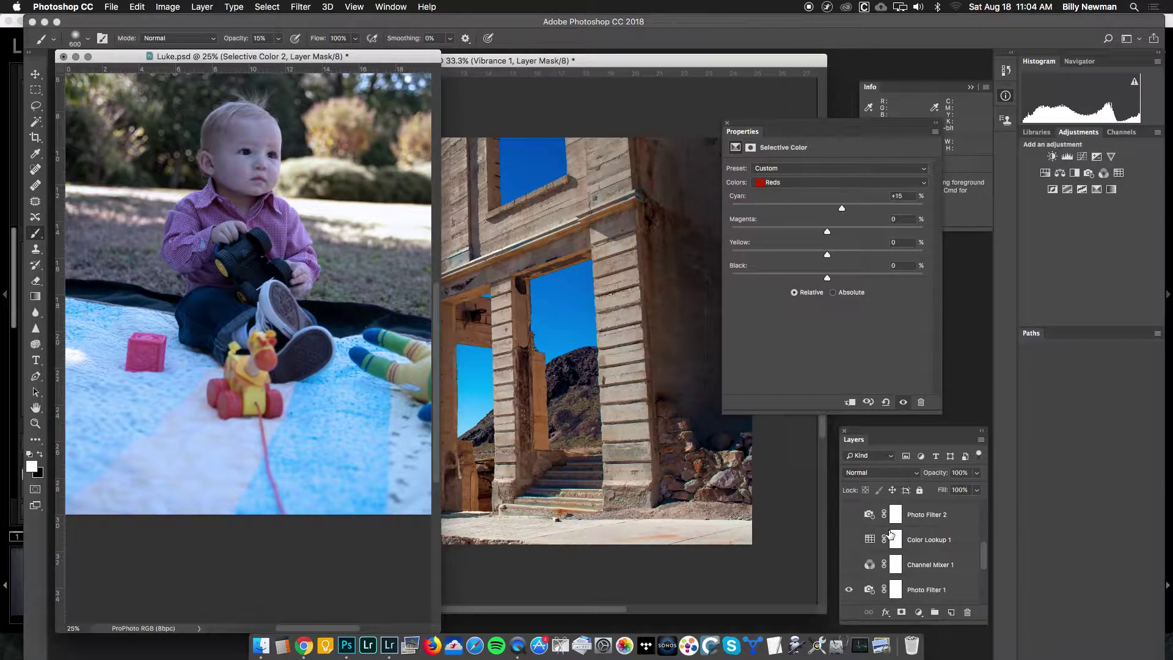
pyautogui.click(849, 529)
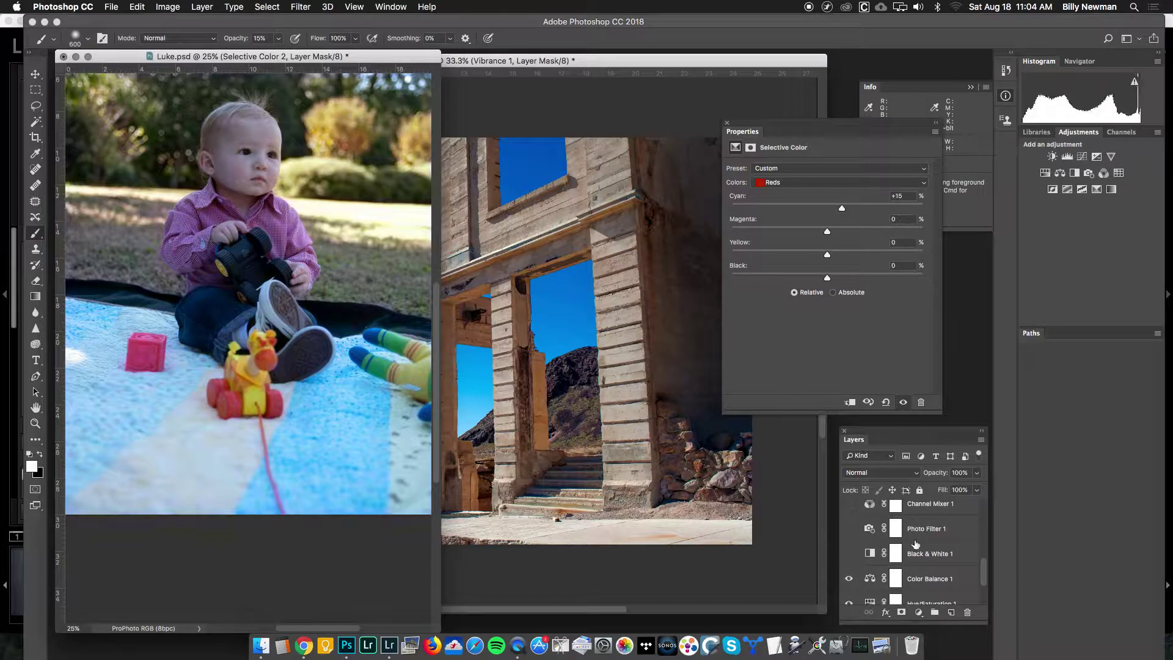
pyautogui.click(849, 579)
pyautogui.scroll(-2, 849, 574)
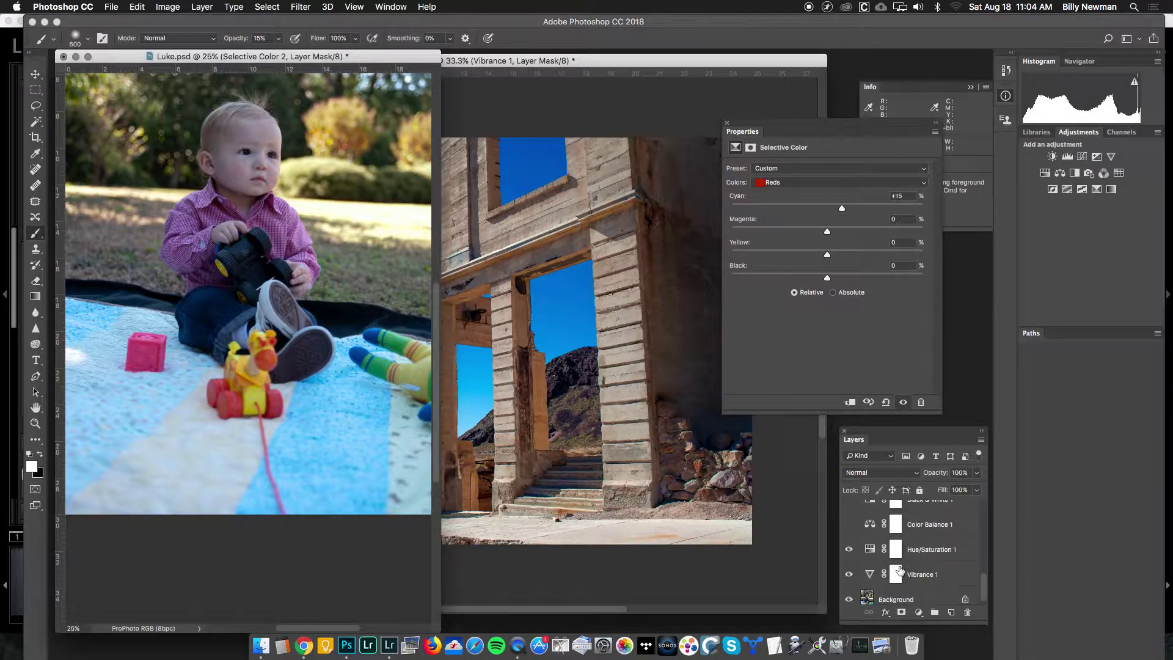
pyautogui.click(850, 552)
pyautogui.click(849, 575)
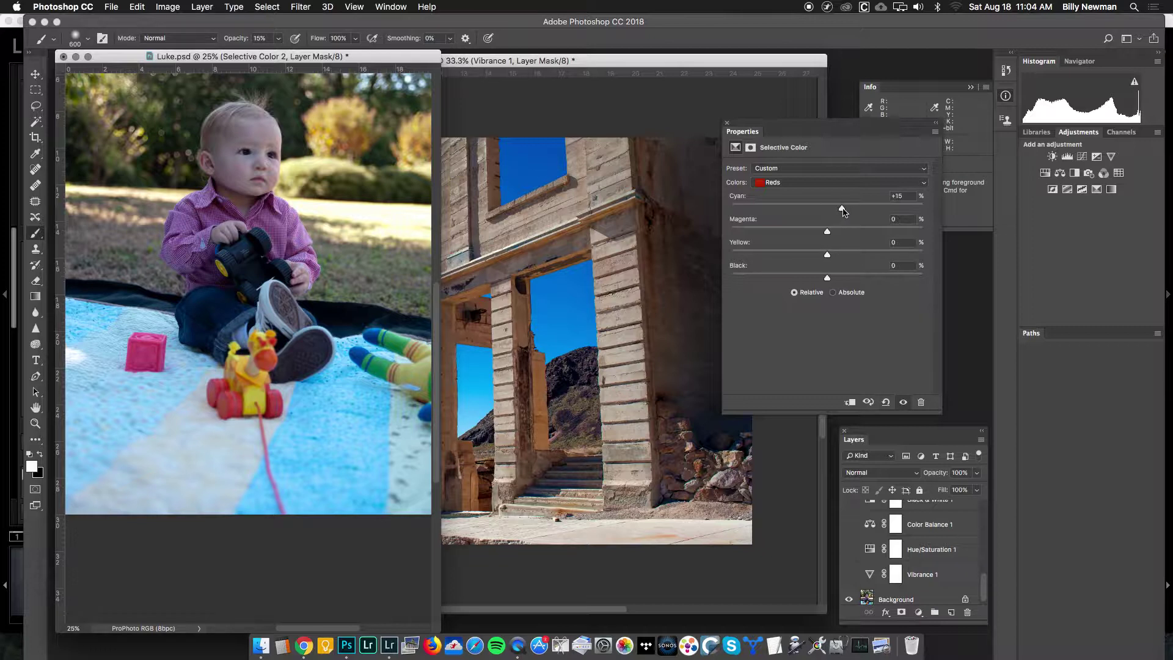
# - Widen the photo window and vary the Reds' Cyan on Selective Color 2, trying +74% and finishing at -3%
pyautogui.moveTo(842, 210); pyautogui.dragTo(898, 213)
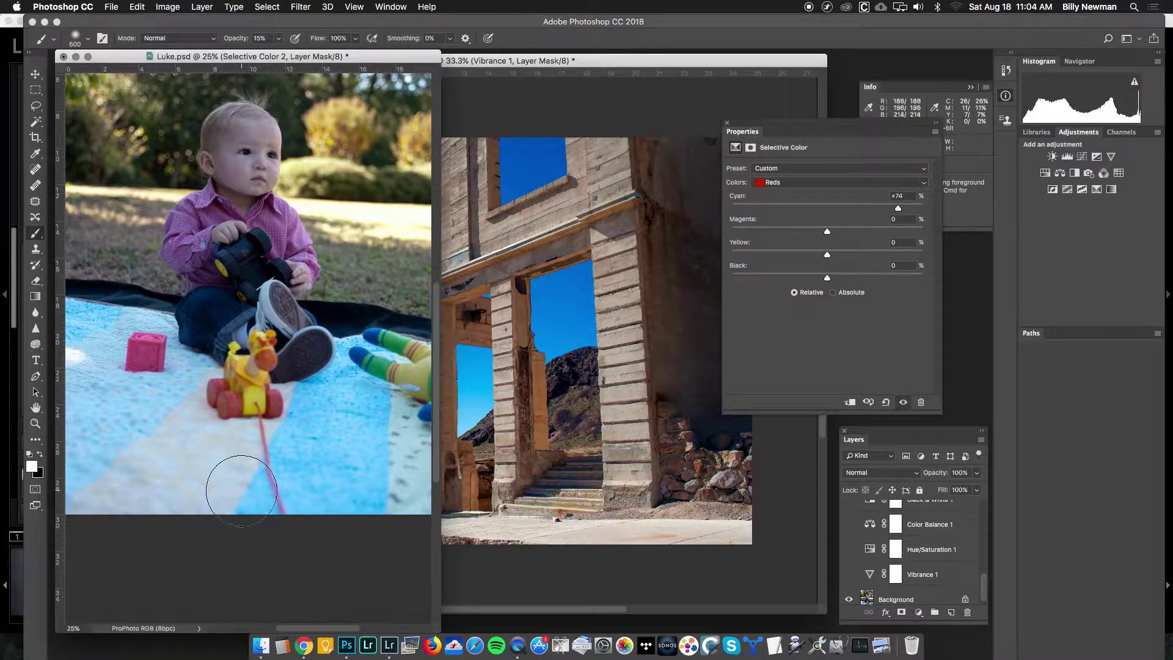
pyautogui.moveTo(443, 633); pyautogui.dragTo(498, 637)
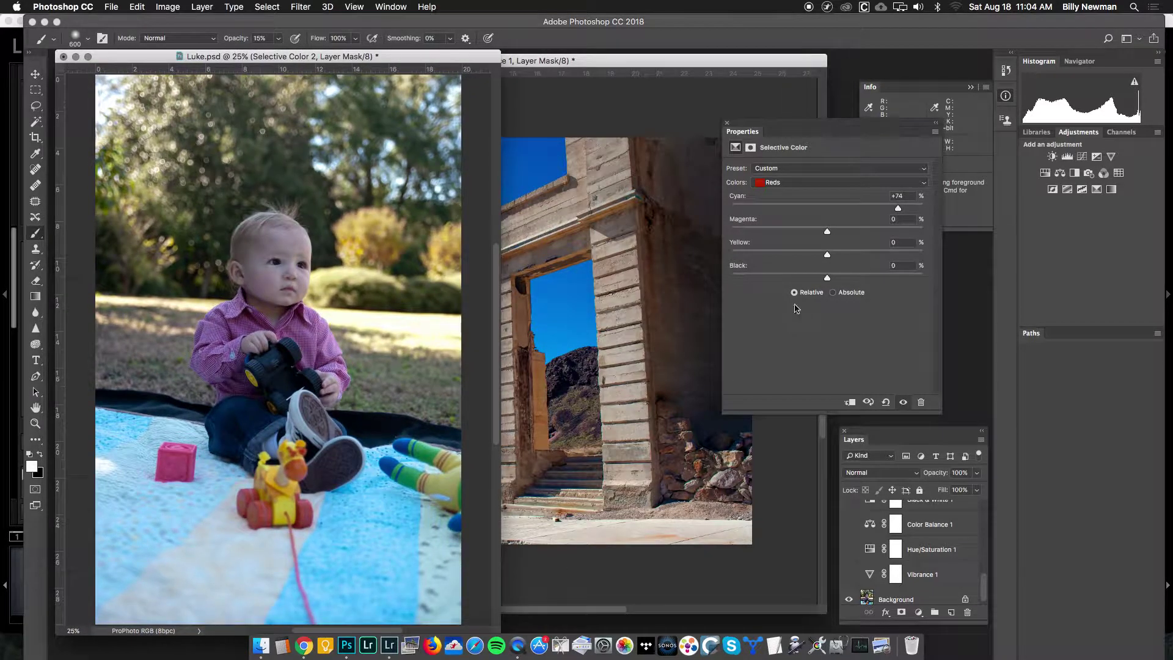
pyautogui.moveTo(898, 211)
pyautogui.mouseDown()
pyautogui.moveTo(748, 212)
pyautogui.moveTo(920, 216)
pyautogui.mouseUp()
pyautogui.moveTo(920, 217); pyautogui.dragTo(828, 214)
pyautogui.moveTo(738, 200); pyautogui.dragTo(736, 200)
pyautogui.moveTo(826, 211)
pyautogui.mouseDown()
pyautogui.moveTo(738, 210)
pyautogui.moveTo(911, 212)
pyautogui.moveTo(765, 212)
pyautogui.moveTo(905, 222)
pyautogui.moveTo(809, 214)
pyautogui.moveTo(826, 214)
pyautogui.mouseUp()
# - Add a second Hue/Saturation layer and try Reds hue shifts of -122 and +144, finishing at +1
pyautogui.click(1046, 174)
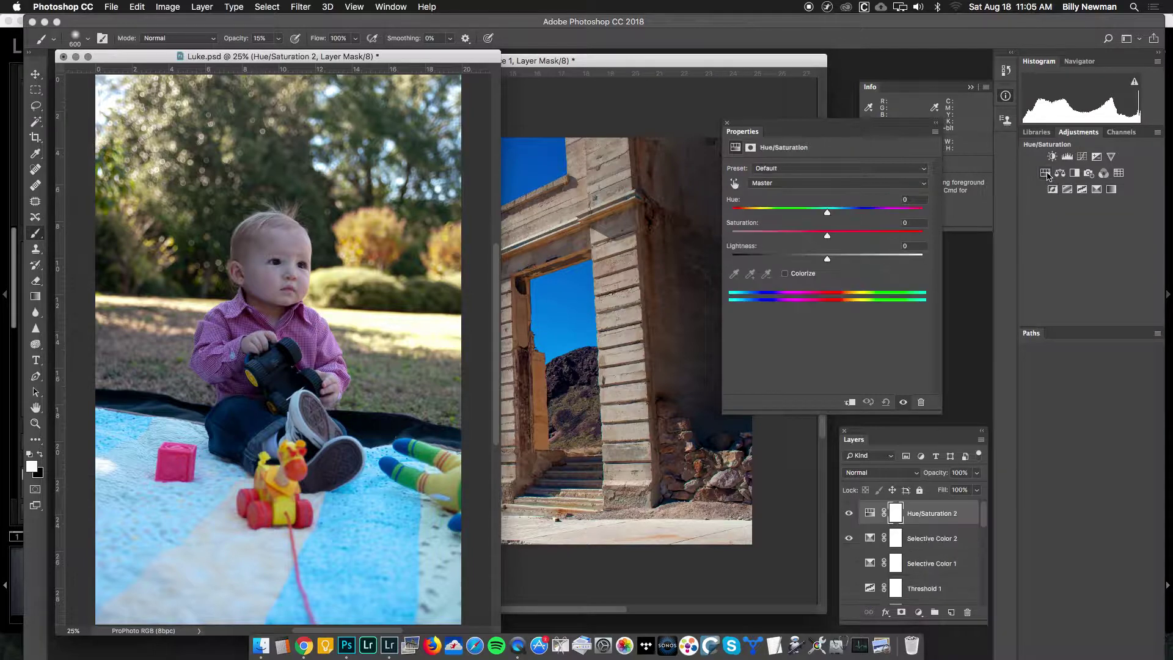
pyautogui.click(786, 185)
pyautogui.click(788, 194)
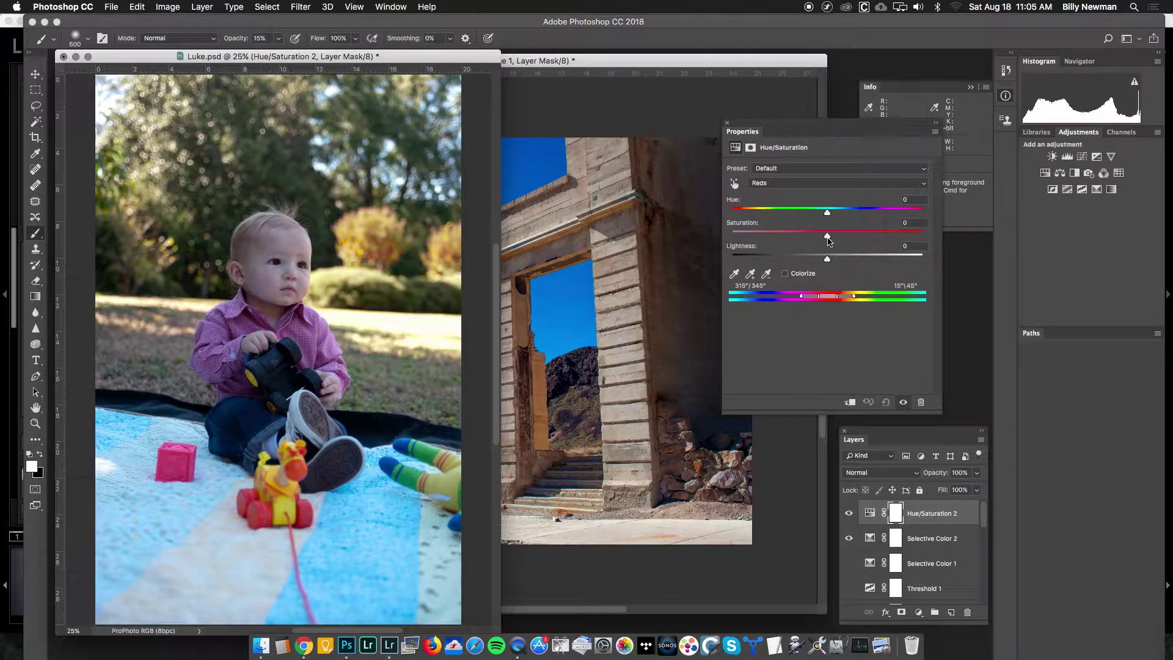
pyautogui.moveTo(827, 216); pyautogui.dragTo(755, 218)
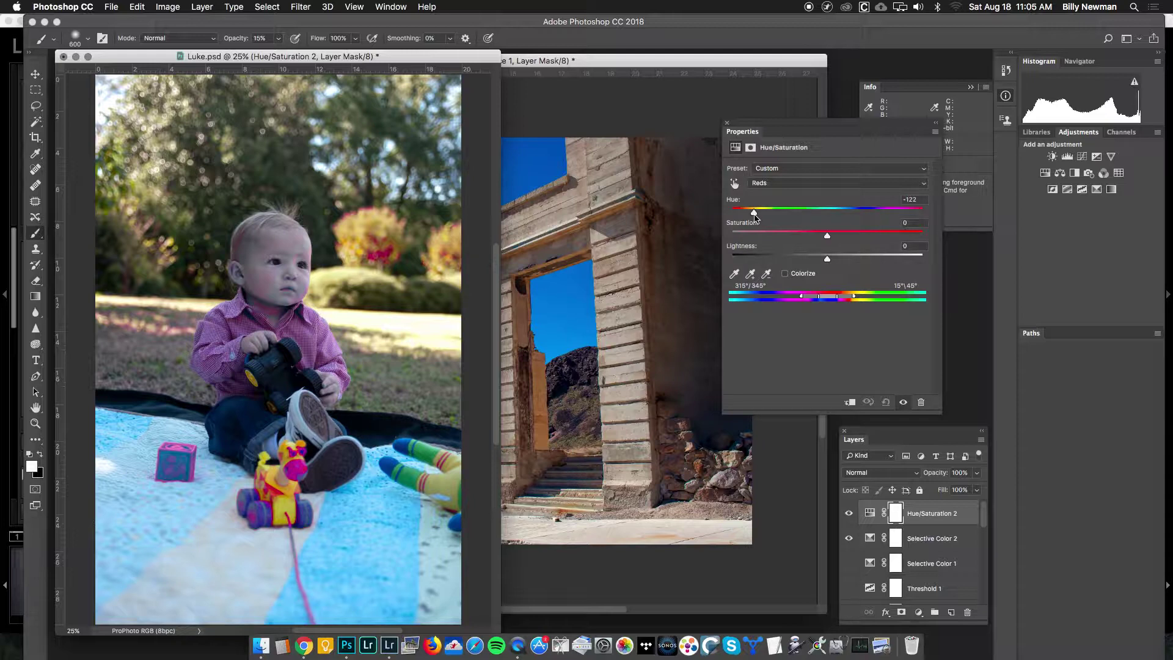
pyautogui.moveTo(756, 216); pyautogui.dragTo(910, 236)
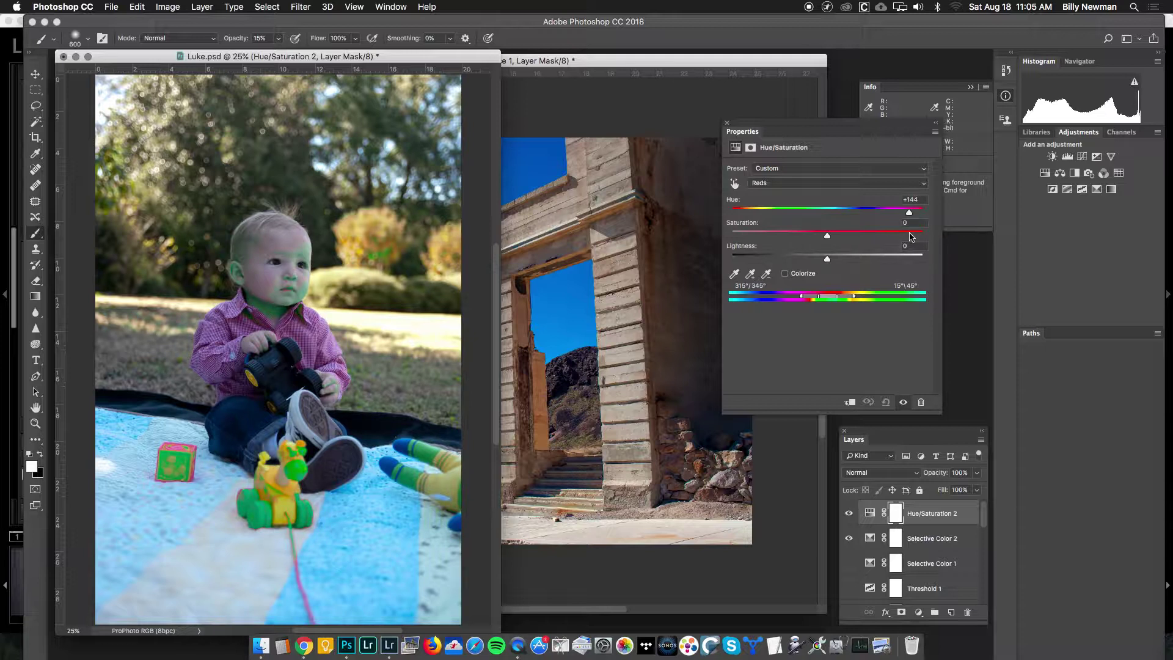
pyautogui.moveTo(911, 237); pyautogui.dragTo(828, 214)
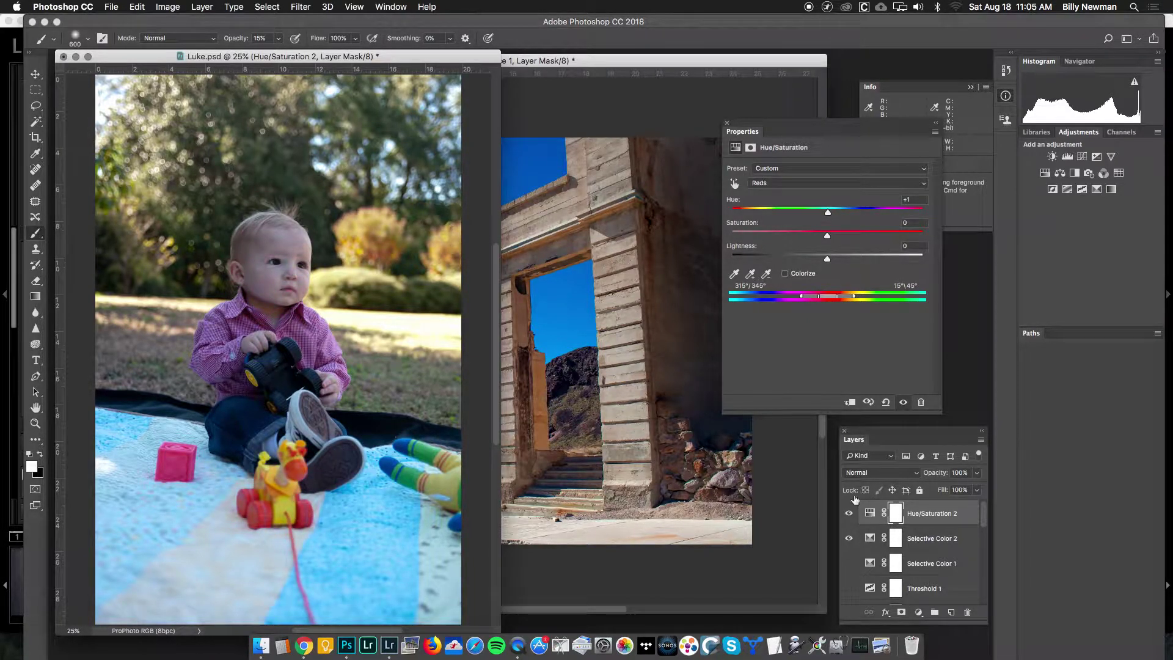
# - Hide Hue/Saturation 2 to readjust the Reds' Cyan on Selective Color 2, and add a Gradient Map layer above it
pyautogui.click(849, 515)
pyautogui.click(871, 538)
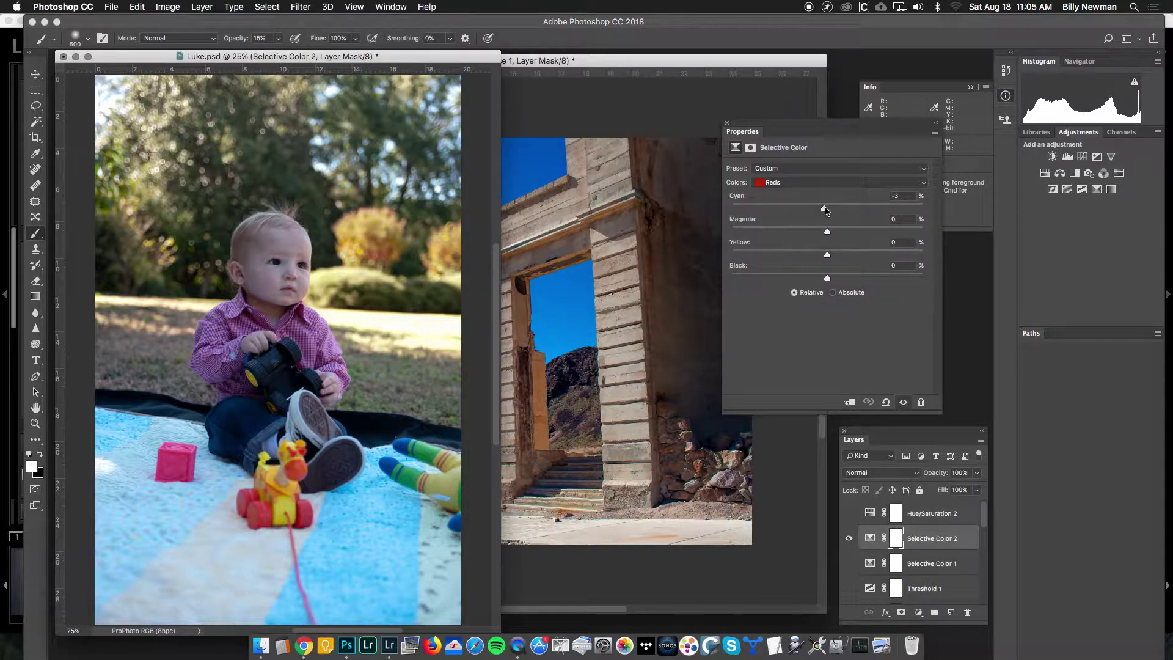
pyautogui.moveTo(824, 211)
pyautogui.mouseDown()
pyautogui.moveTo(921, 218)
pyautogui.moveTo(726, 240)
pyautogui.moveTo(829, 227)
pyautogui.mouseUp()
pyautogui.click(1111, 190)
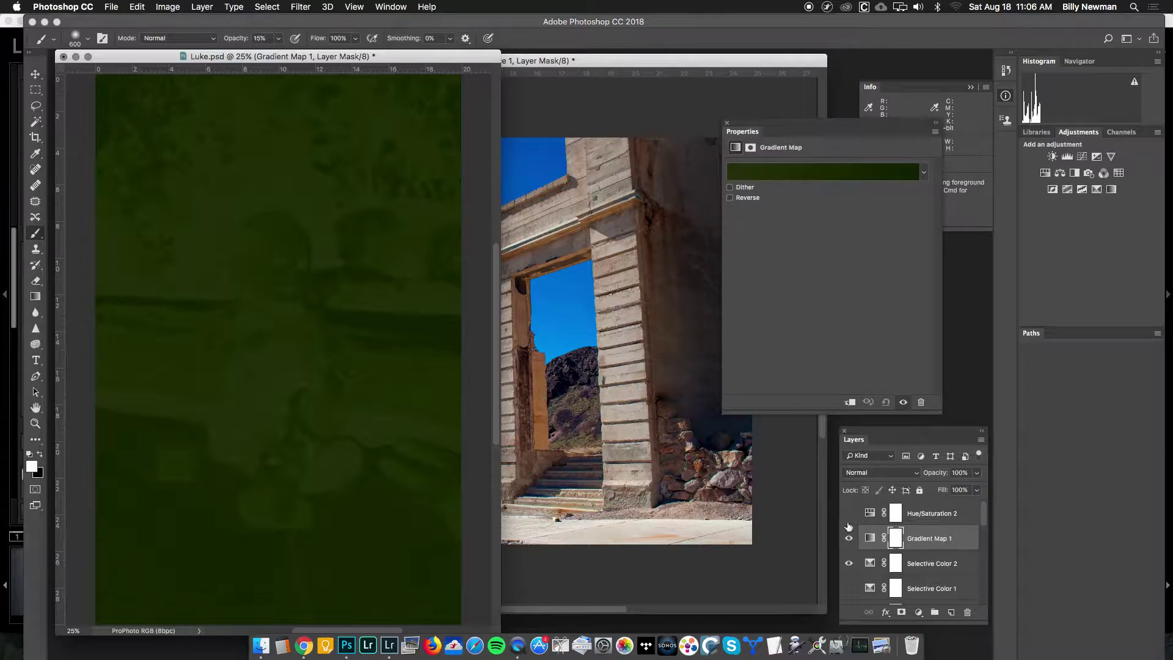
# - Revert the baby photo to its original opening state in the History
pyautogui.click(1006, 70)
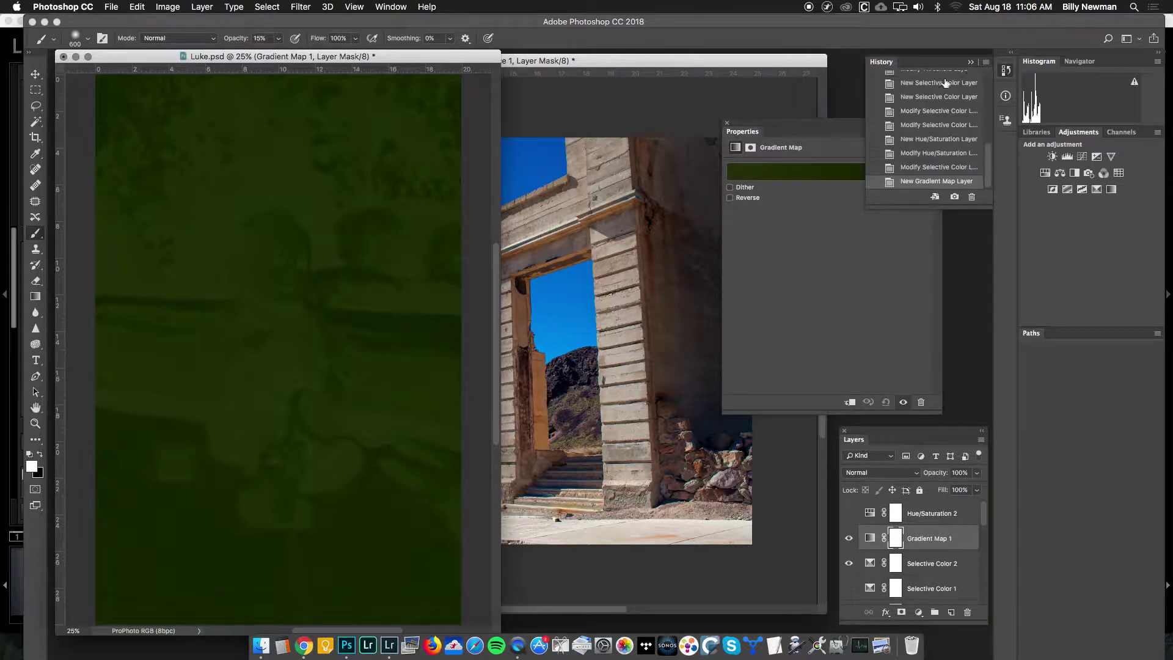
pyautogui.moveTo(989, 153); pyautogui.dragTo(987, 72)
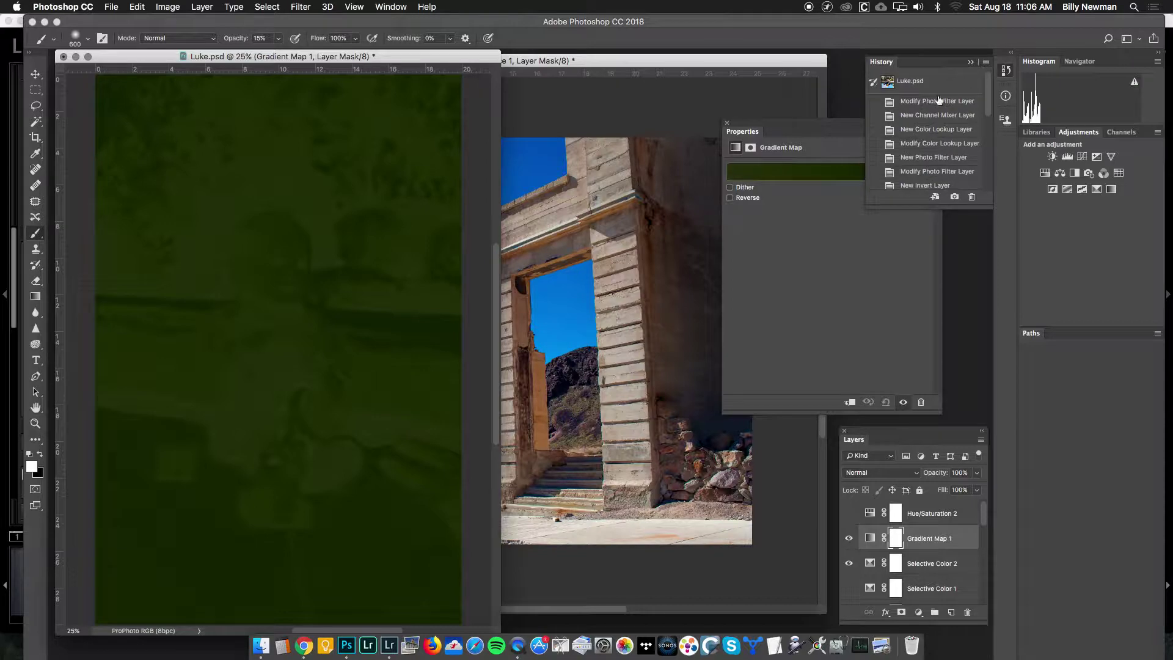
pyautogui.click(921, 85)
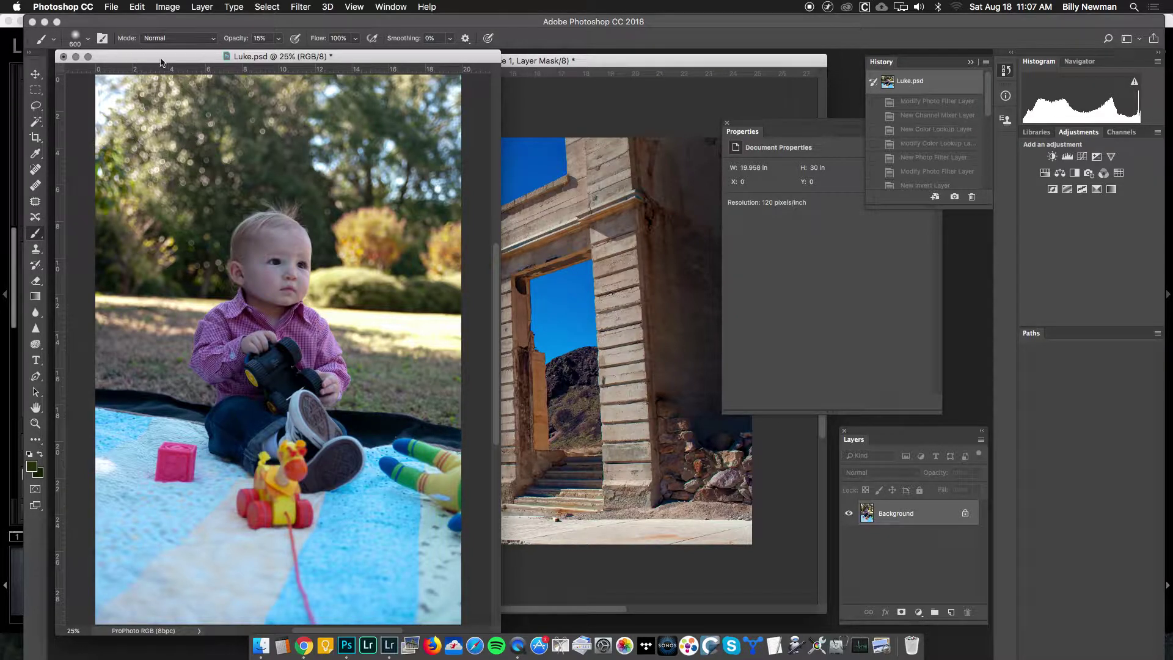
# - Move the baby photo's window aside without closing the file and minimize it, leaving Death Valley ghost town.psd in front
pyautogui.moveTo(142, 58); pyautogui.dragTo(157, 71)
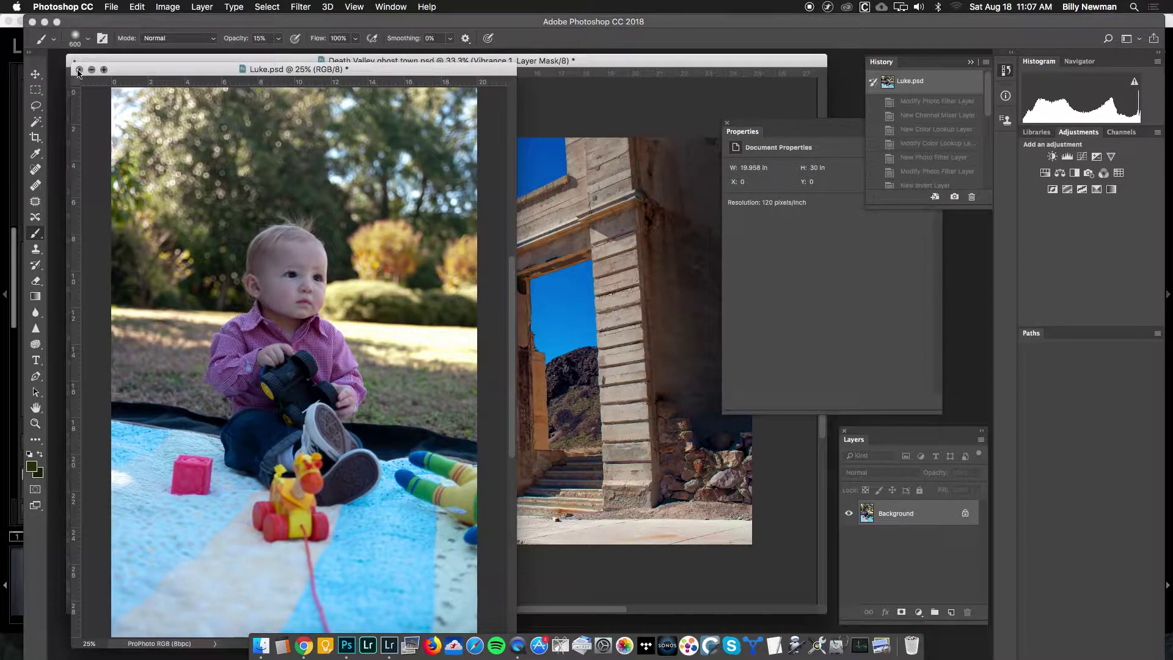
pyautogui.click(80, 72)
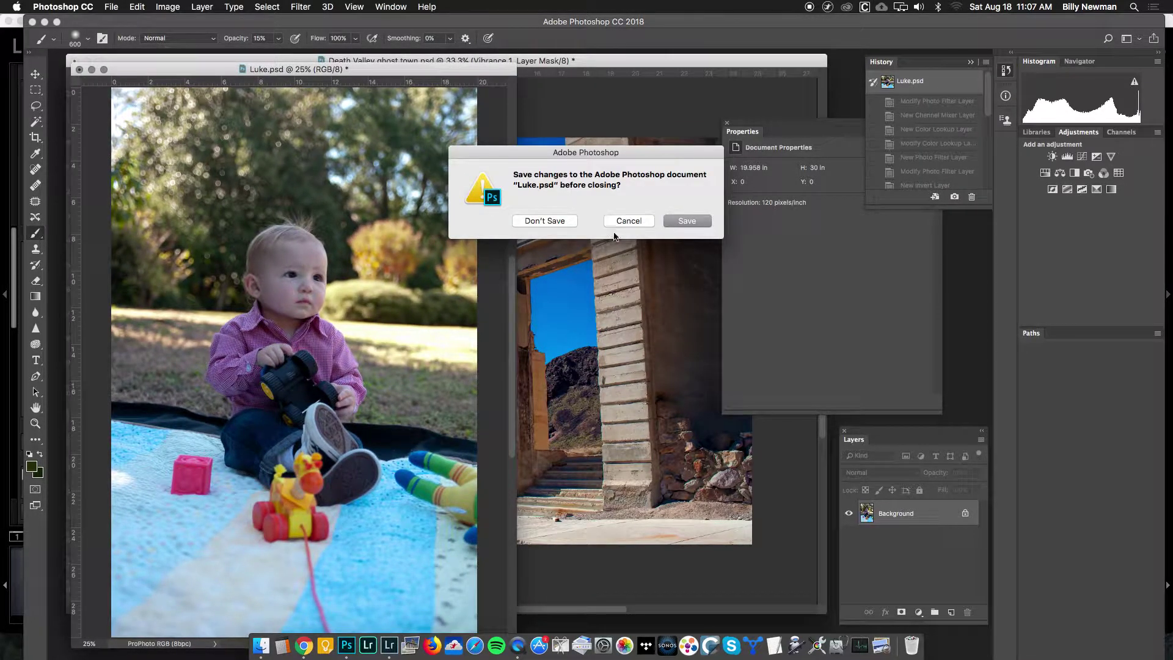
pyautogui.click(621, 224)
pyautogui.moveTo(437, 70); pyautogui.dragTo(498, 357)
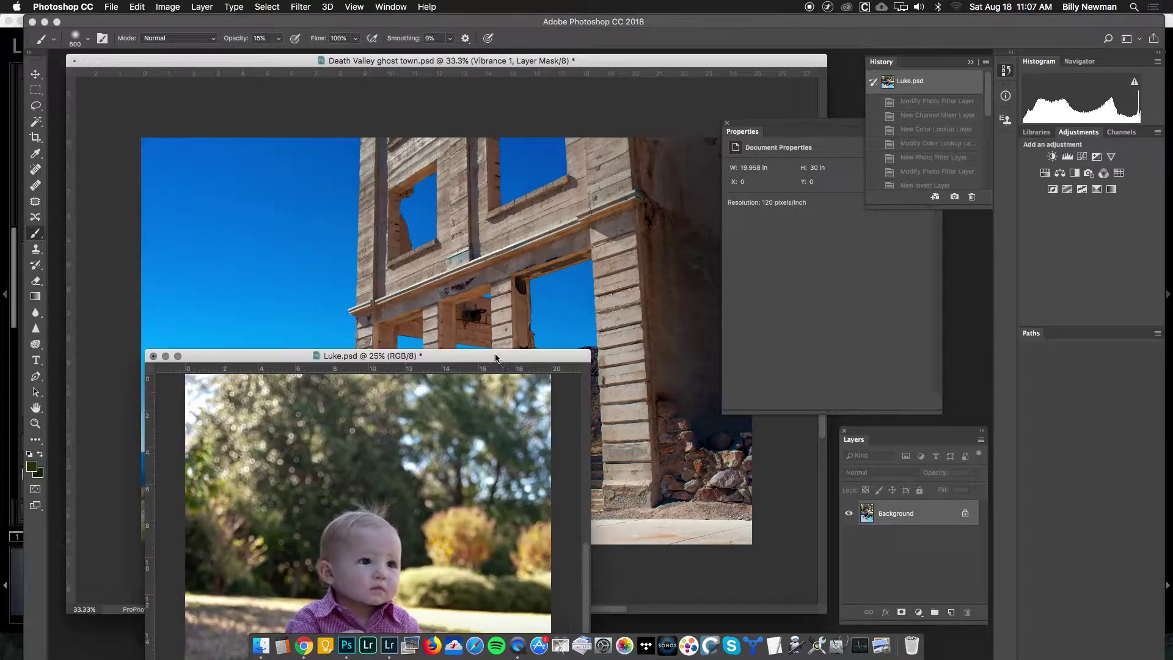
pyautogui.doubleClick(183, 352)
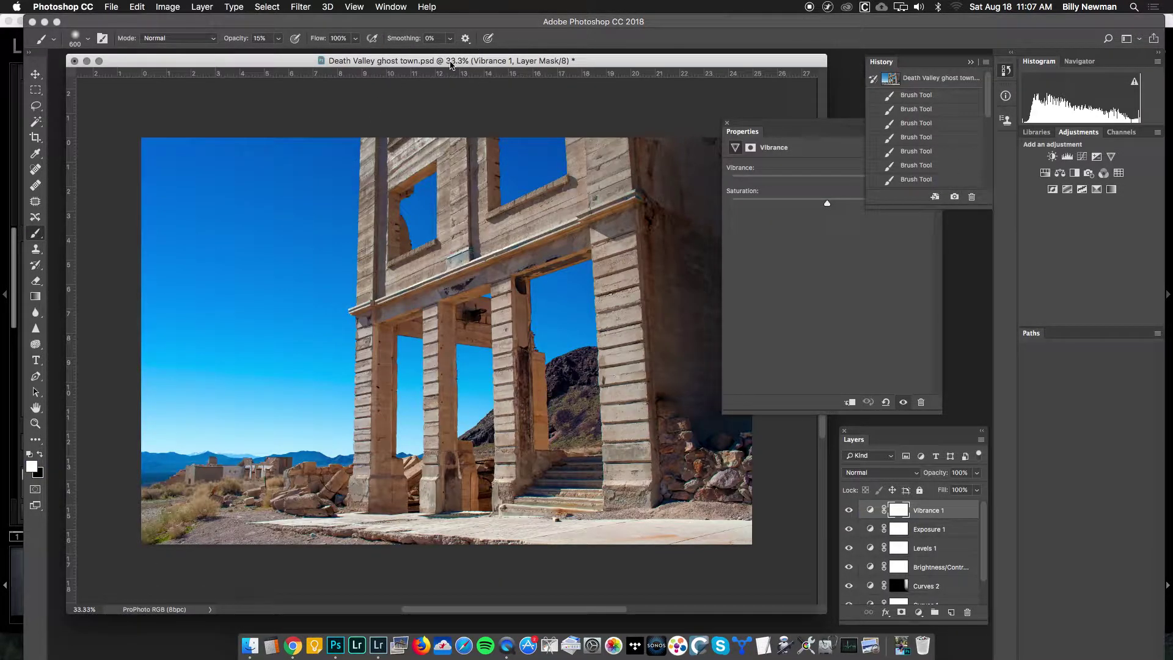
pyautogui.moveTo(451, 64); pyautogui.dragTo(437, 66)
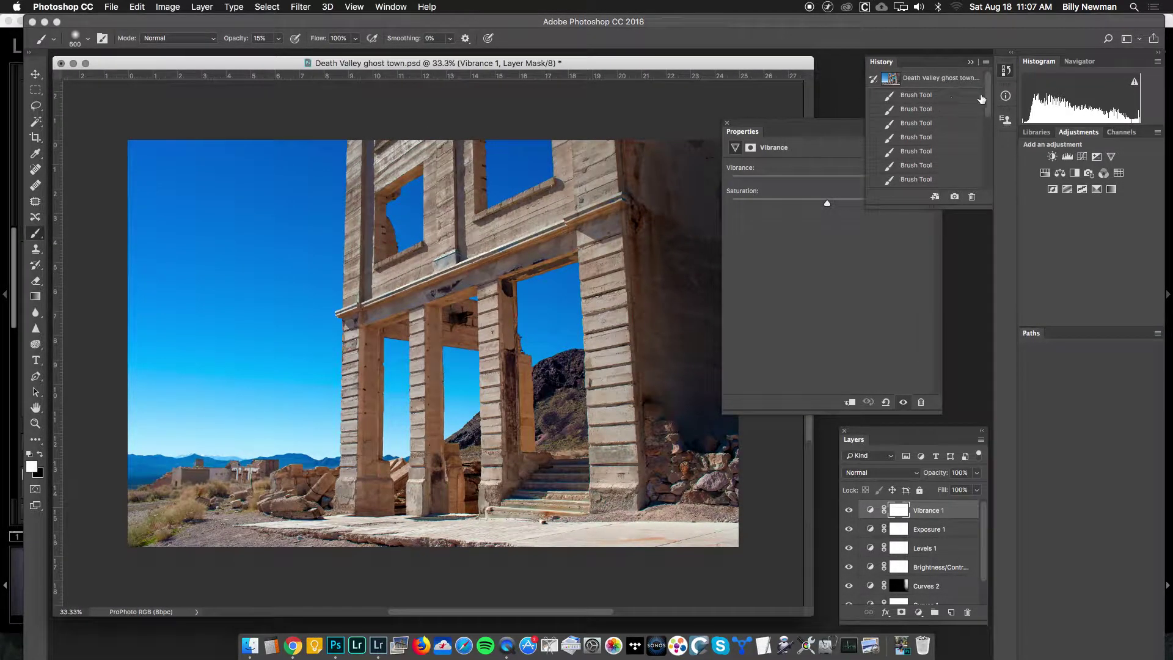
# - Revert Death Valley ghost town.psd to its opening state and add two Curves adjustment layers
pyautogui.click(945, 79)
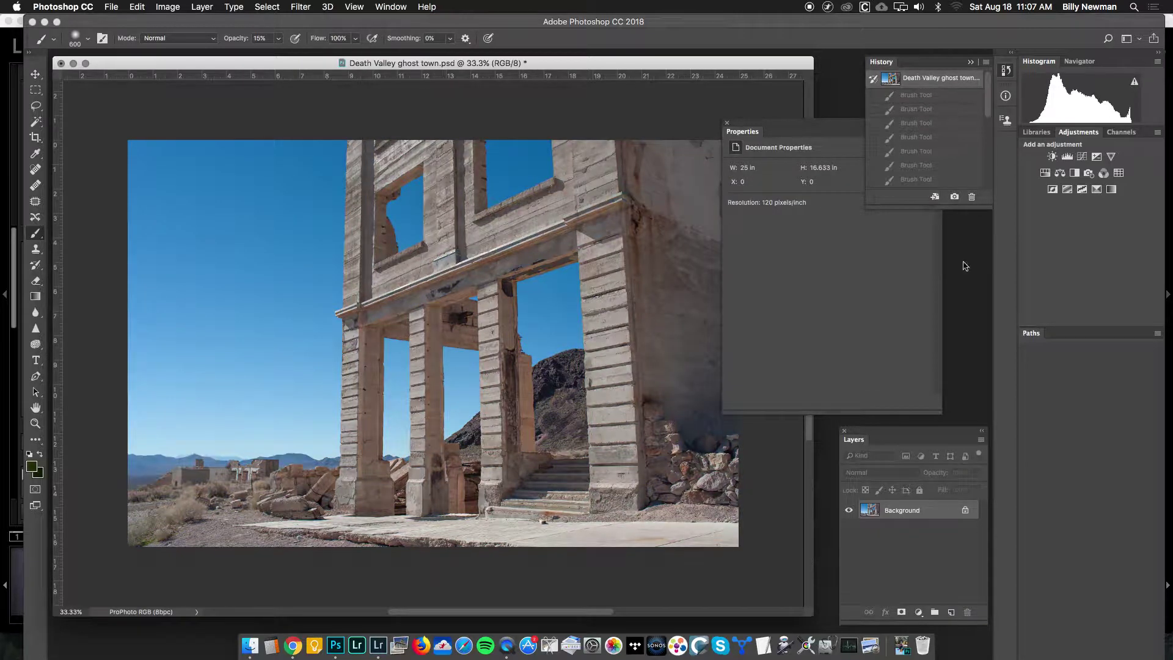
pyautogui.click(1084, 157)
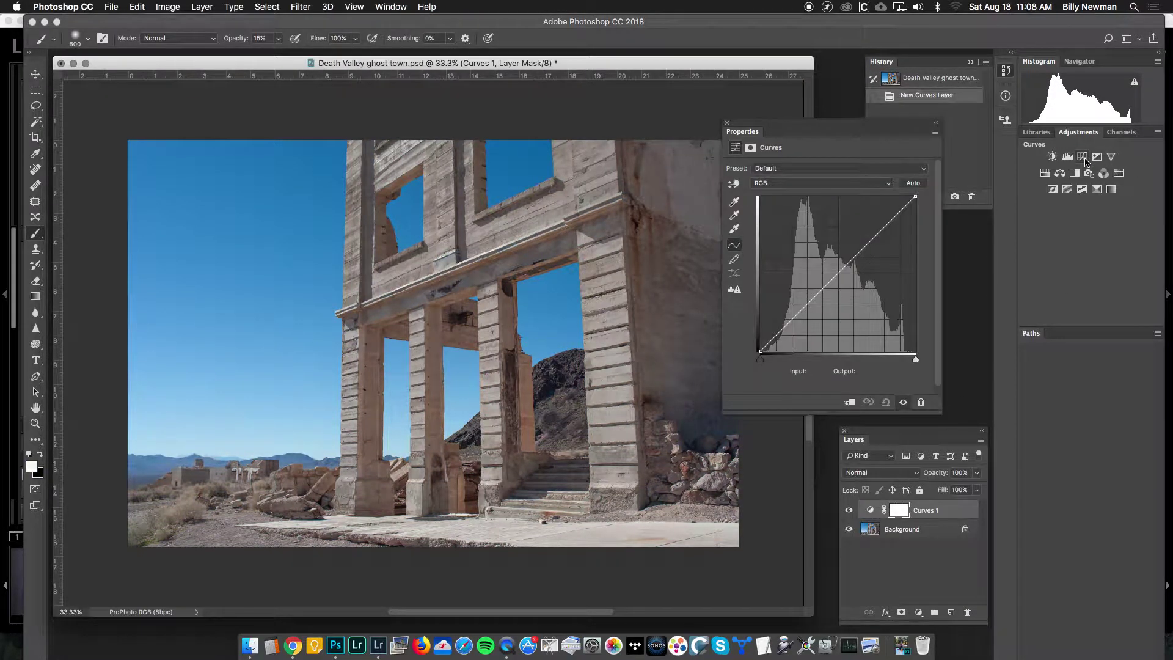
pyautogui.click(1084, 159)
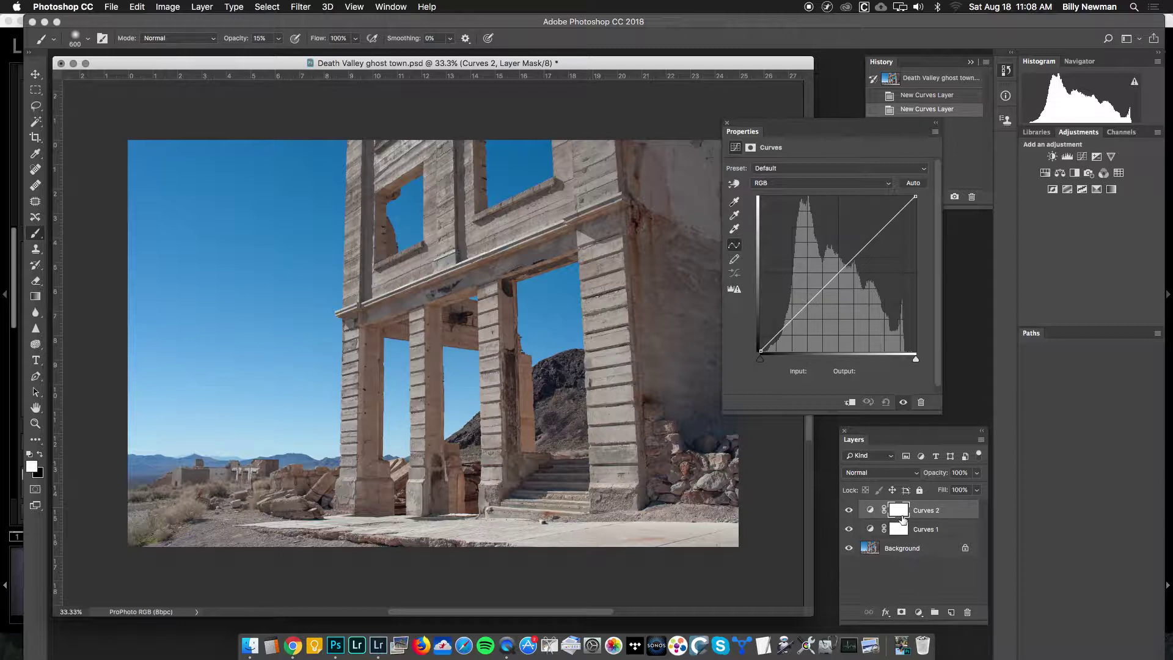
# - On the Curves 1 layer, move the white point to input 236 and the black point to input 8
pyautogui.click(873, 534)
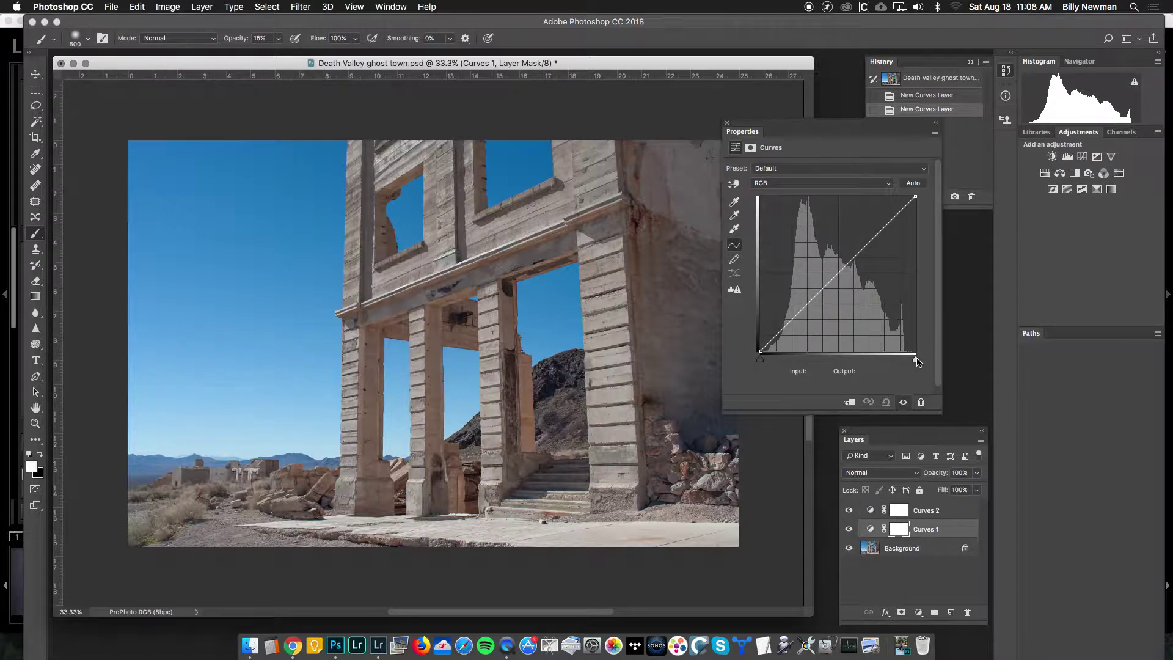
pyautogui.moveTo(916, 360); pyautogui.dragTo(904, 360)
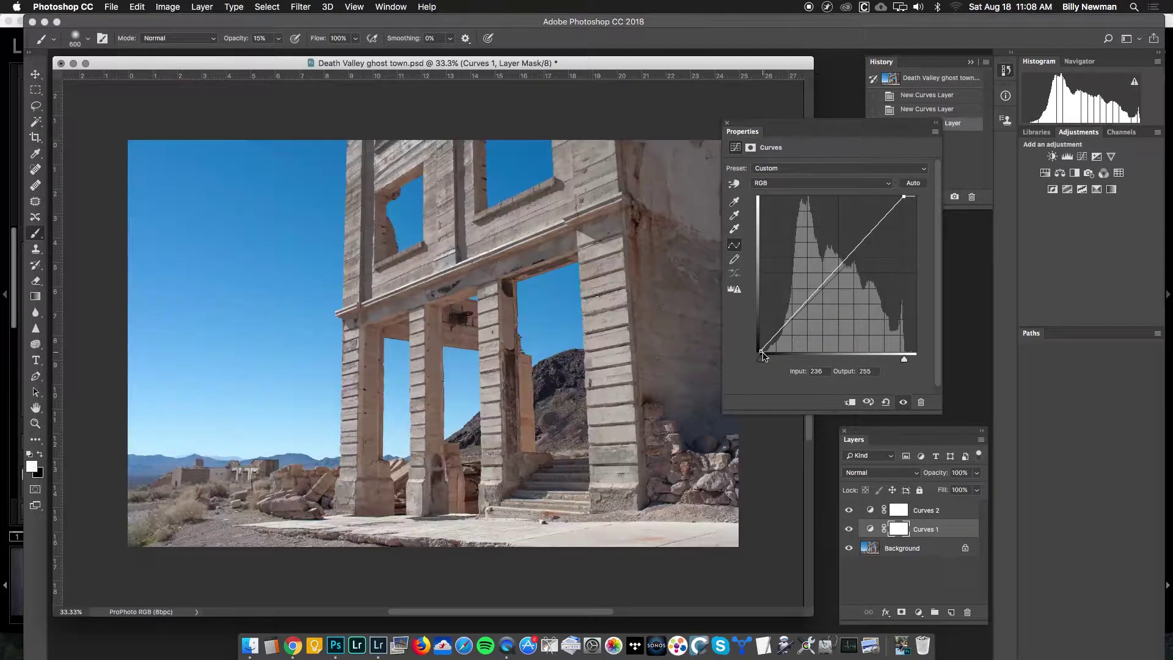
pyautogui.moveTo(762, 360); pyautogui.dragTo(767, 365)
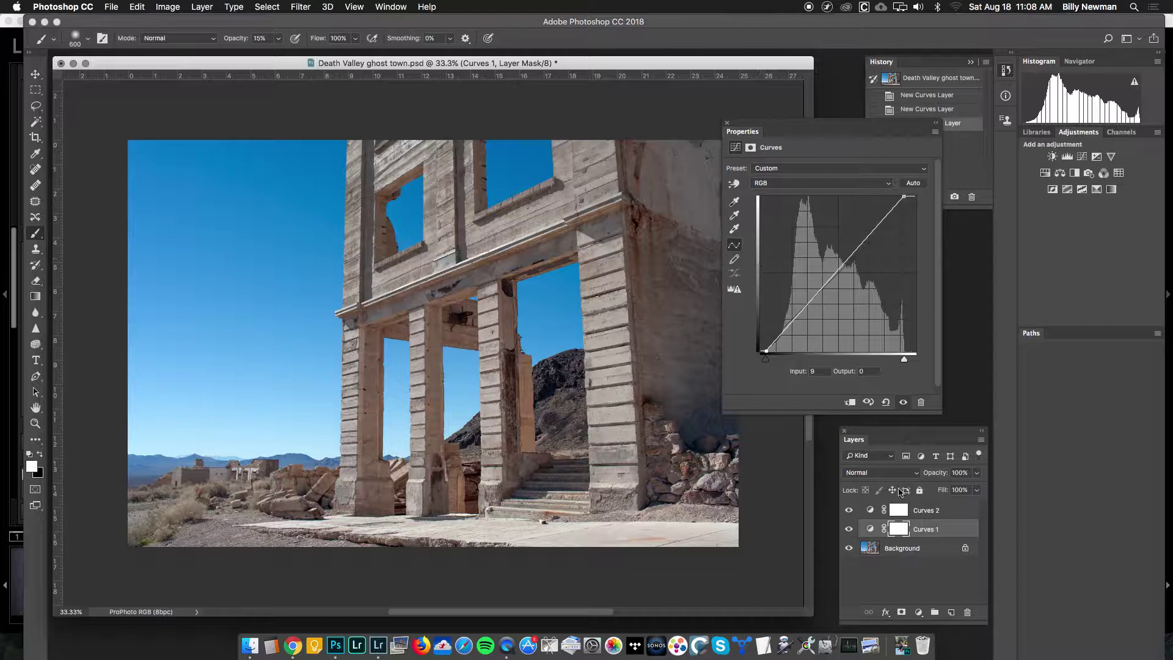
# - Pull the Curves 2 curve's midtones down to darken the photo, and invert that layer's mask to black
pyautogui.click(898, 510)
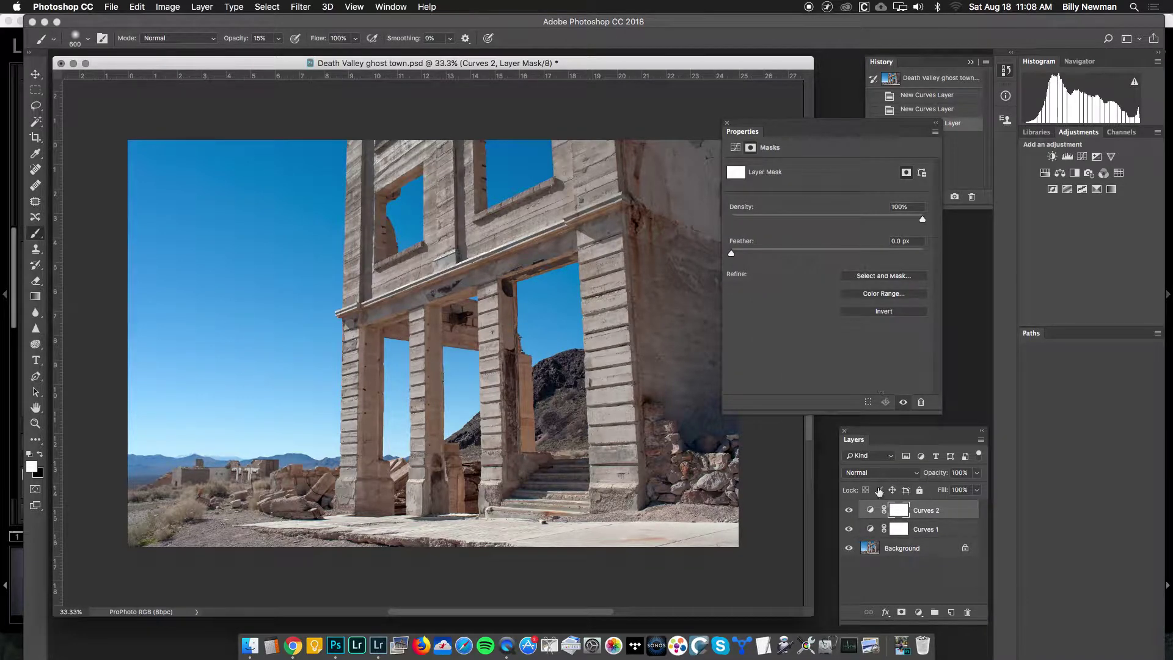
pyautogui.click(871, 511)
pyautogui.moveTo(839, 271); pyautogui.dragTo(846, 287)
pyautogui.click(901, 512)
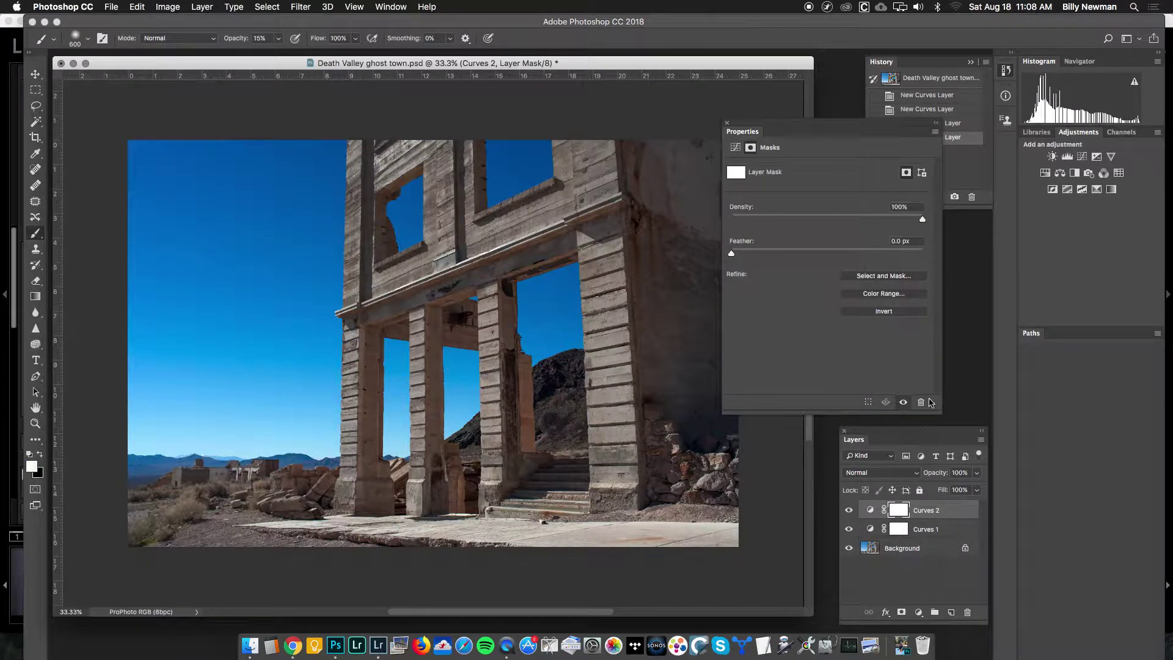
pyautogui.click(896, 312)
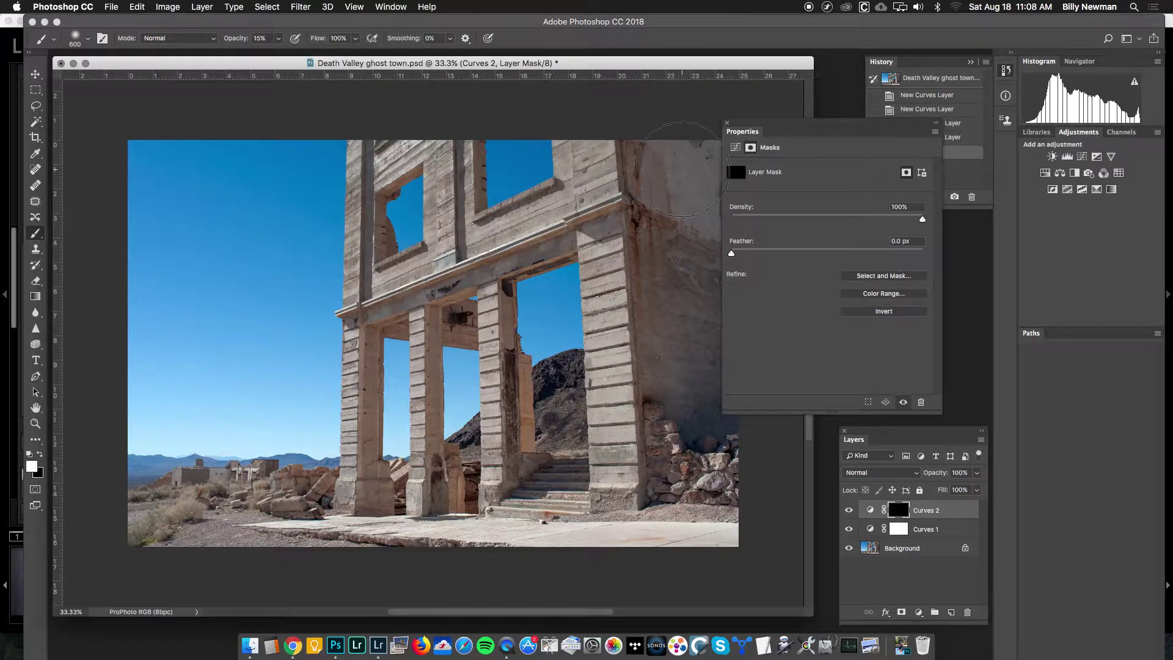
# - Move the mask properties off the photo's shaded wall and bring the History list back into view
pyautogui.moveTo(733, 126); pyautogui.dragTo(844, 124)
pyautogui.moveTo(701, 180); pyautogui.dragTo(700, 278)
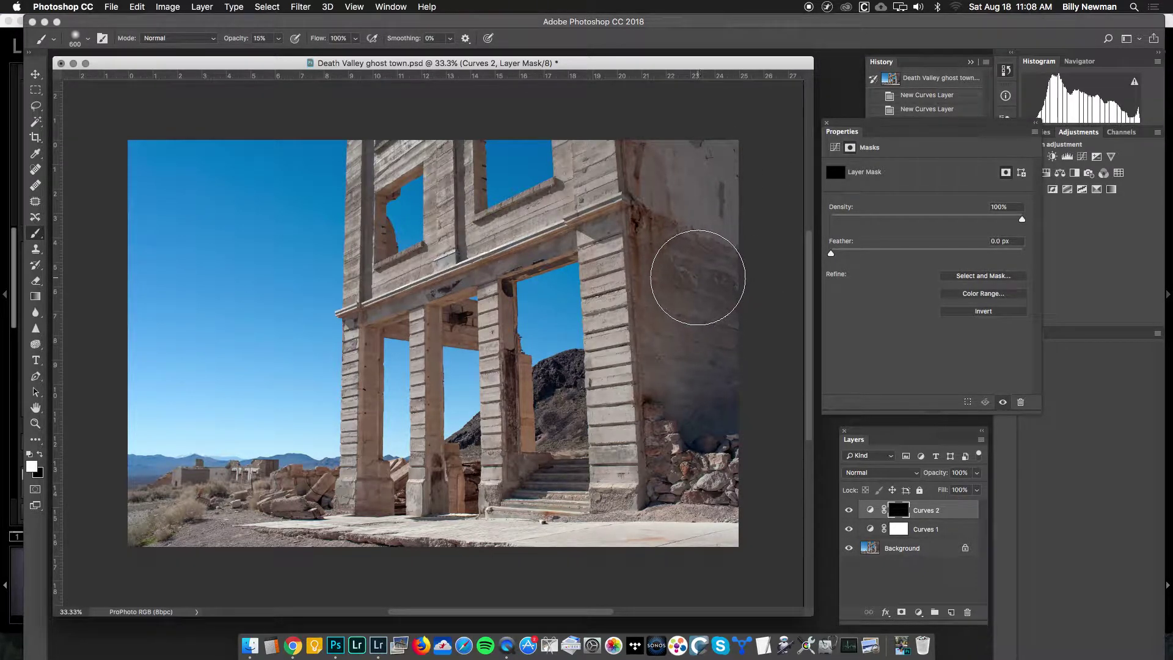
pyautogui.click(1007, 72)
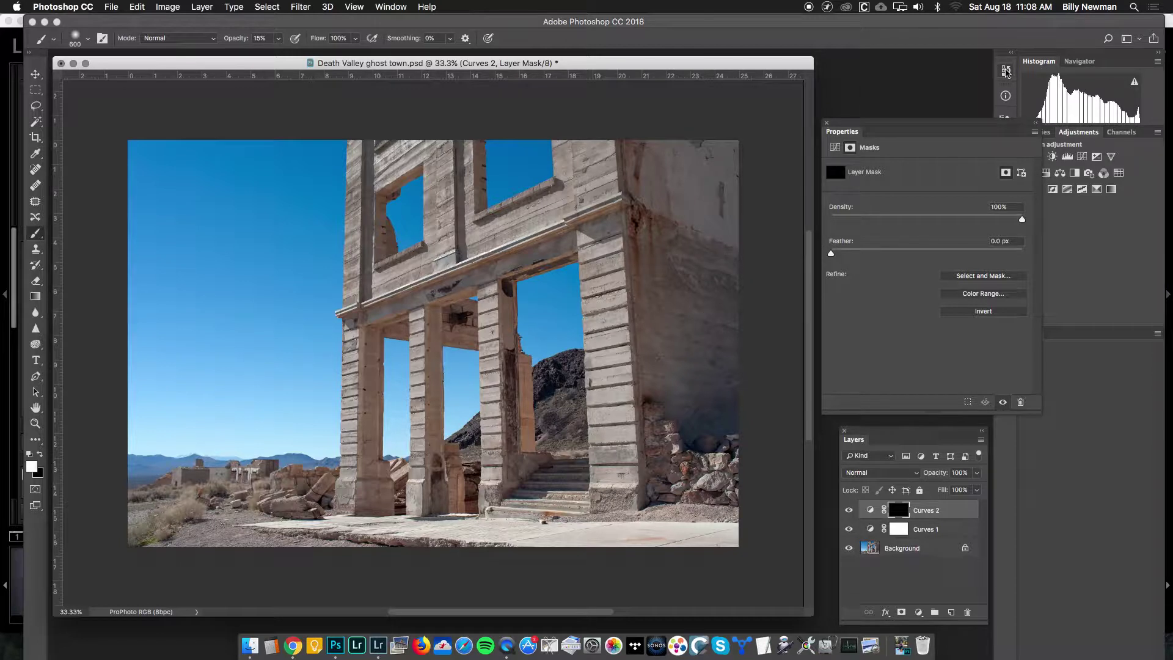
pyautogui.click(1006, 72)
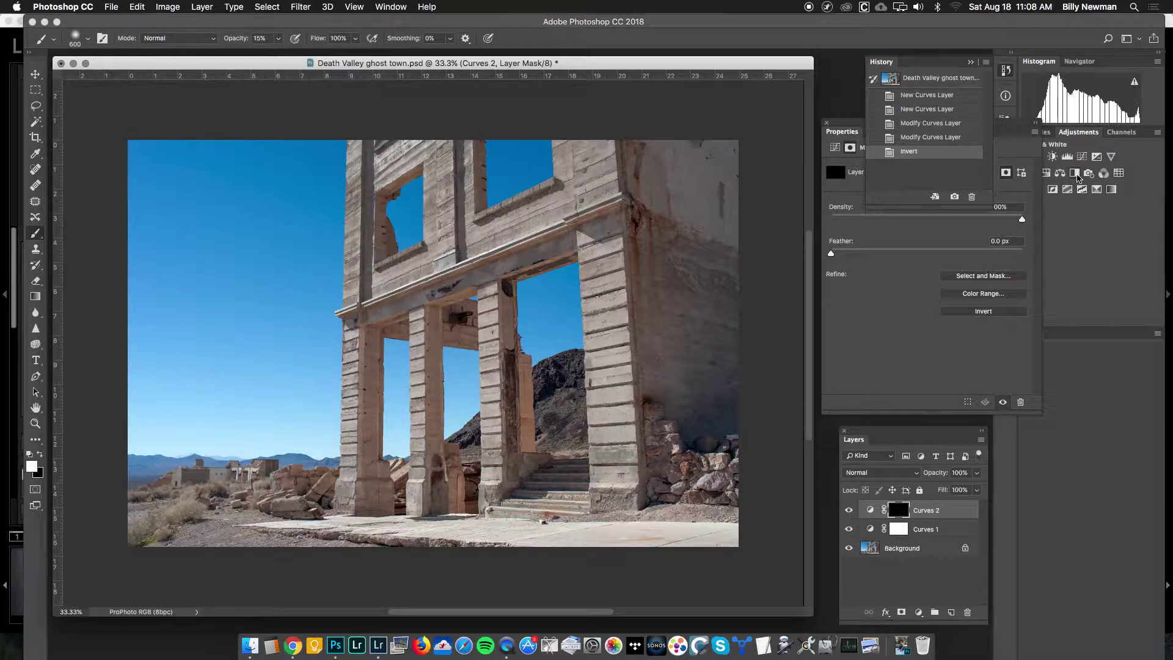
# - Add a Black & White adjustment layer above Curves 2, then delete it and undo the deletion
pyautogui.click(1076, 174)
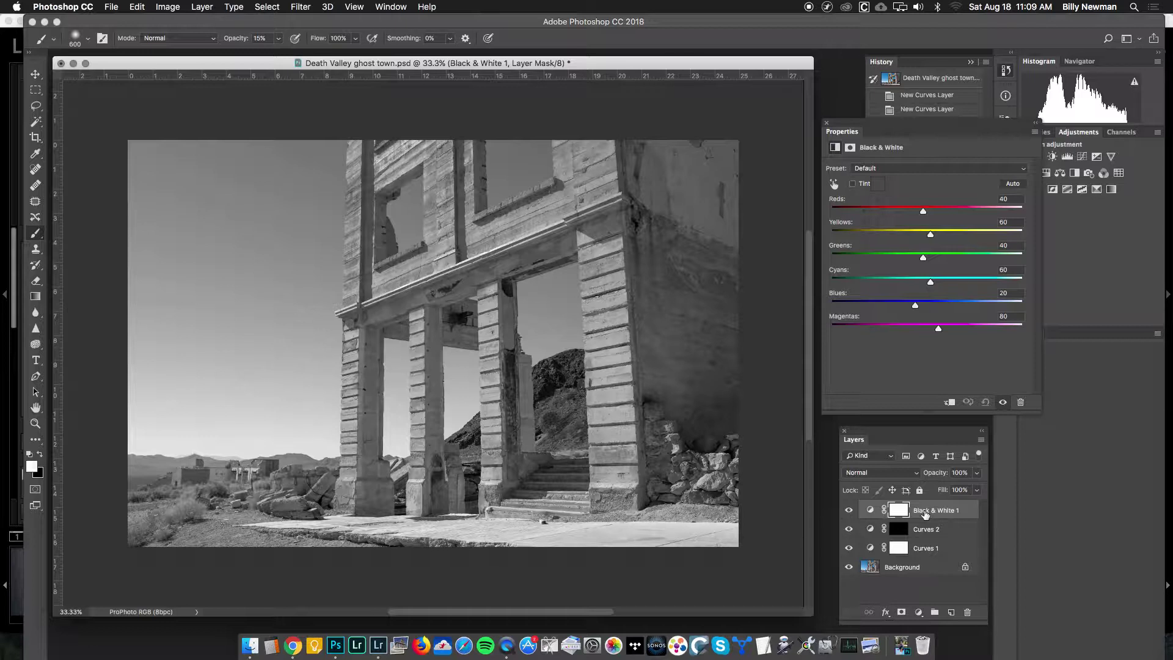
pyautogui.moveTo(926, 514)
pyautogui.mouseDown()
pyautogui.moveTo(941, 591)
pyautogui.moveTo(968, 611)
pyautogui.moveTo(942, 522)
pyautogui.moveTo(969, 612)
pyautogui.moveTo(928, 513)
pyautogui.mouseUp()
pyautogui.press('BackSpace')
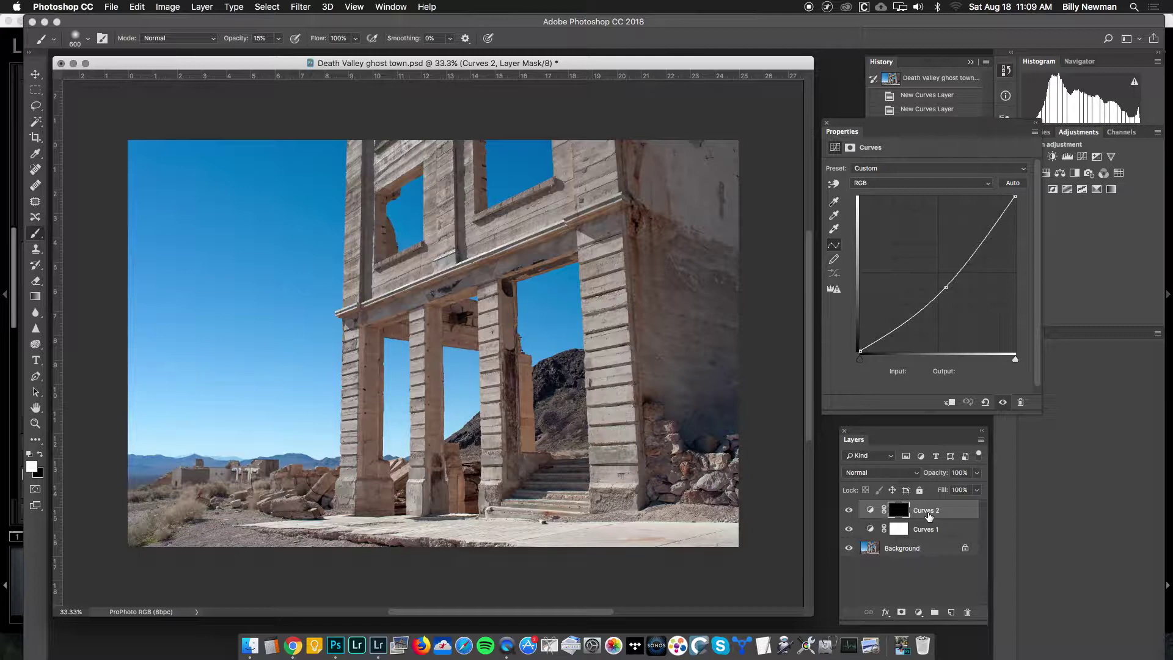
pyautogui.press('super+z')
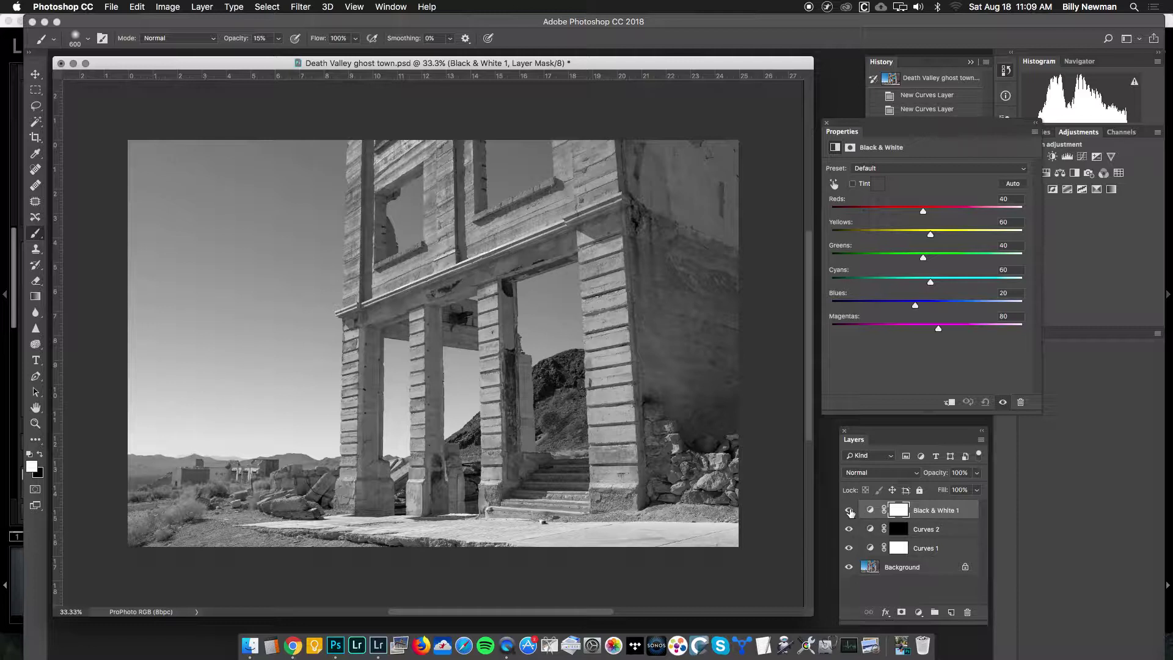
# - Compare the photo with the Black & White 1 layer off and on, leave it hidden, and show its mask properties
pyautogui.click(849, 511)
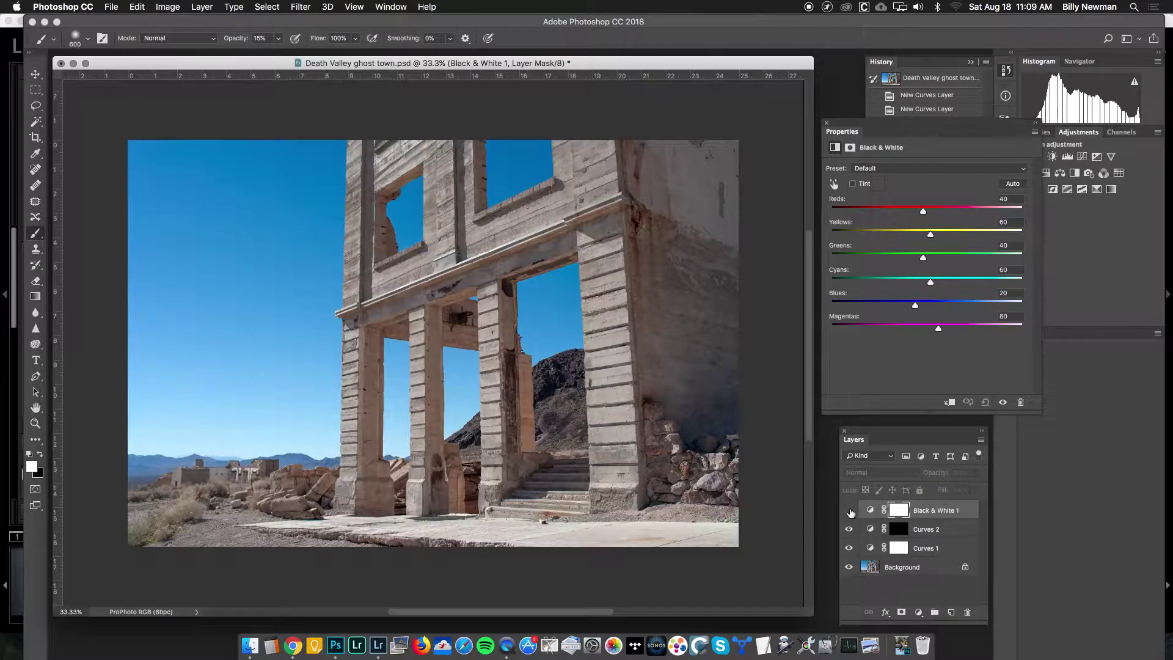
pyautogui.click(849, 511)
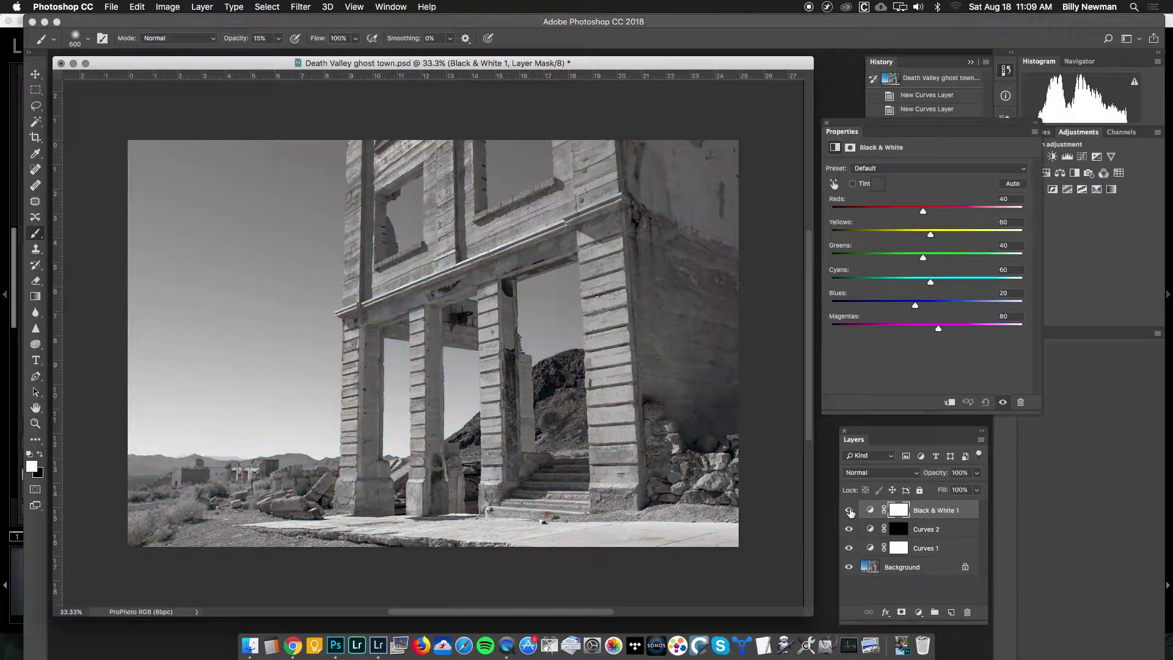
pyautogui.click(849, 511)
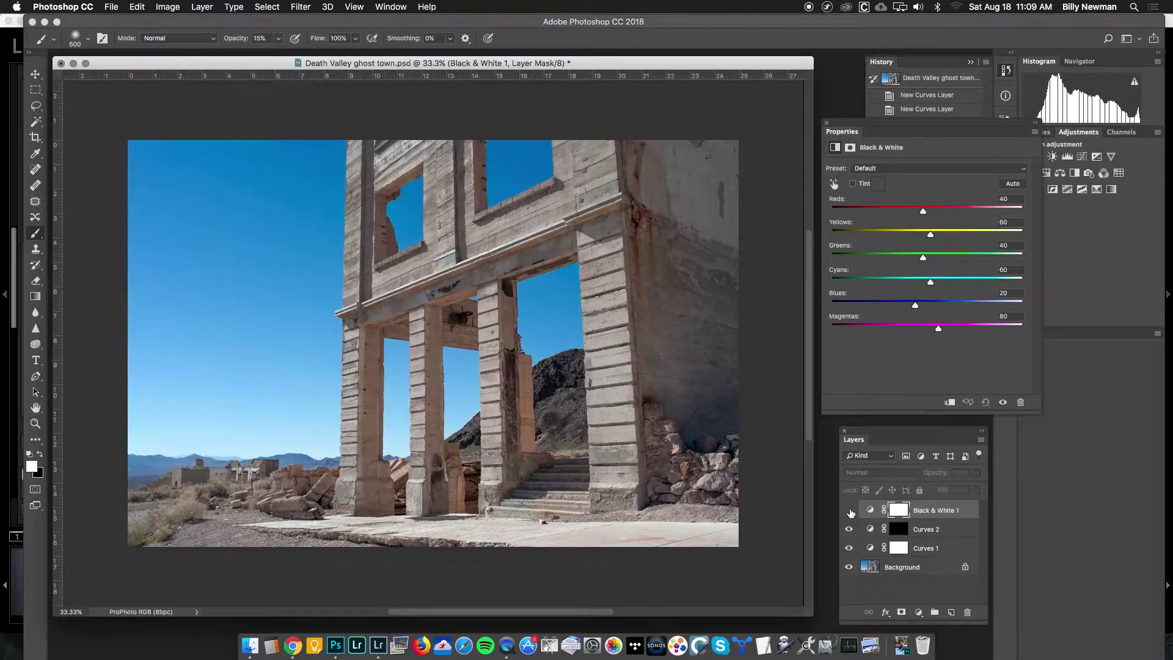
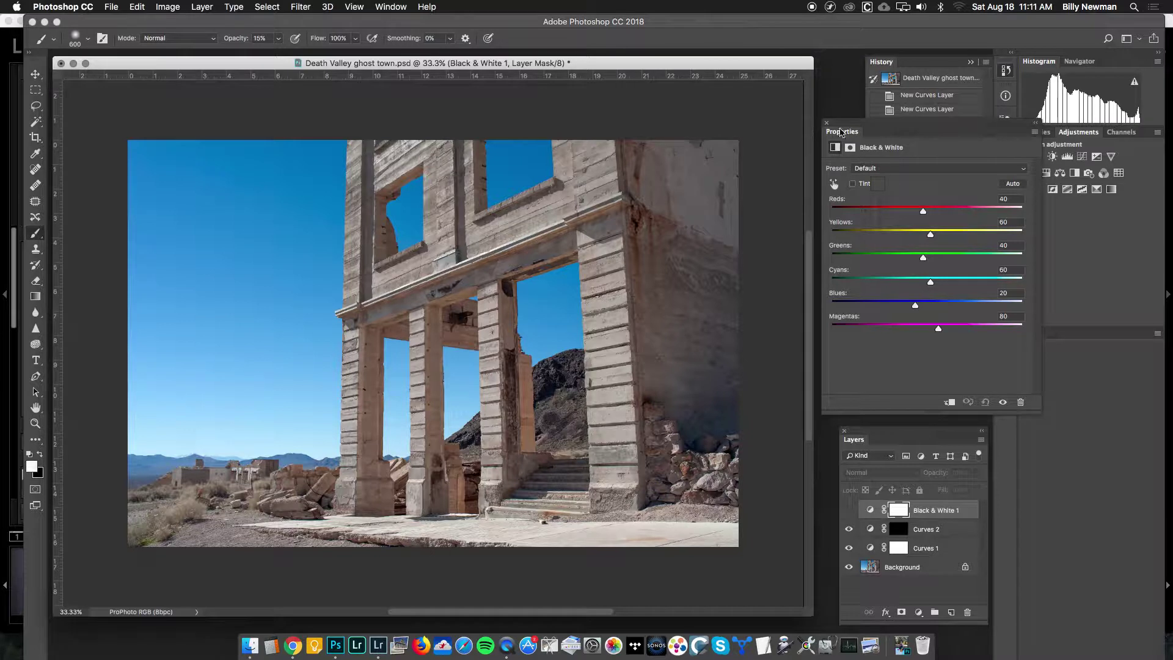
pyautogui.click(851, 148)
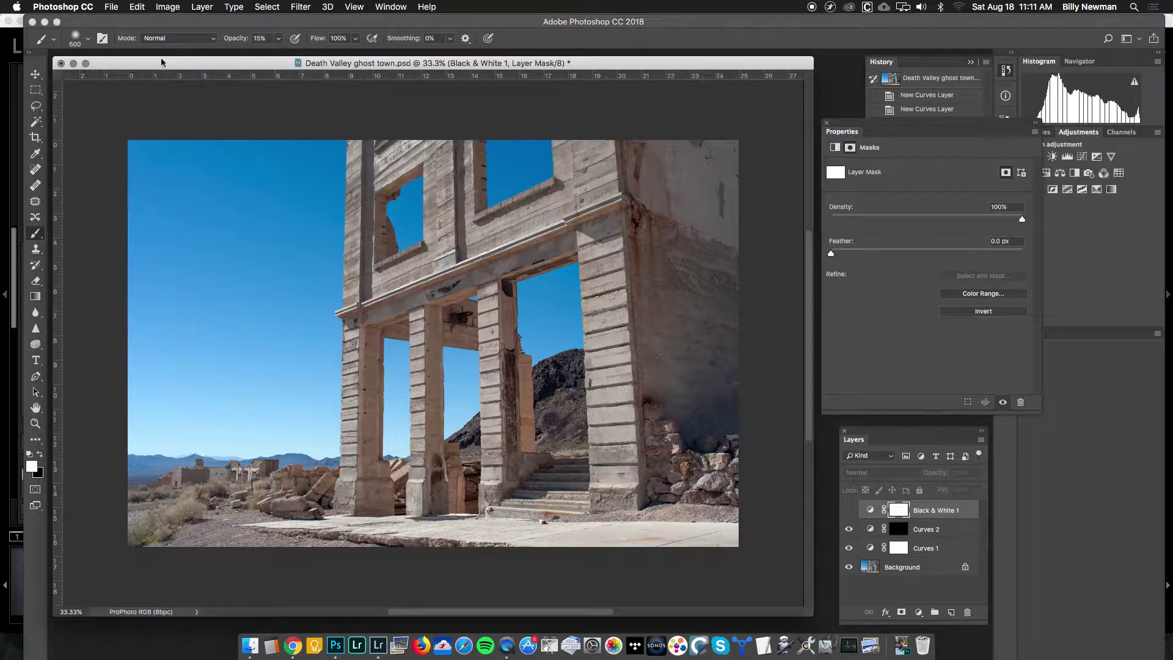
# - Open Yoga.psd from the PS class folder, enlarge its window and narrow the document properties
pyautogui.click(113, 7)
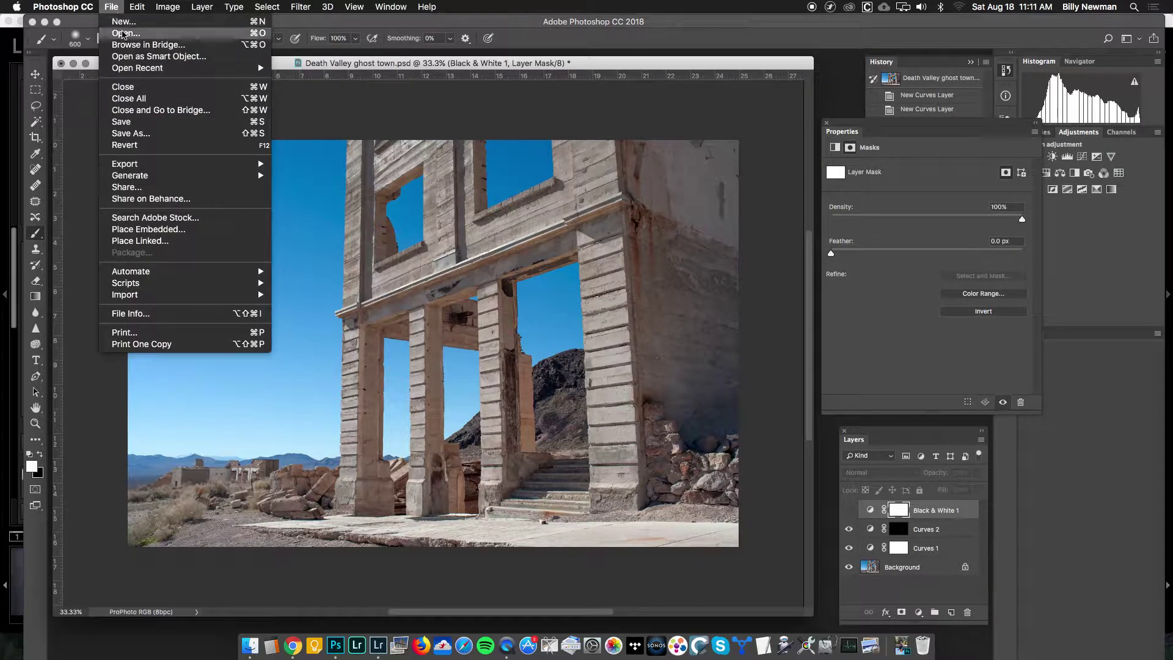
pyautogui.click(124, 34)
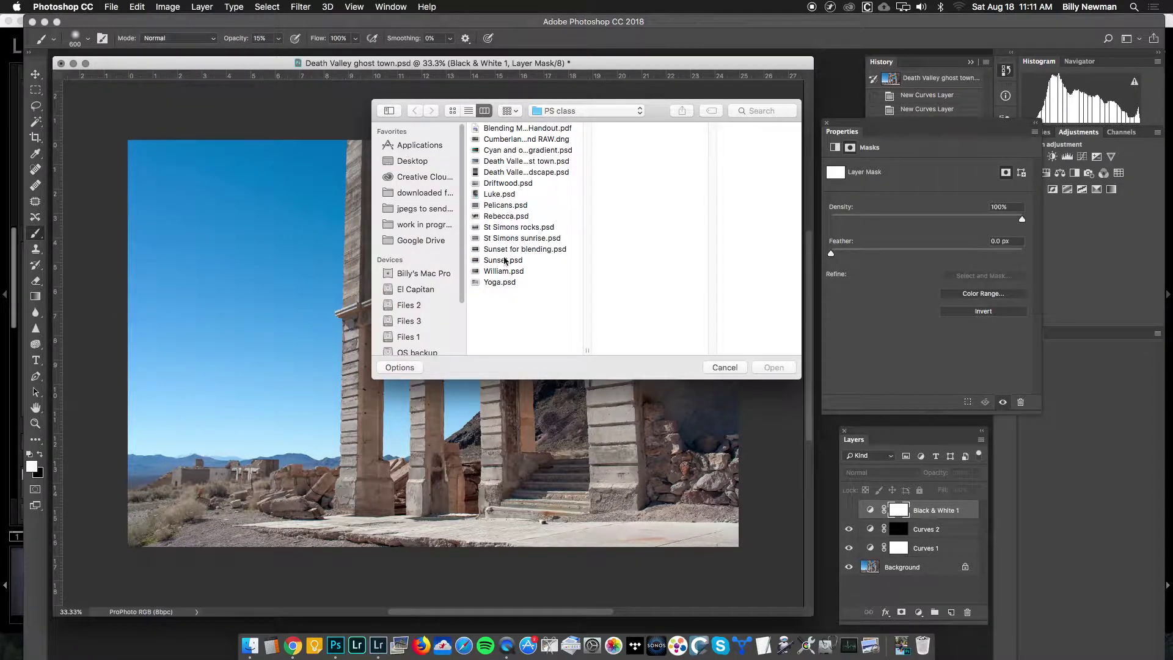
pyautogui.click(506, 282)
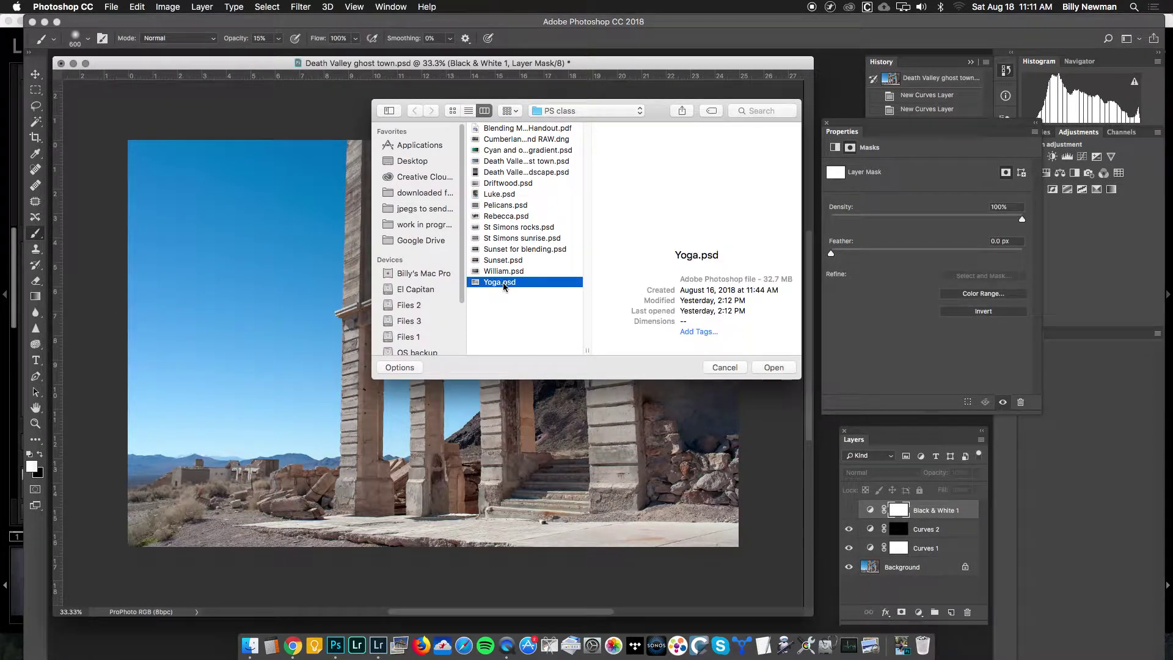
pyautogui.click(774, 367)
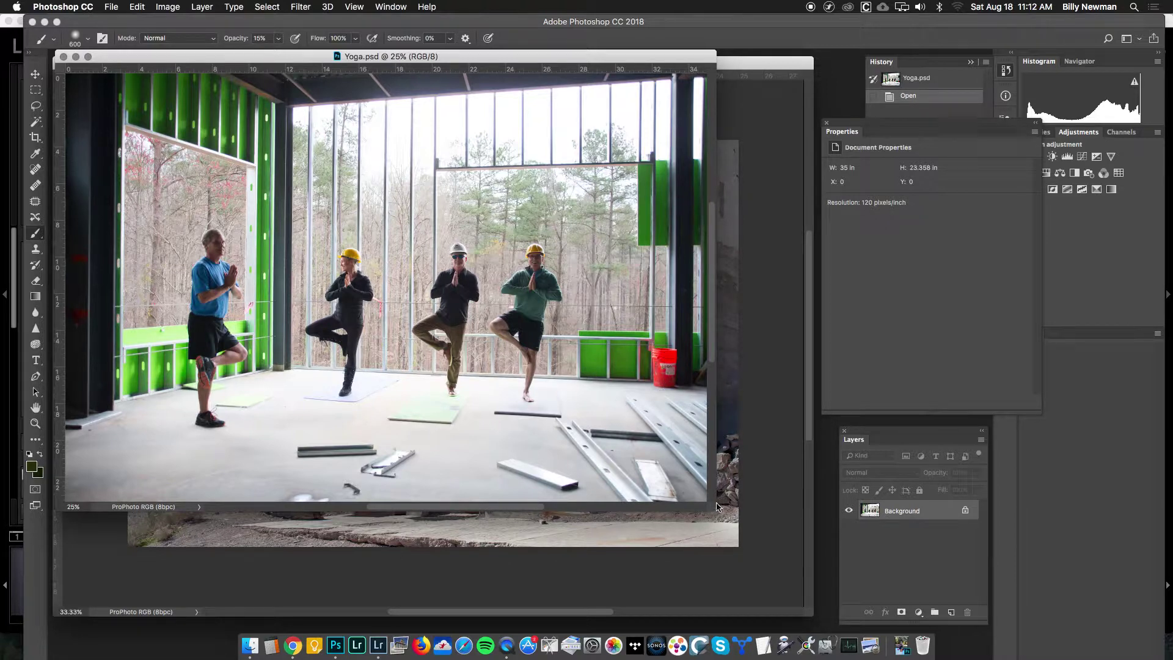
pyautogui.moveTo(712, 508); pyautogui.dragTo(795, 588)
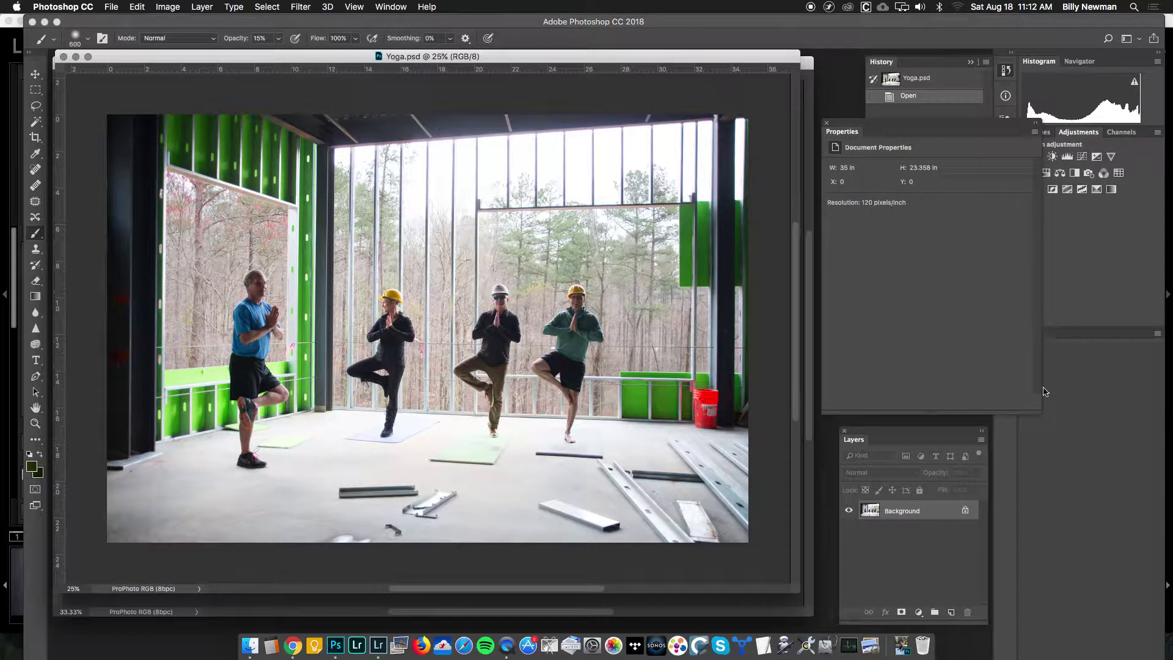
pyautogui.moveTo(1038, 411); pyautogui.dragTo(983, 407)
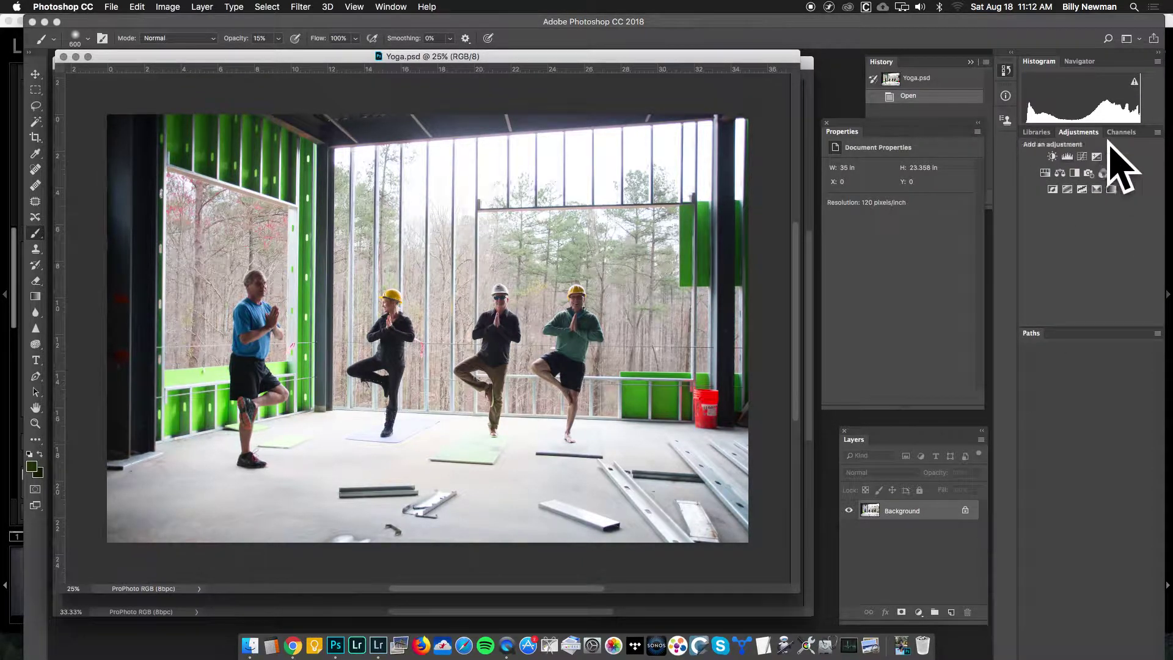
# - Add a Curves adjustment layer to the yoga photo and brighten its midtones with a point at input 114, output 169
pyautogui.click(1082, 157)
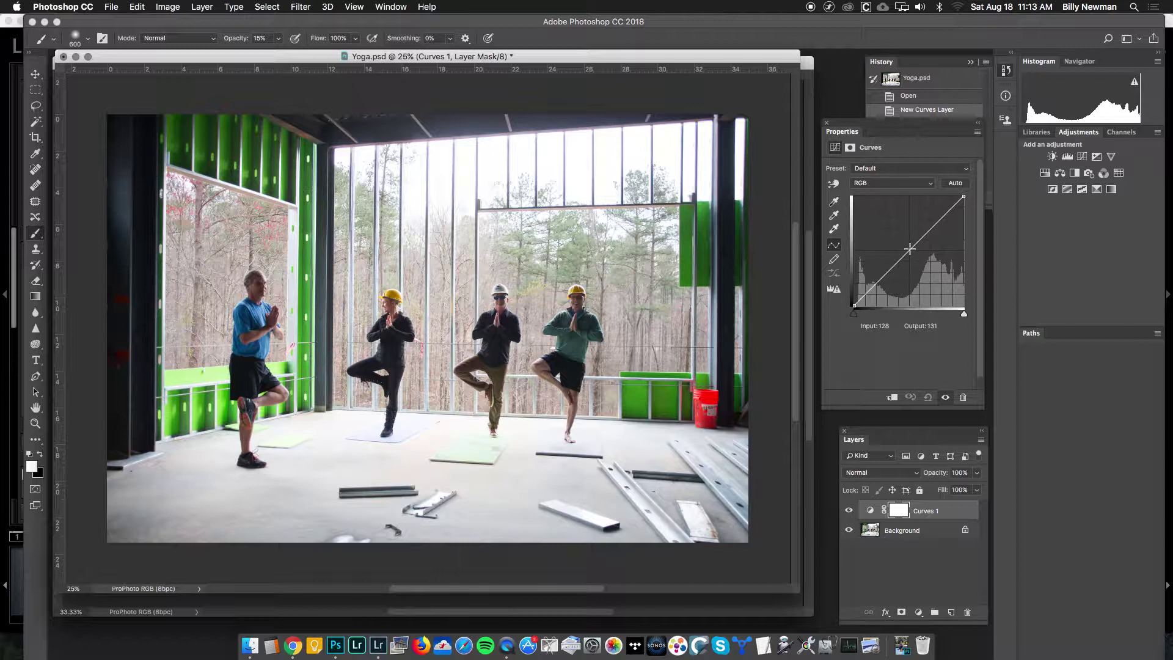
pyautogui.moveTo(910, 248); pyautogui.dragTo(907, 234)
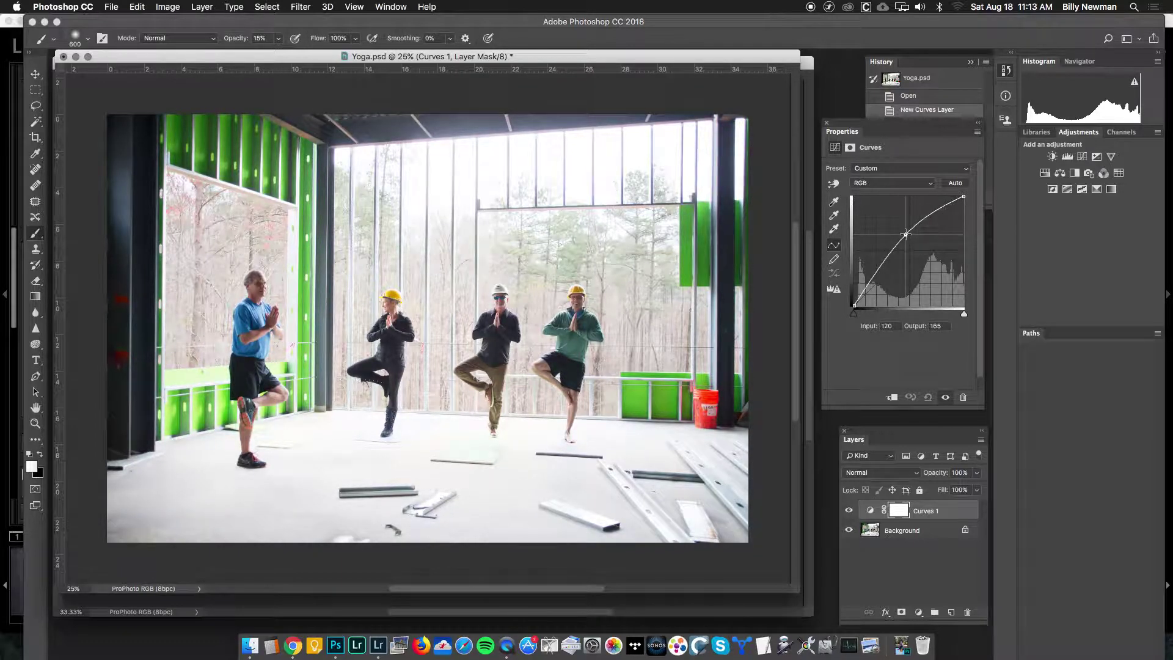
pyautogui.moveTo(906, 234); pyautogui.dragTo(906, 233)
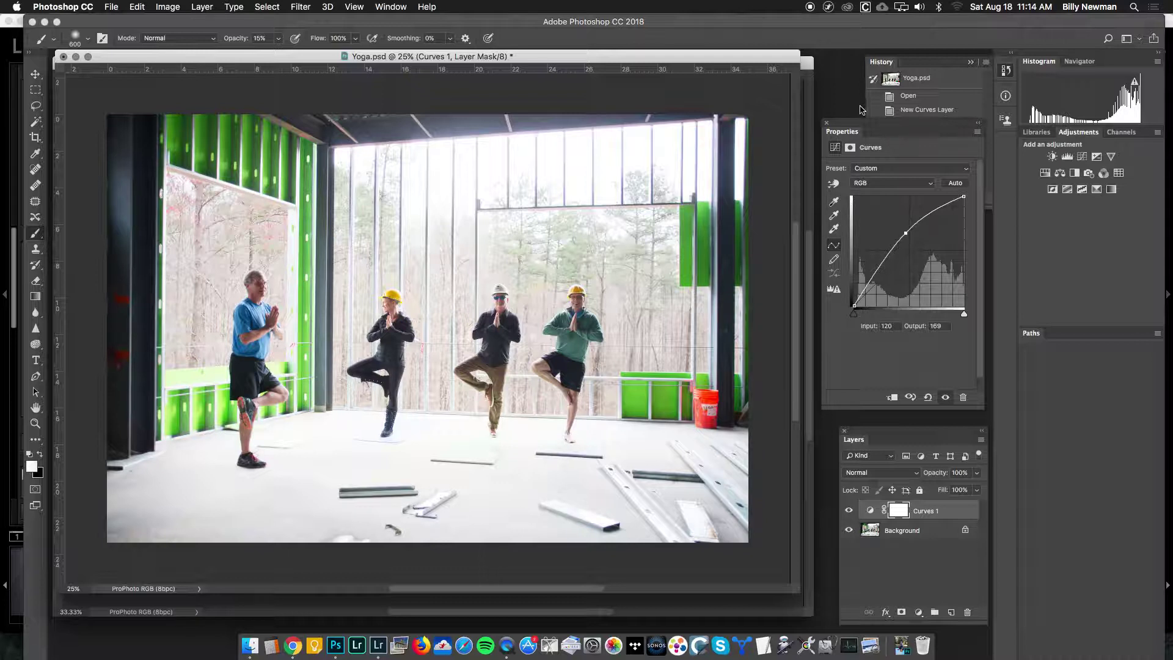
pyautogui.moveTo(906, 233)
pyautogui.mouseDown()
pyautogui.moveTo(900, 225)
pyautogui.moveTo(903, 236)
pyautogui.mouseUp()
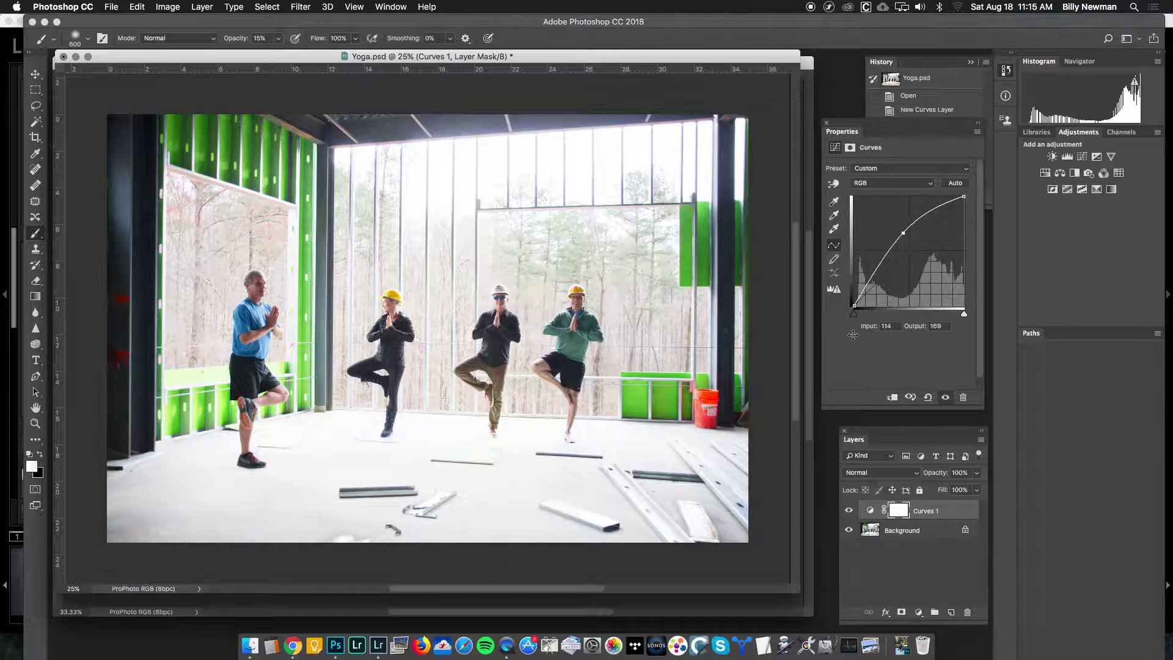
# - Invert the Curves 1 mask to black and keep the soft round brush at 0% hardness
pyautogui.click(899, 511)
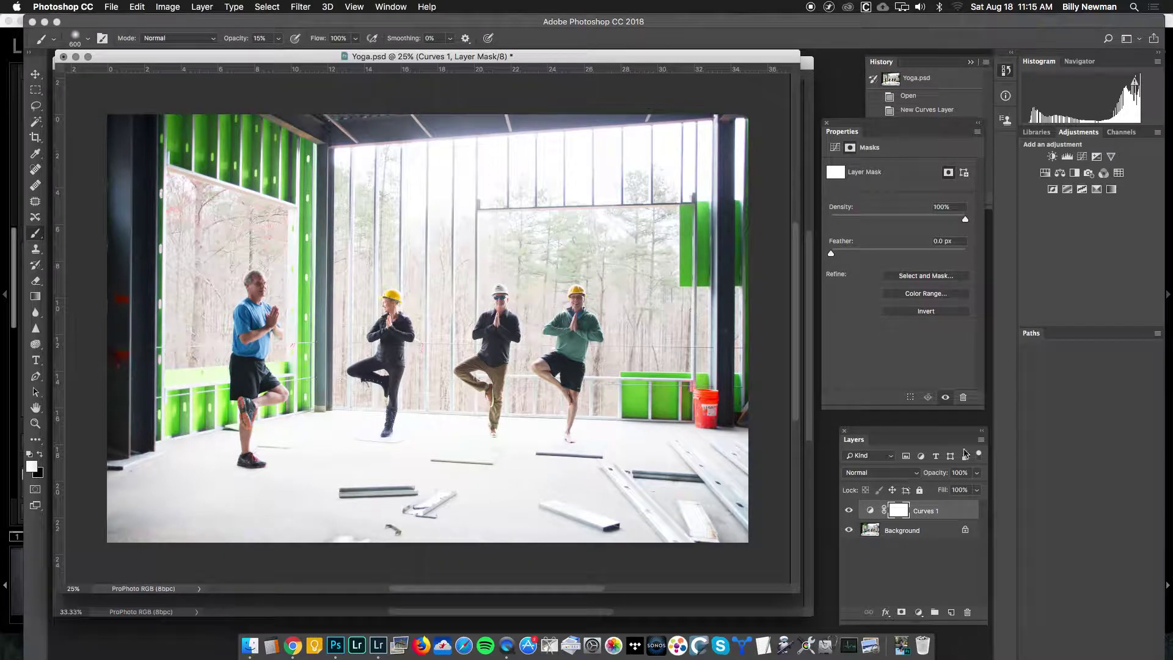
pyautogui.click(927, 312)
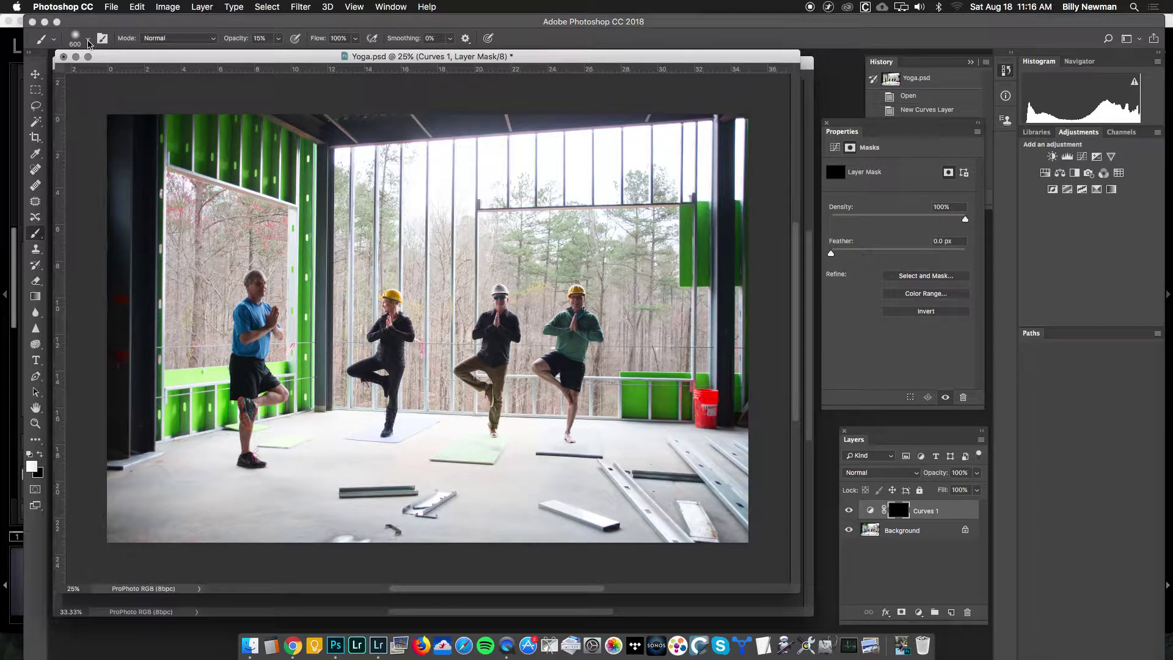
pyautogui.click(89, 41)
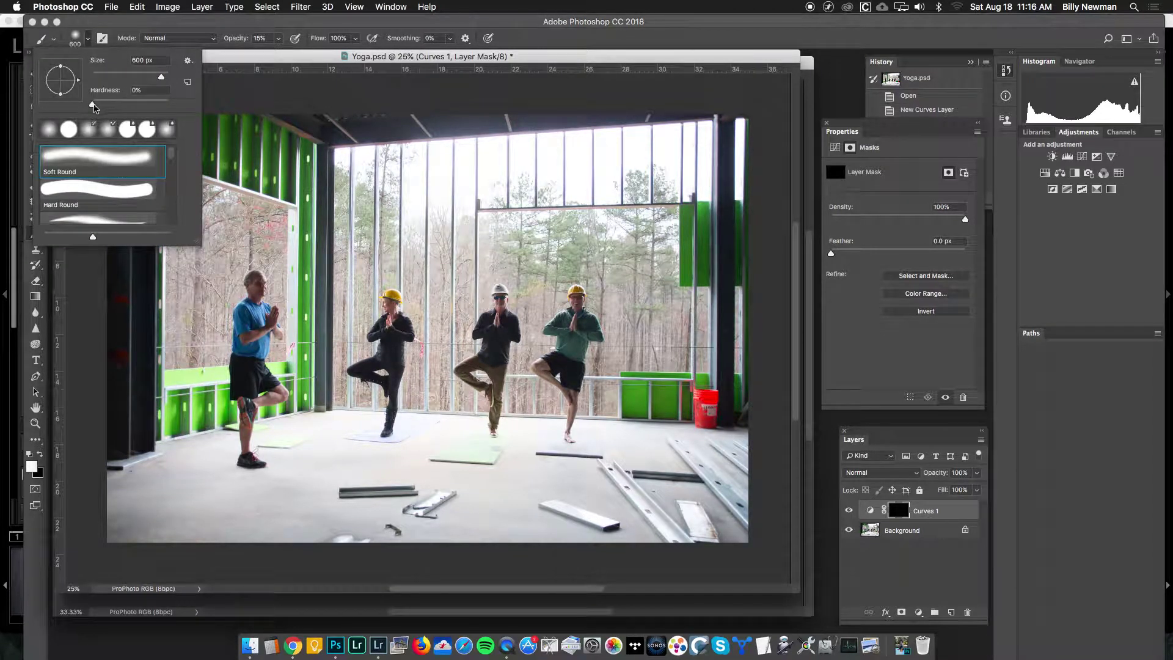
pyautogui.click(92, 105)
pyautogui.press('Return')
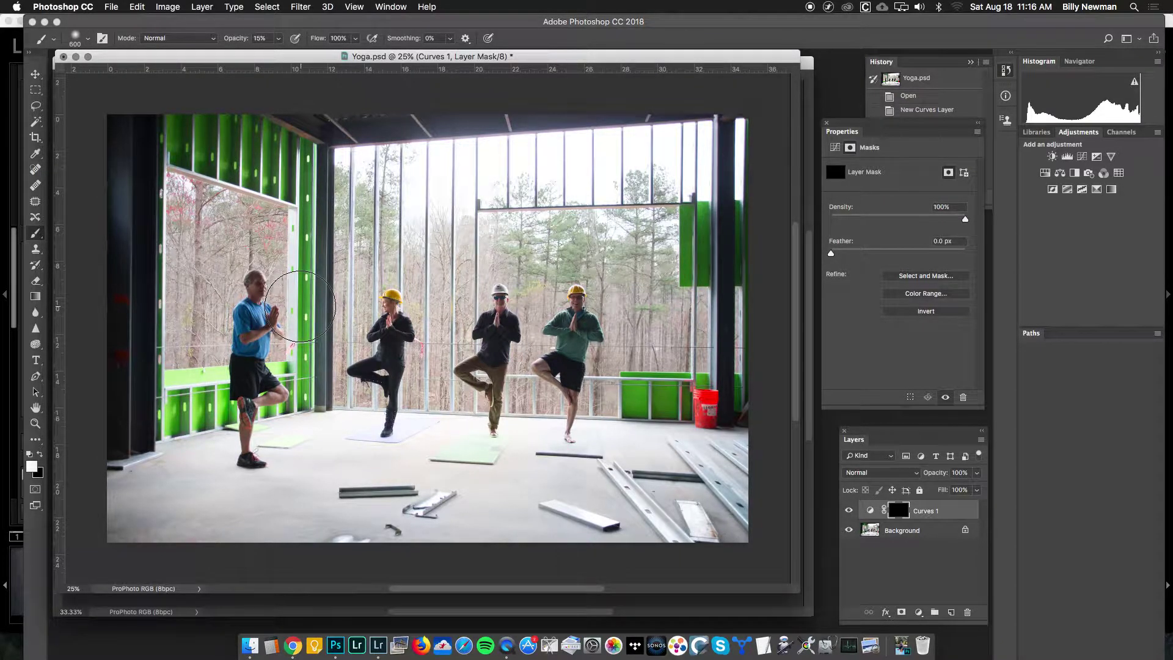
# - Reduce the brush size to 175 px and raise its opacity to 23%
pyautogui.press('[')
pyautogui.press('[')
pyautogui.press('[')
pyautogui.press('[')
pyautogui.press('[')
pyautogui.press('[')
pyautogui.moveTo(280, 41); pyautogui.dragTo(284, 55)
pyautogui.press('super+i')
# - Paint white on the Curves 1 mask over the bodies of the four people in yoga poses to brighten them
pyautogui.moveTo(253, 357)
pyautogui.mouseDown()
pyautogui.moveTo(270, 396)
pyautogui.moveTo(248, 402)
pyautogui.moveTo(256, 447)
pyautogui.mouseUp()
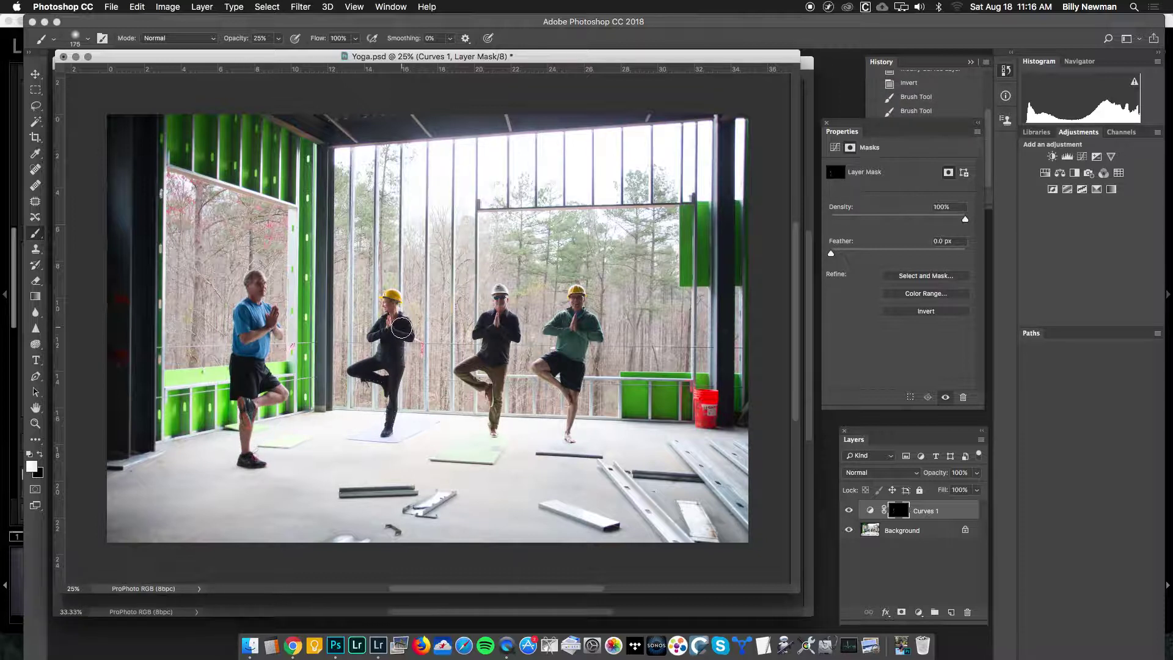
pyautogui.moveTo(401, 330); pyautogui.dragTo(399, 368)
pyautogui.moveTo(392, 307)
pyautogui.mouseDown()
pyautogui.moveTo(383, 363)
pyautogui.moveTo(370, 371)
pyautogui.mouseUp()
pyautogui.moveTo(505, 319)
pyautogui.mouseDown()
pyautogui.moveTo(495, 361)
pyautogui.moveTo(494, 324)
pyautogui.moveTo(471, 364)
pyautogui.moveTo(479, 372)
pyautogui.mouseUp()
pyautogui.moveTo(573, 317)
pyautogui.mouseDown()
pyautogui.moveTo(575, 391)
pyautogui.moveTo(546, 369)
pyautogui.mouseUp()
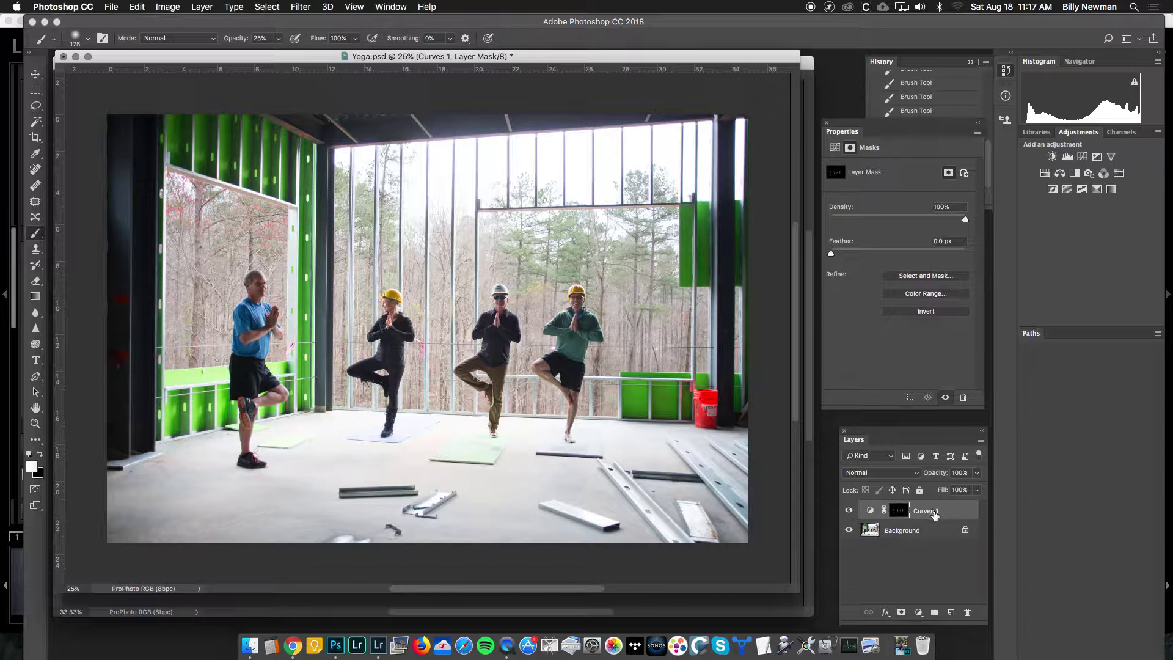
# - Hide the Curves 1 layer and lasso an oval area over the trees and wall studs above the second person
pyautogui.click(849, 513)
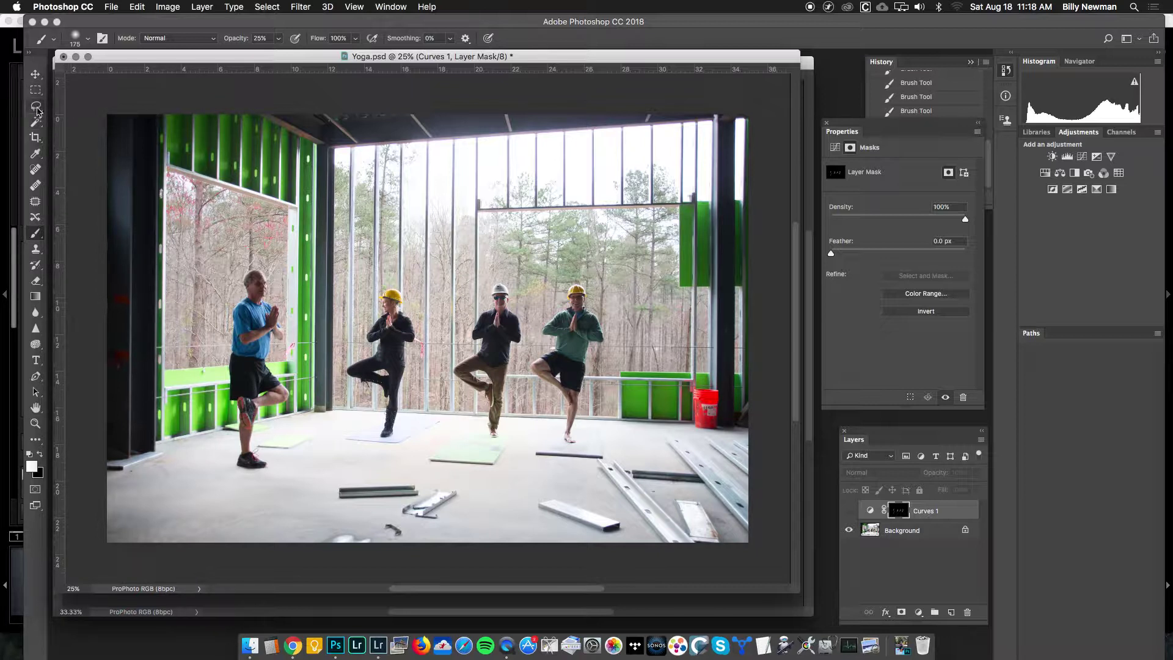
pyautogui.click(37, 107)
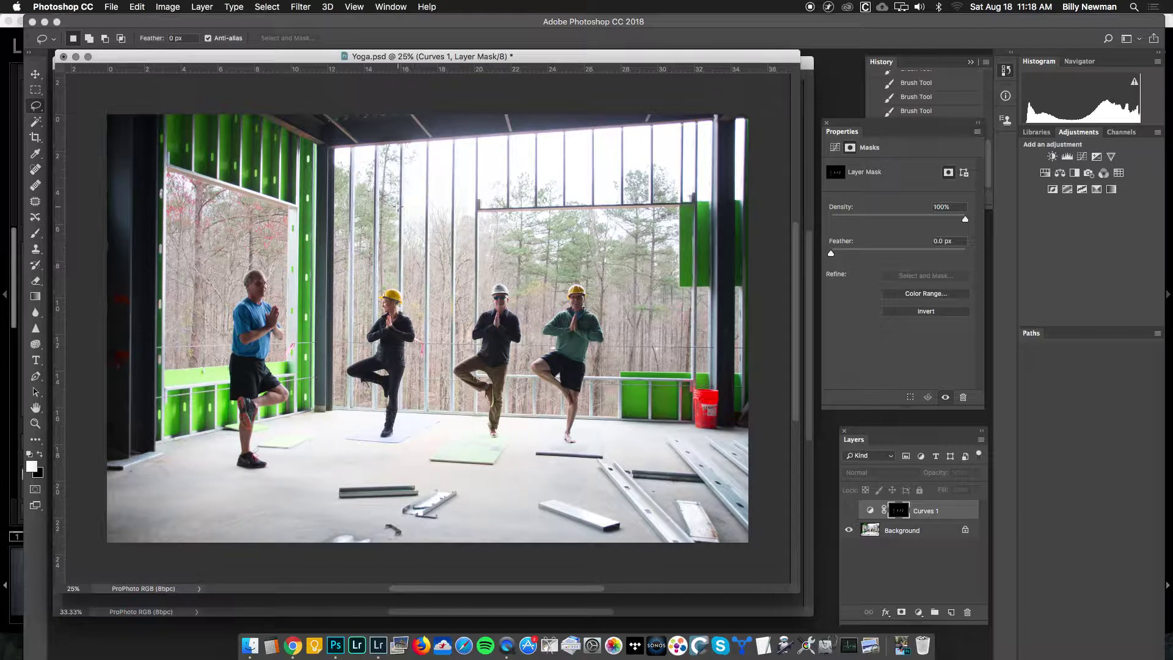
pyautogui.moveTo(391, 192)
pyautogui.mouseDown()
pyautogui.moveTo(317, 206)
pyautogui.moveTo(335, 262)
pyautogui.moveTo(436, 256)
pyautogui.moveTo(456, 194)
pyautogui.moveTo(379, 176)
pyautogui.moveTo(351, 205)
pyautogui.mouseUp()
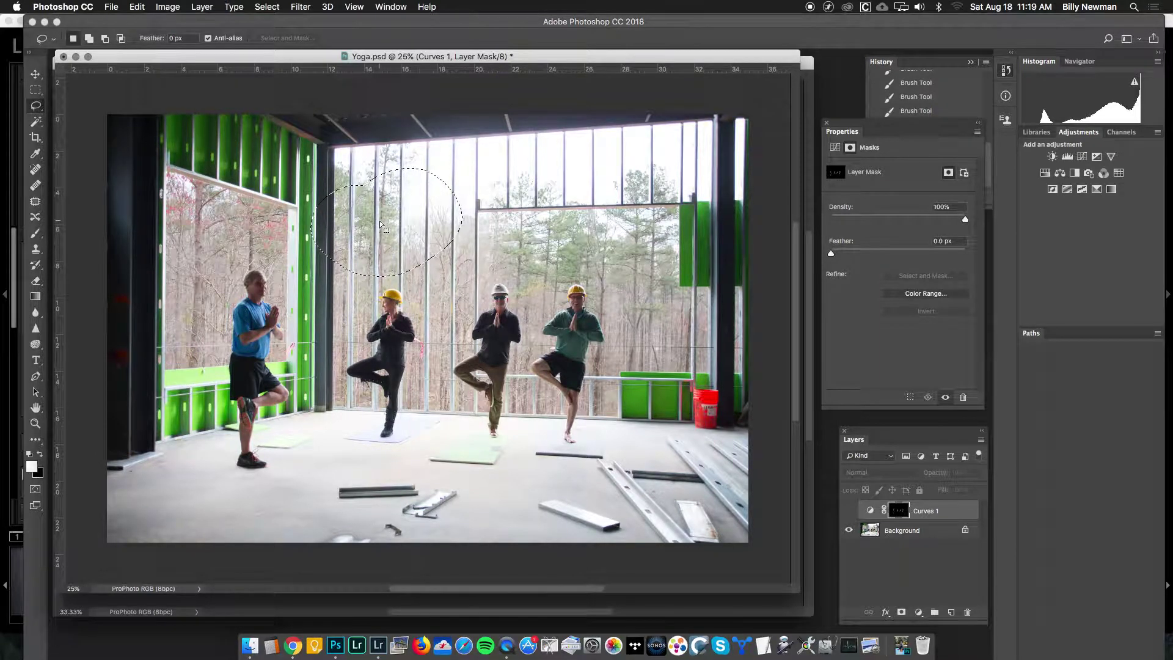
# - Add a Curves adjustment layer masked to the lassoed oval, and hide that layer
pyautogui.click(1082, 157)
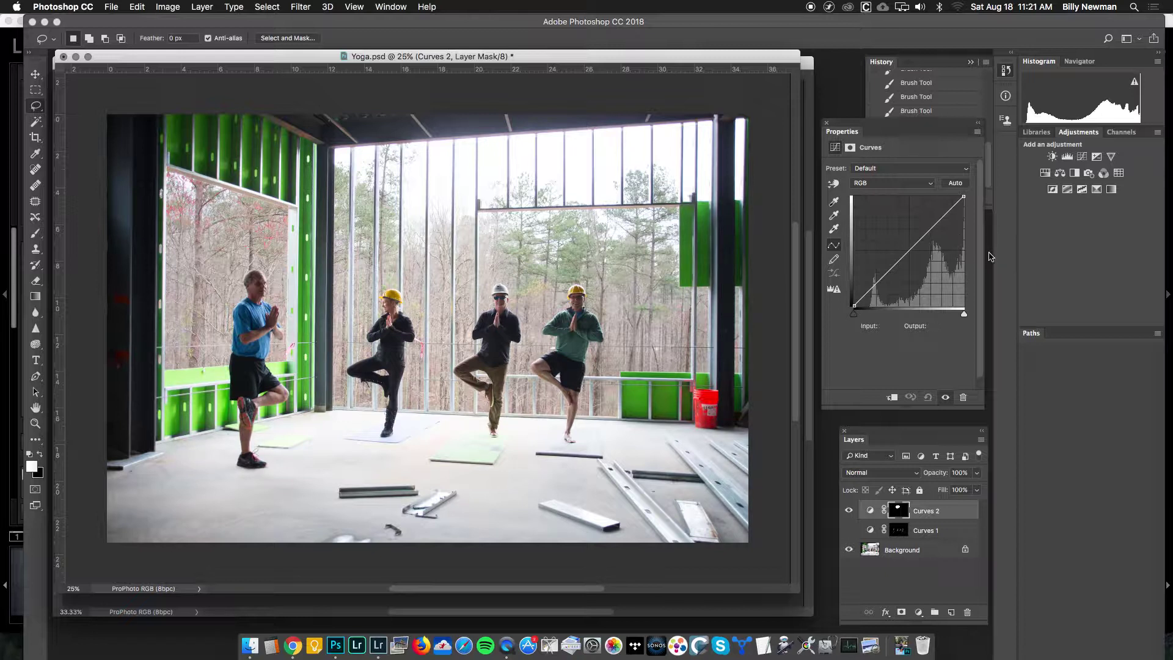
pyautogui.click(849, 513)
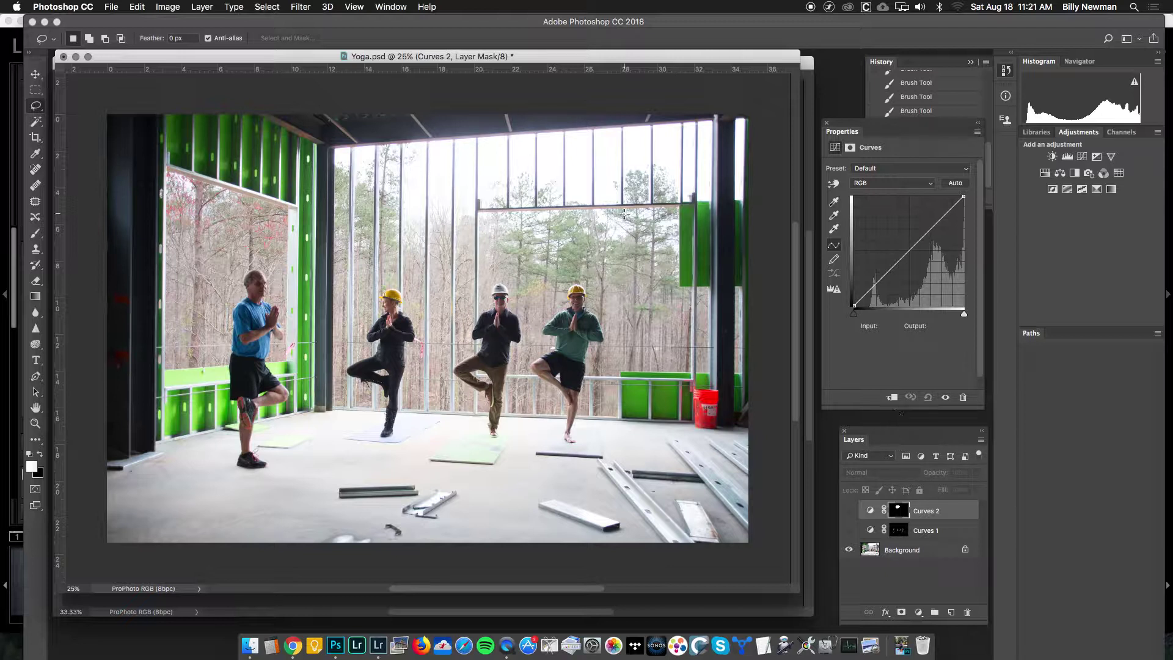
pyautogui.moveTo(550, 60); pyautogui.dragTo(557, 68)
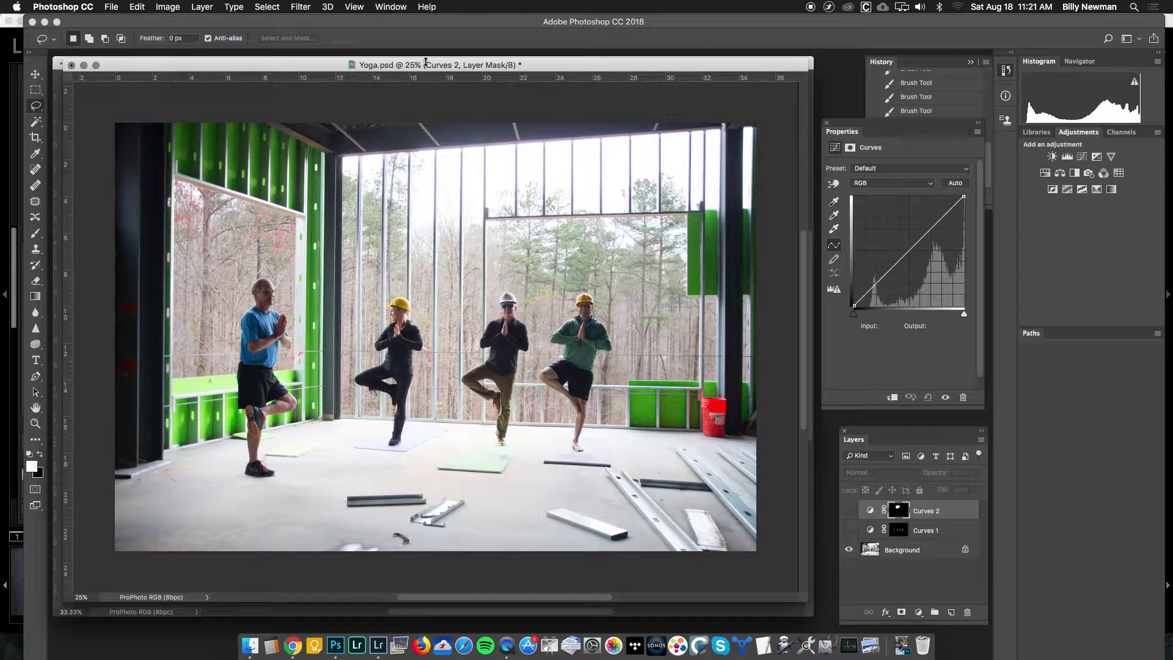
# - Open Color Range on the Curves 2 mask and review its color and tone presets, keeping Sampled Colors
pyautogui.click(267, 7)
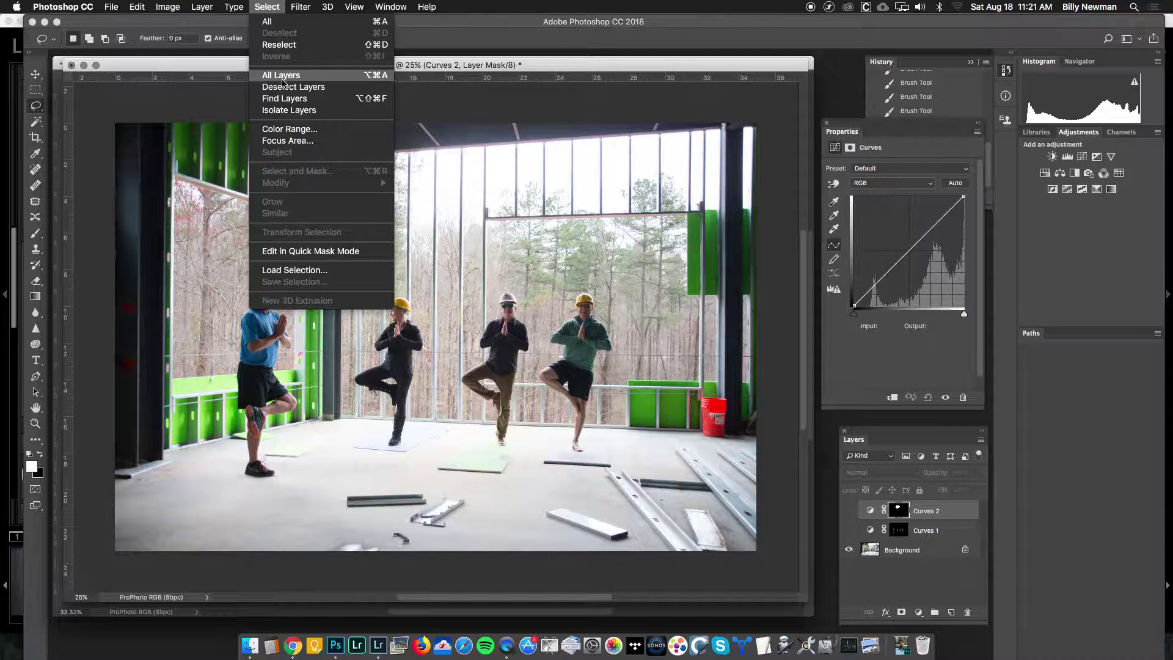
pyautogui.click(304, 132)
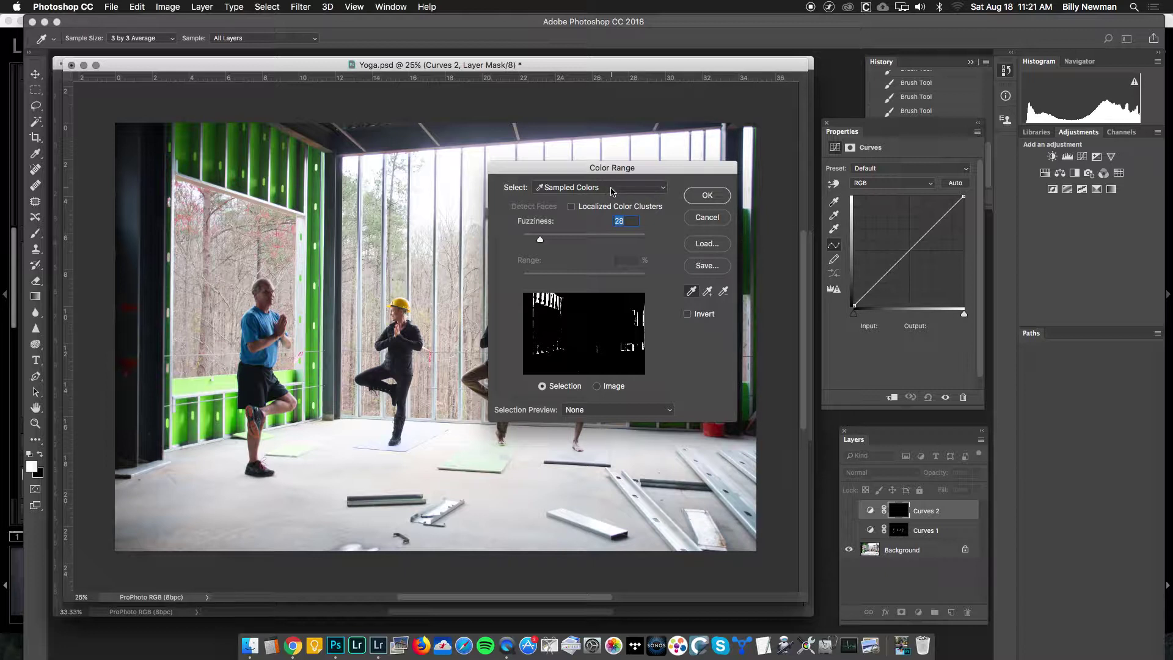
pyautogui.click(611, 192)
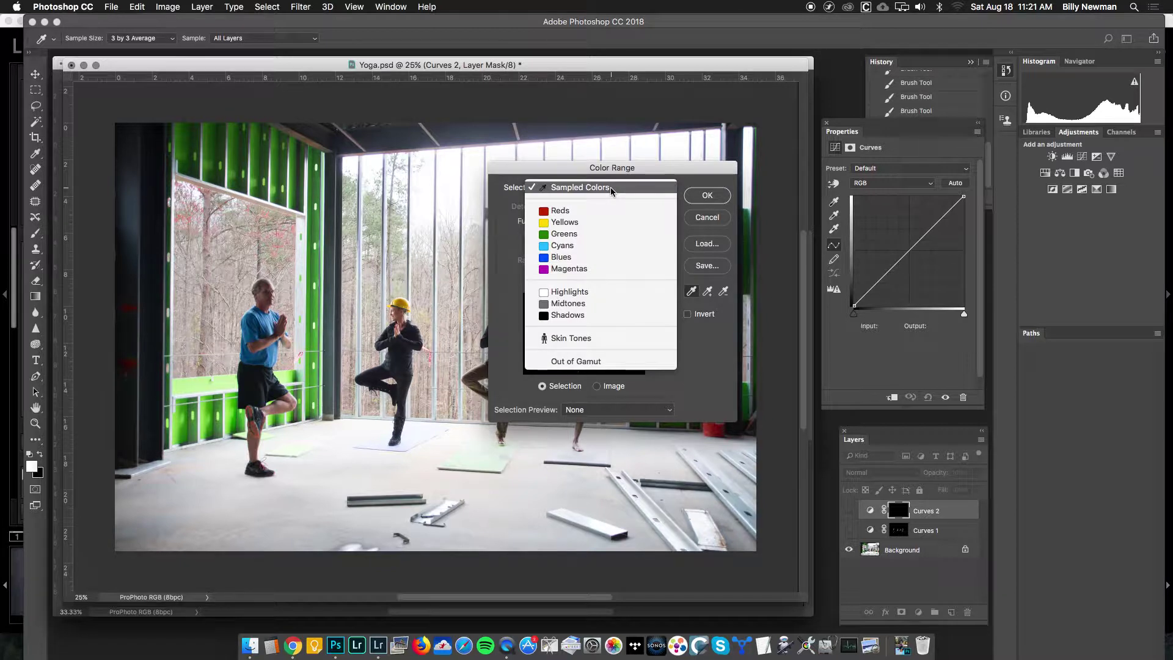
pyautogui.click(611, 187)
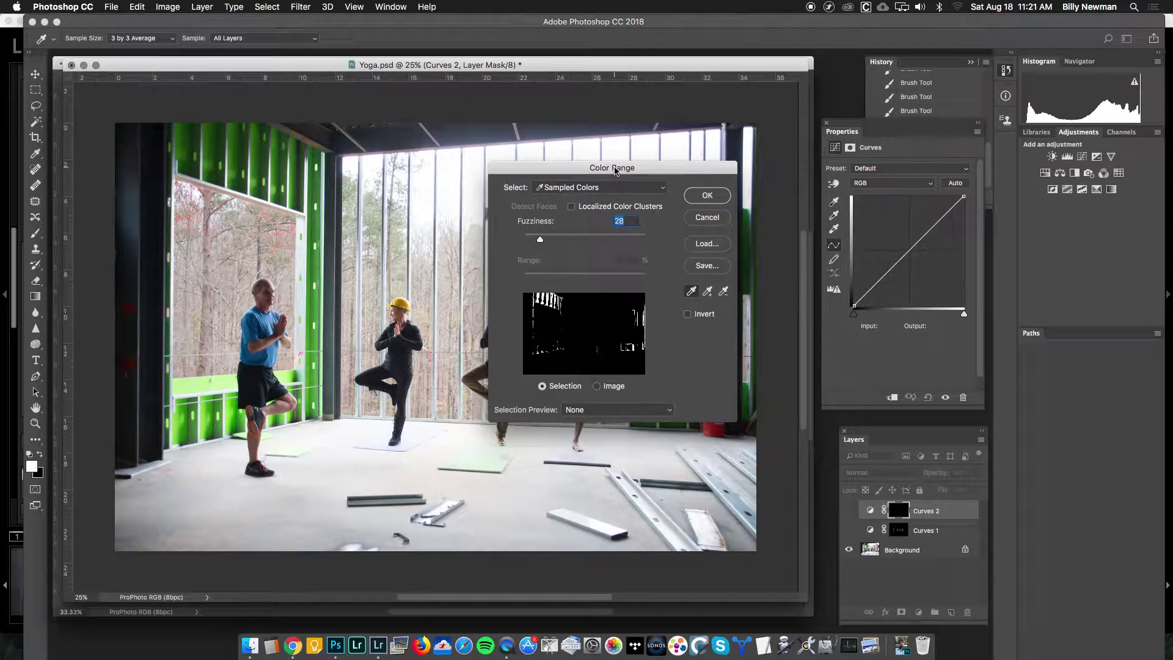
pyautogui.moveTo(615, 171); pyautogui.dragTo(565, 163)
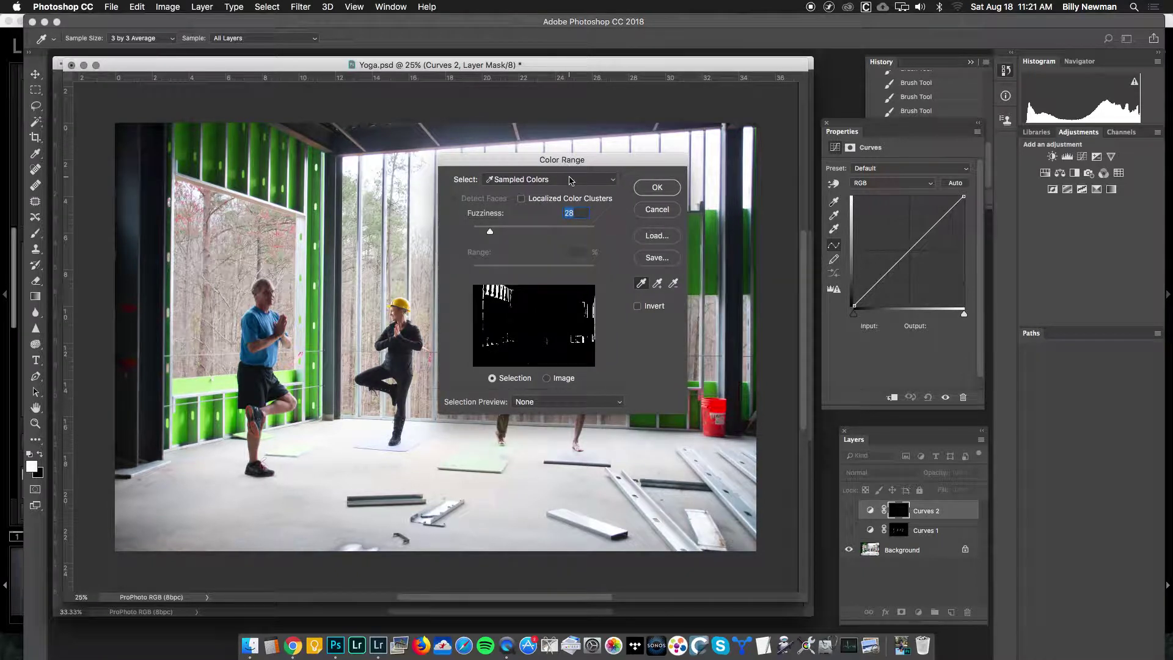
pyautogui.click(571, 179)
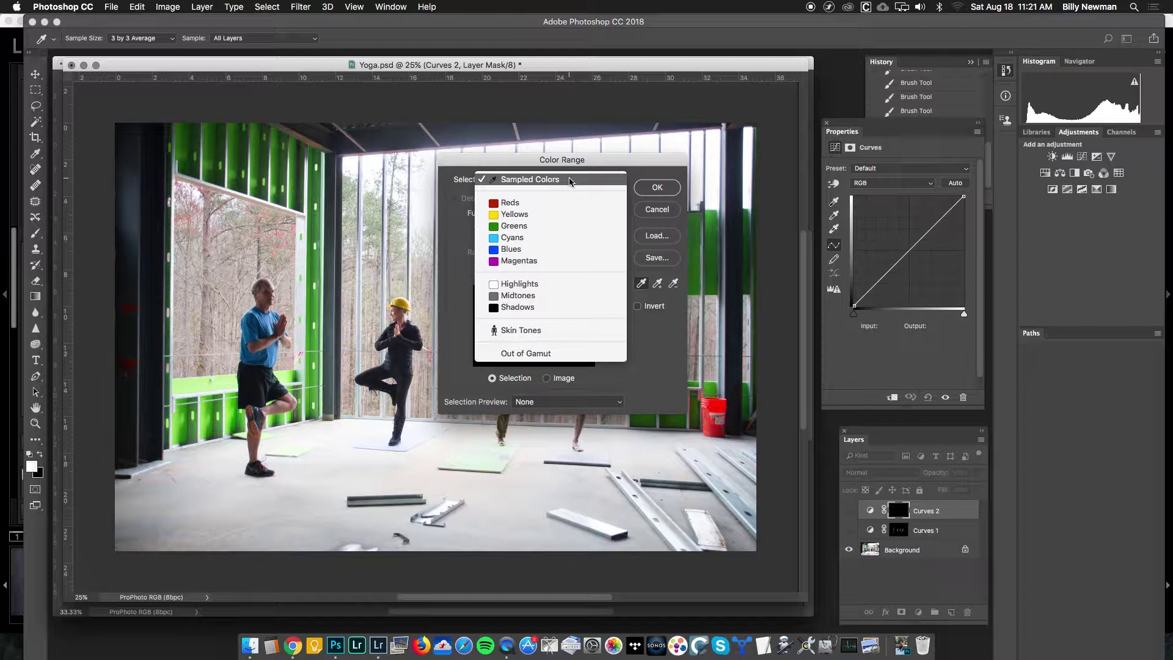
pyautogui.click(571, 179)
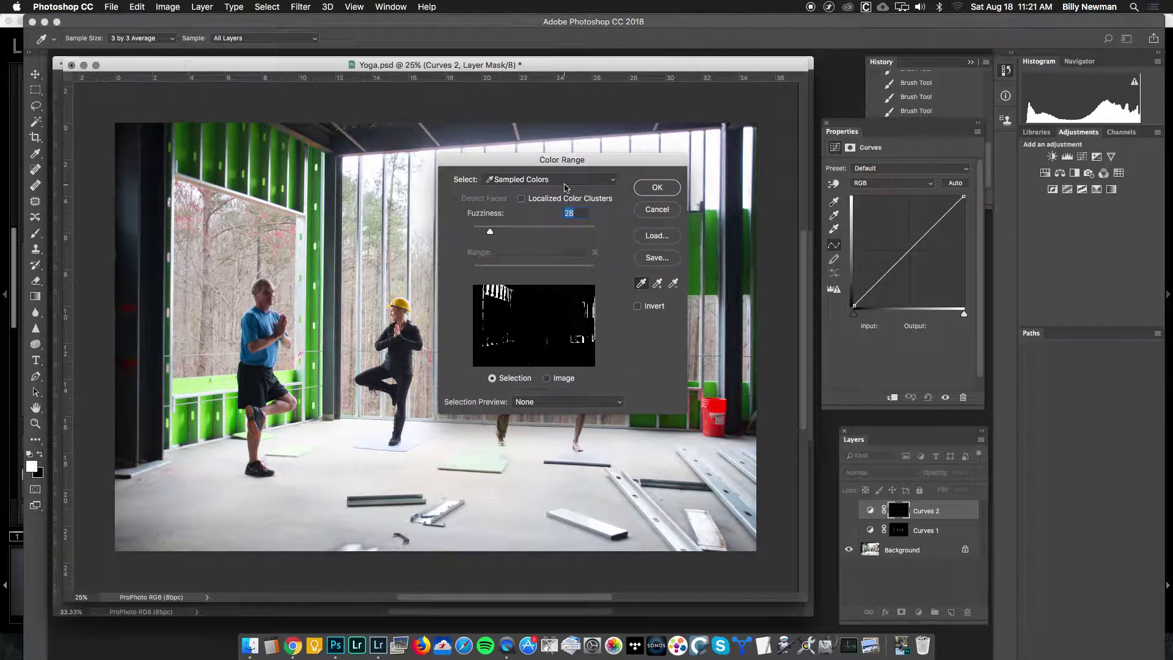
# - Try sampling several greens of the wall panels in Color Range with Fuzziness 99 and apply the range to the Curves 2 mask
pyautogui.click(234, 154)
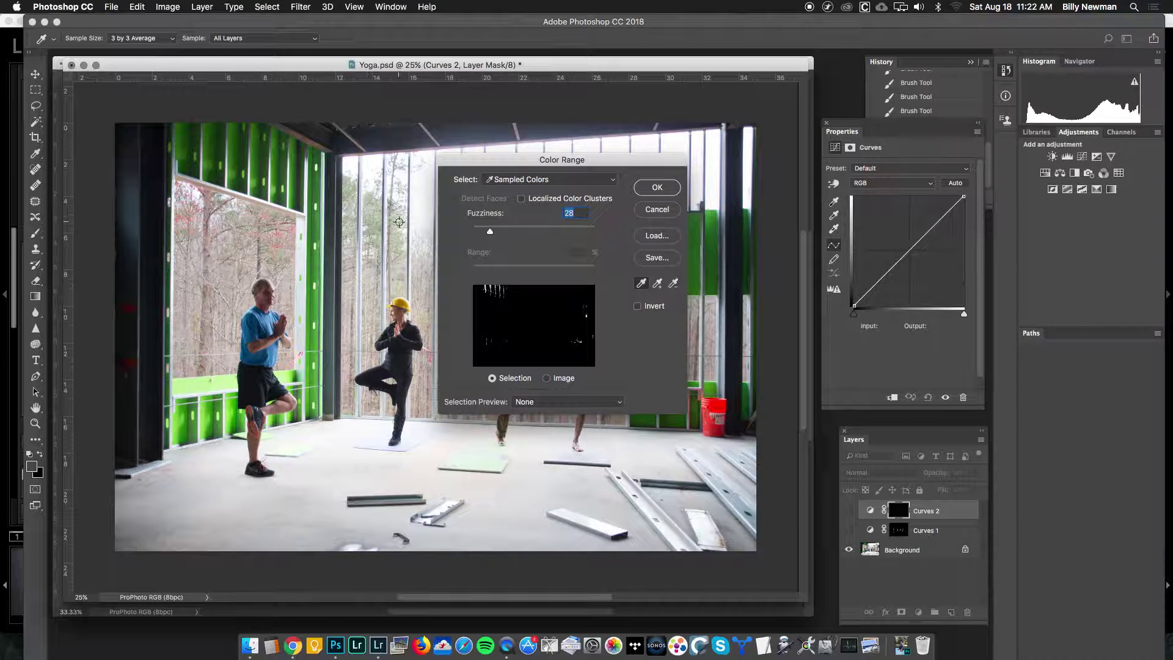
pyautogui.click(658, 286)
pyautogui.click(235, 156)
pyautogui.click(233, 152)
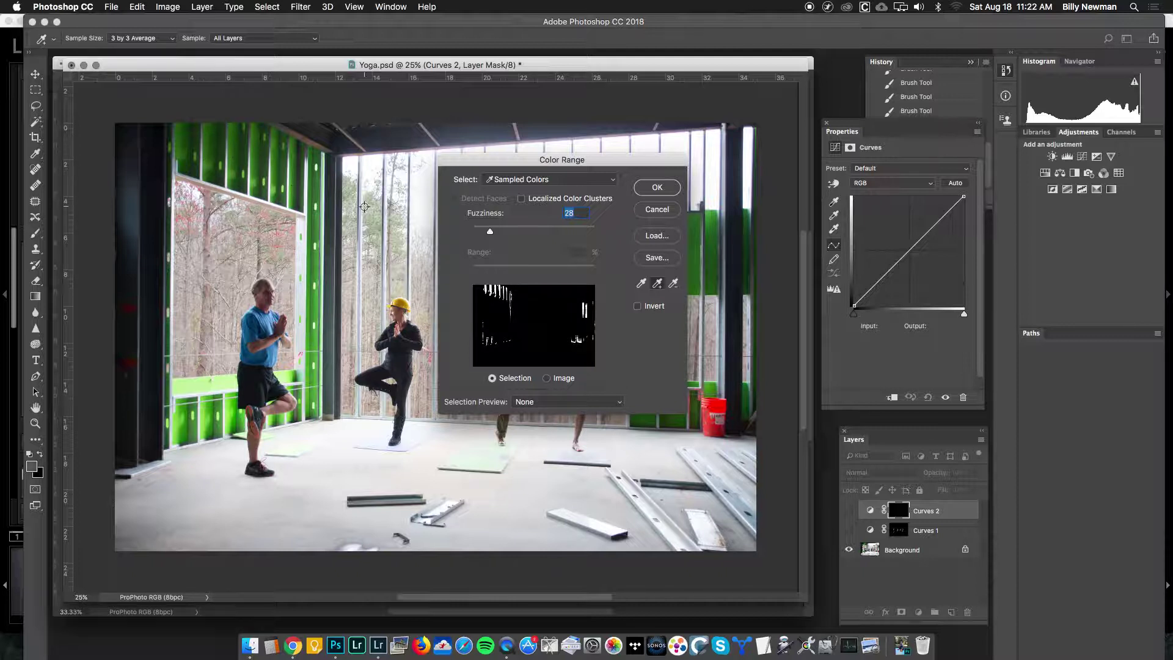
pyautogui.moveTo(491, 235); pyautogui.dragTo(538, 239)
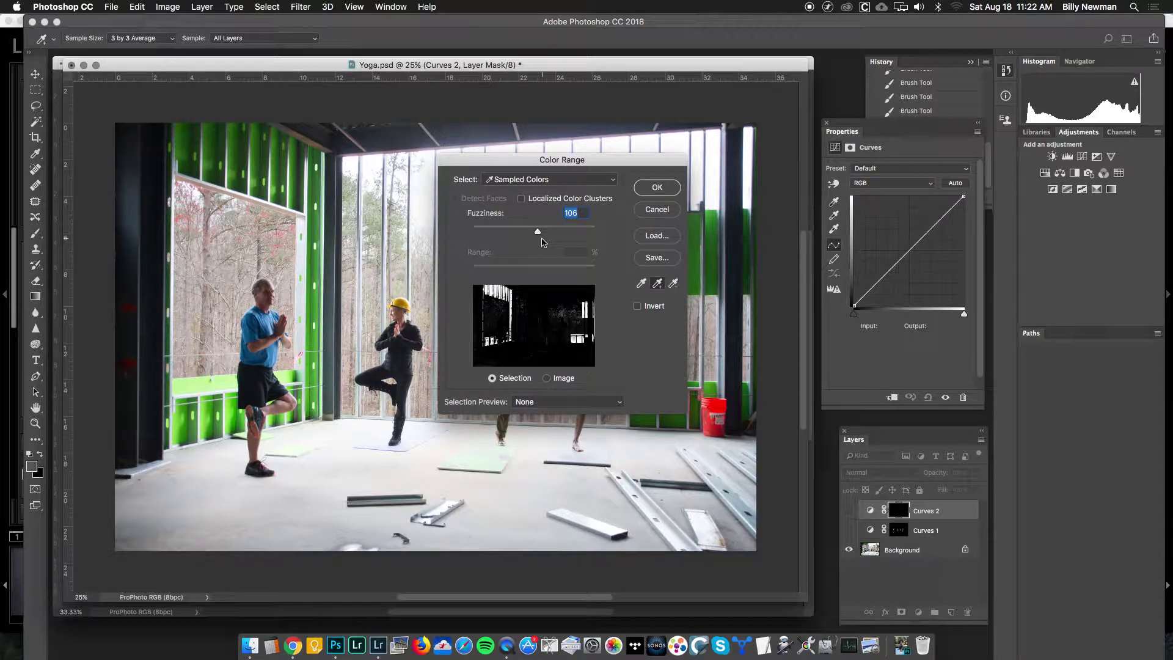
pyautogui.moveTo(538, 232)
pyautogui.mouseDown()
pyautogui.moveTo(585, 239)
pyautogui.moveTo(535, 232)
pyautogui.mouseUp()
pyautogui.click(671, 189)
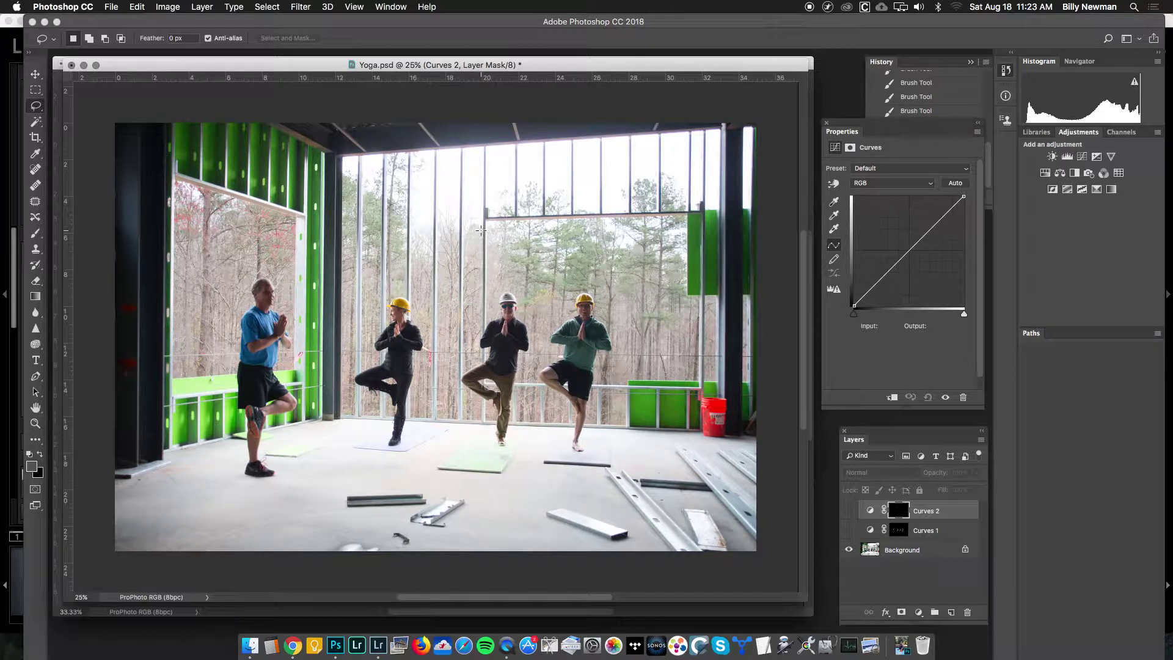
# - Try a Color Range selection of the green panels on the Background layer with Fuzziness 99, and revert to the New Curves Layer history state
pyautogui.click(850, 511)
pyautogui.click(849, 529)
pyautogui.click(899, 554)
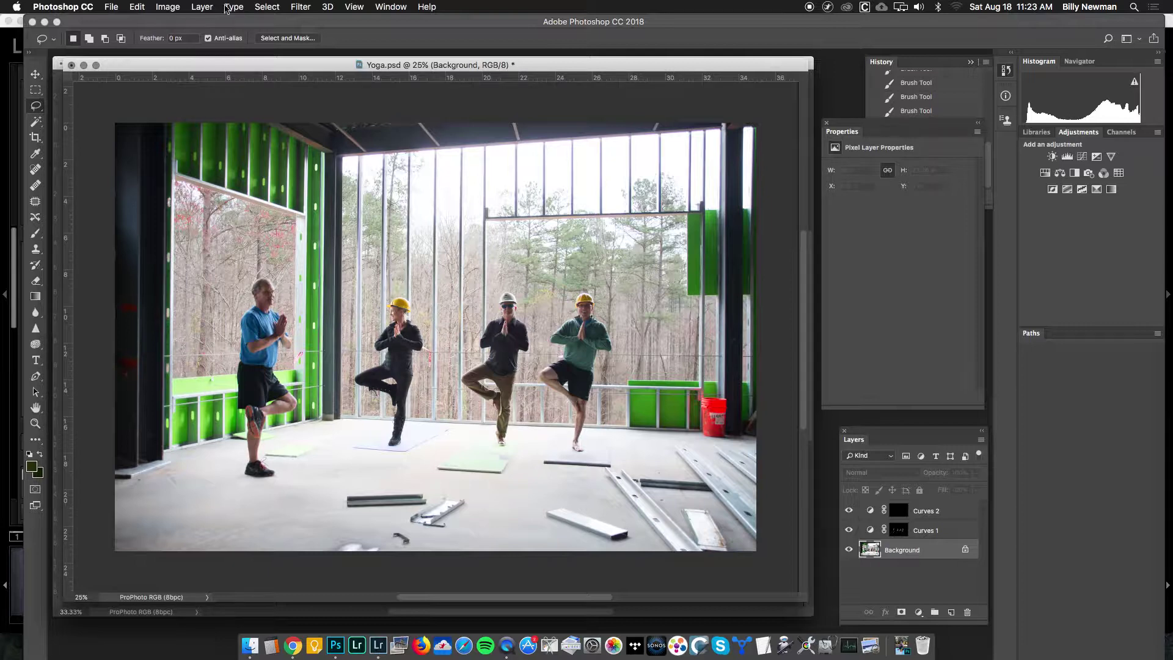
pyautogui.click(269, 7)
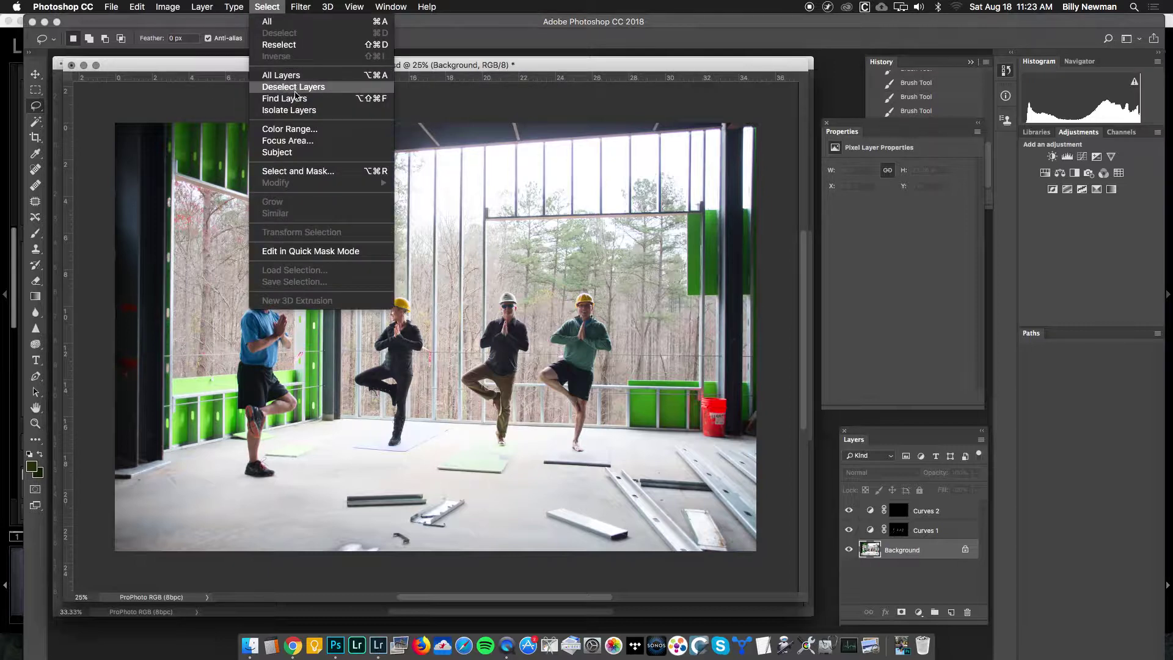
pyautogui.click(298, 131)
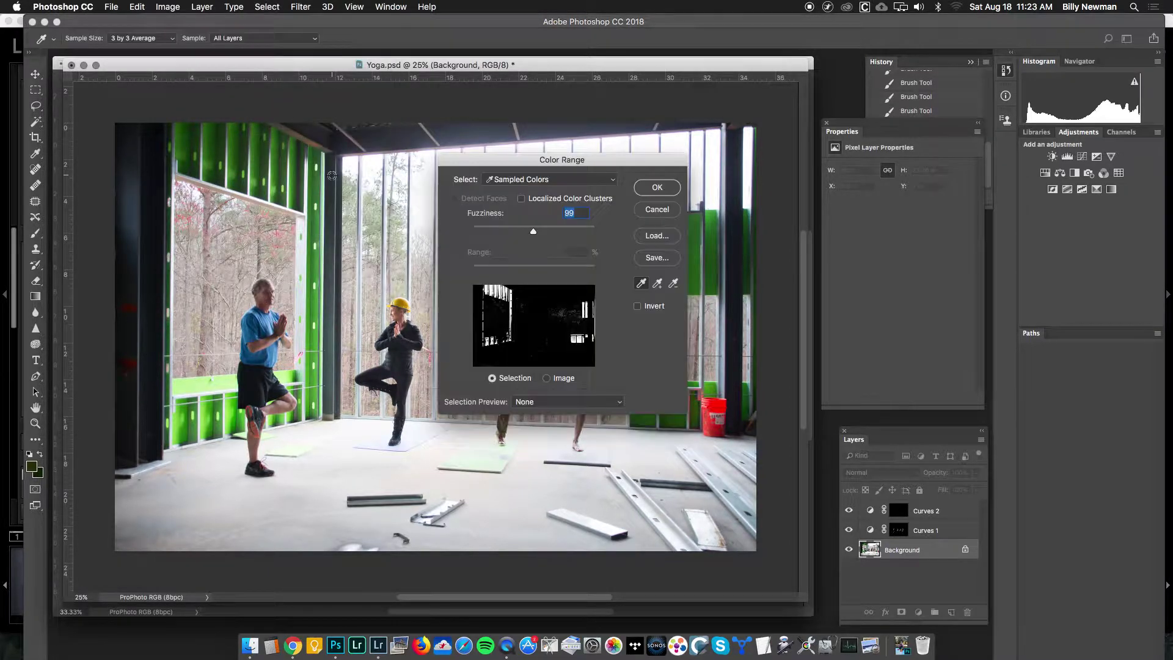
pyautogui.click(658, 188)
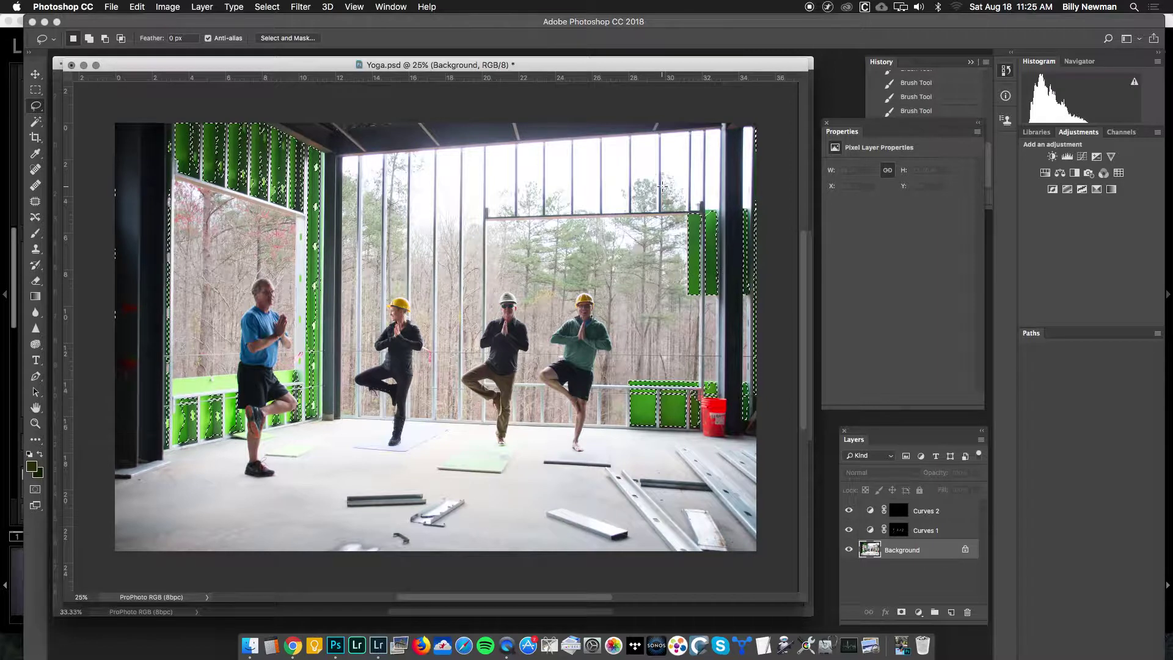
pyautogui.click(934, 65)
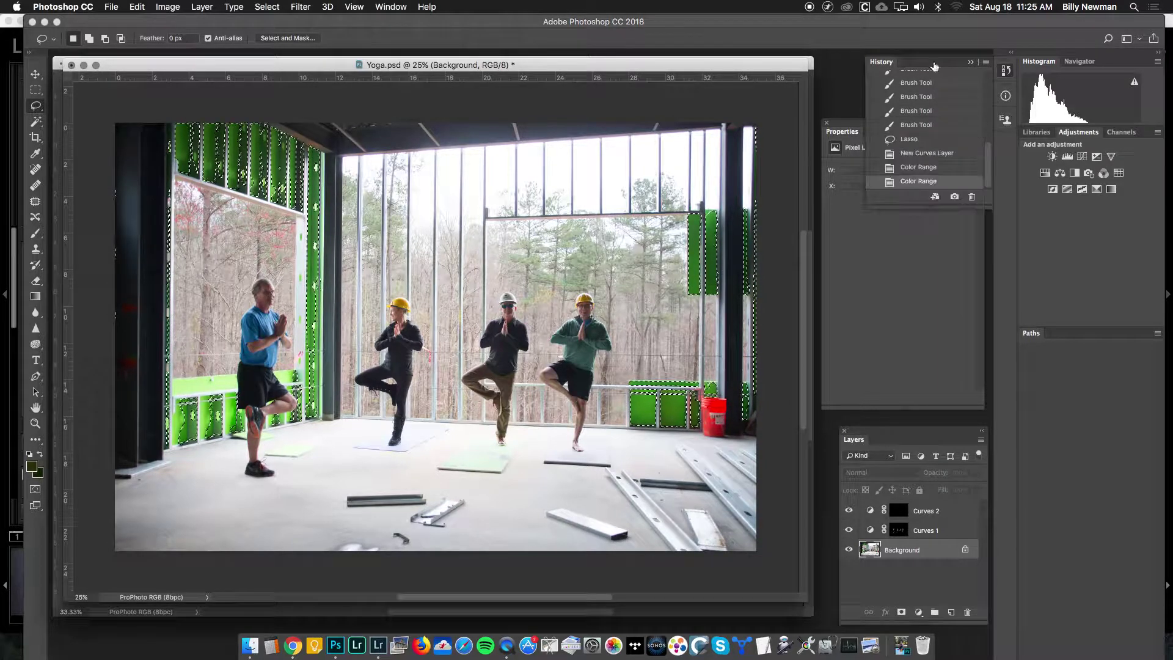
pyautogui.click(927, 154)
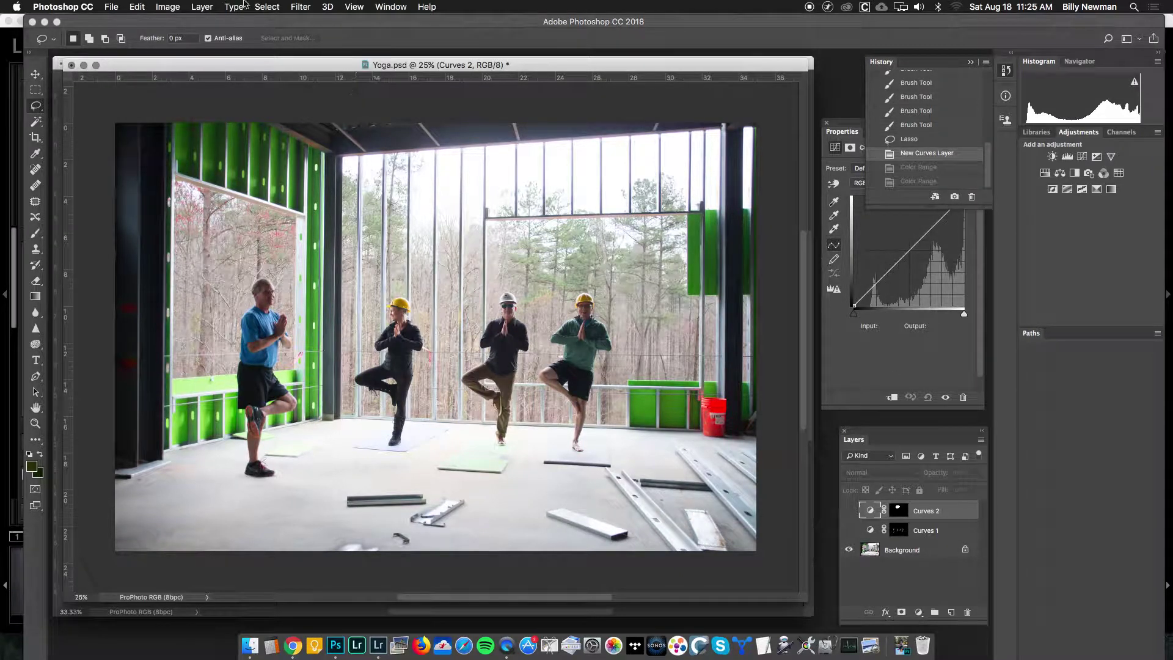
# - Start a Color Range selection on the Background layer using Sampled Colors and sample a green wall panel
pyautogui.click(916, 549)
pyautogui.click(254, 7)
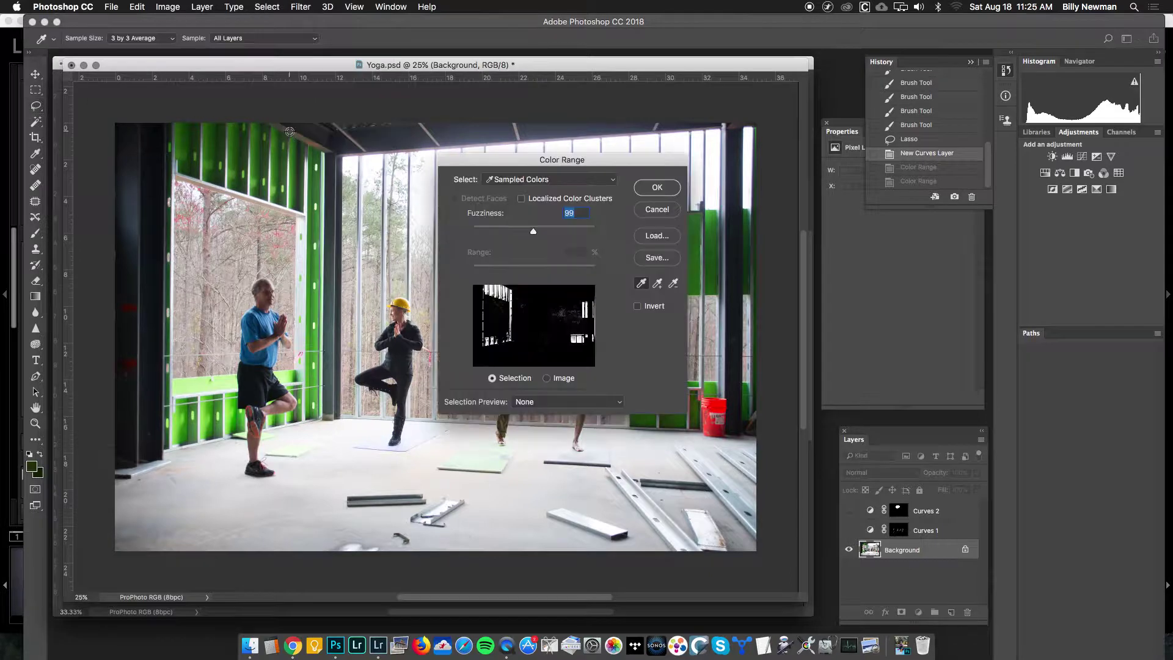
pyautogui.click(520, 179)
pyautogui.click(520, 180)
pyautogui.click(643, 285)
pyautogui.click(256, 159)
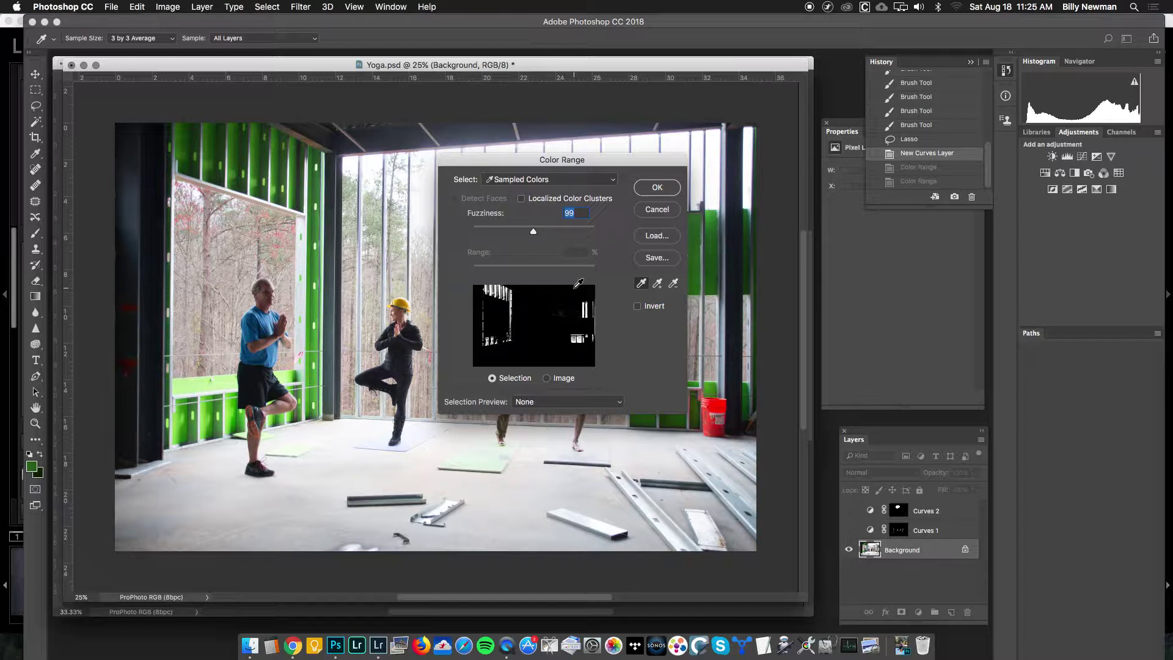
# - Add more green panel tones to the Color Range sample, set Fuzziness to 58 and apply the selection
pyautogui.click(659, 284)
pyautogui.moveTo(295, 175); pyautogui.dragTo(292, 155)
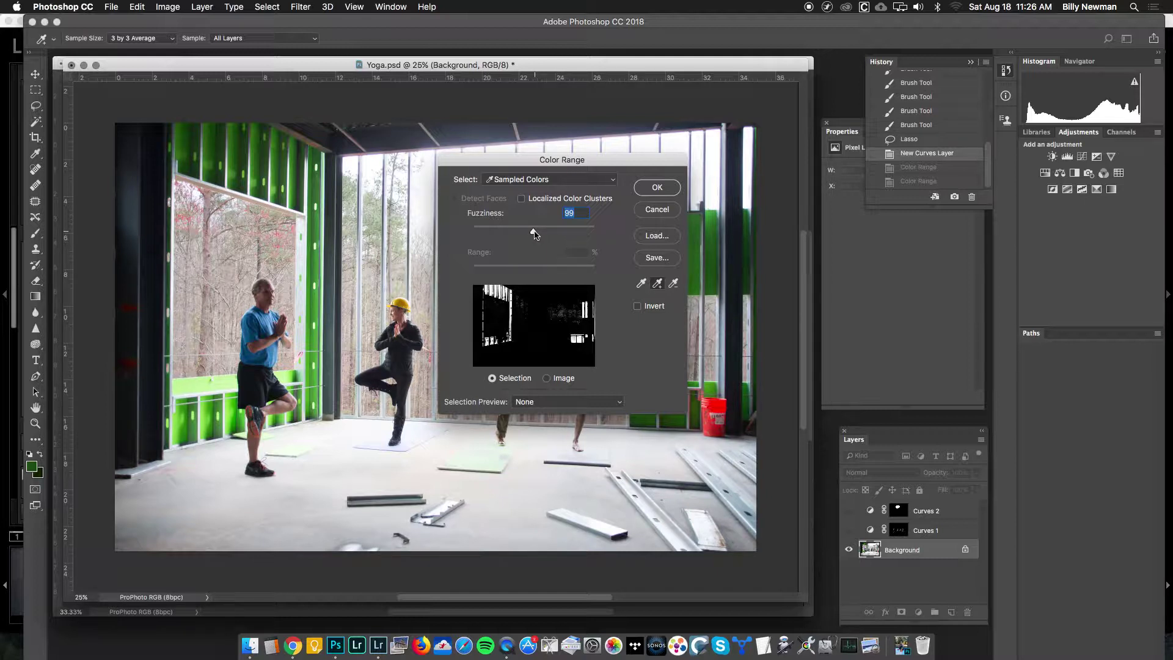
pyautogui.moveTo(534, 232); pyautogui.dragTo(509, 234)
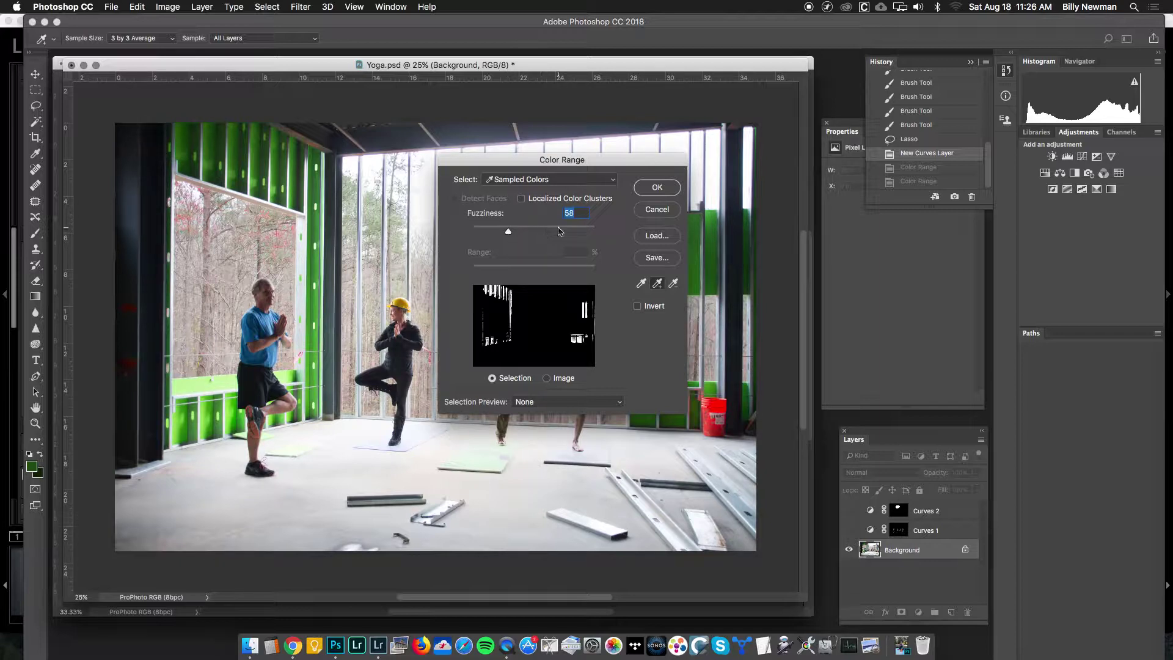
pyautogui.click(653, 188)
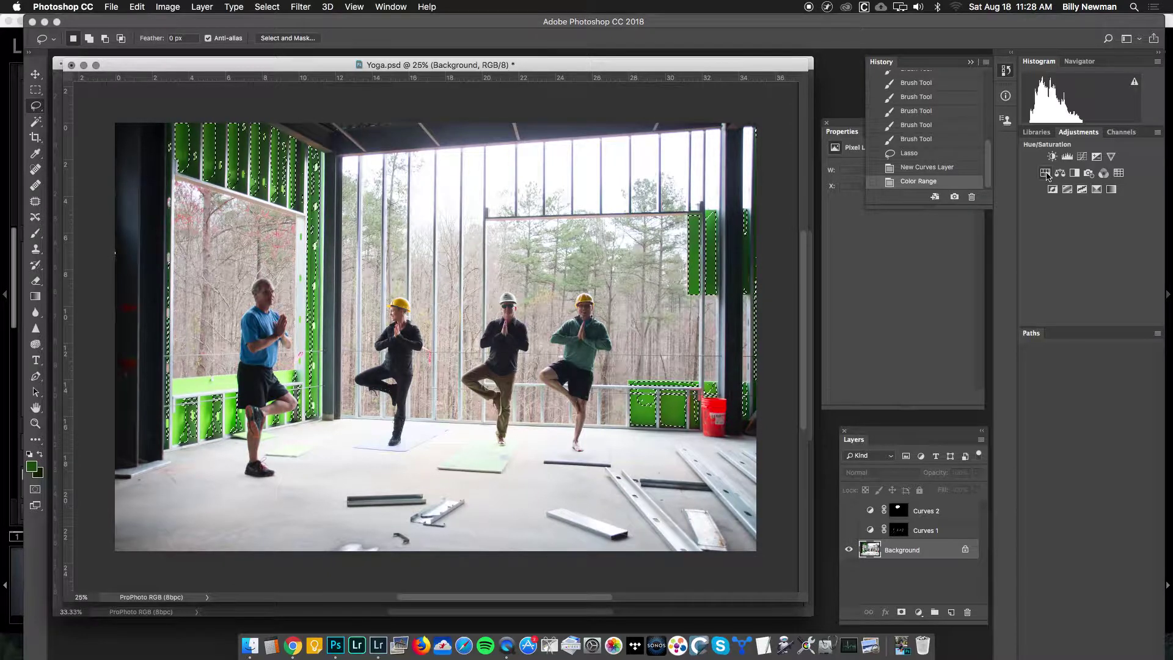
# - Try a Hue/Saturation adjustment layer on the selected green panels with Saturation -69 and Hue -77
pyautogui.click(1046, 174)
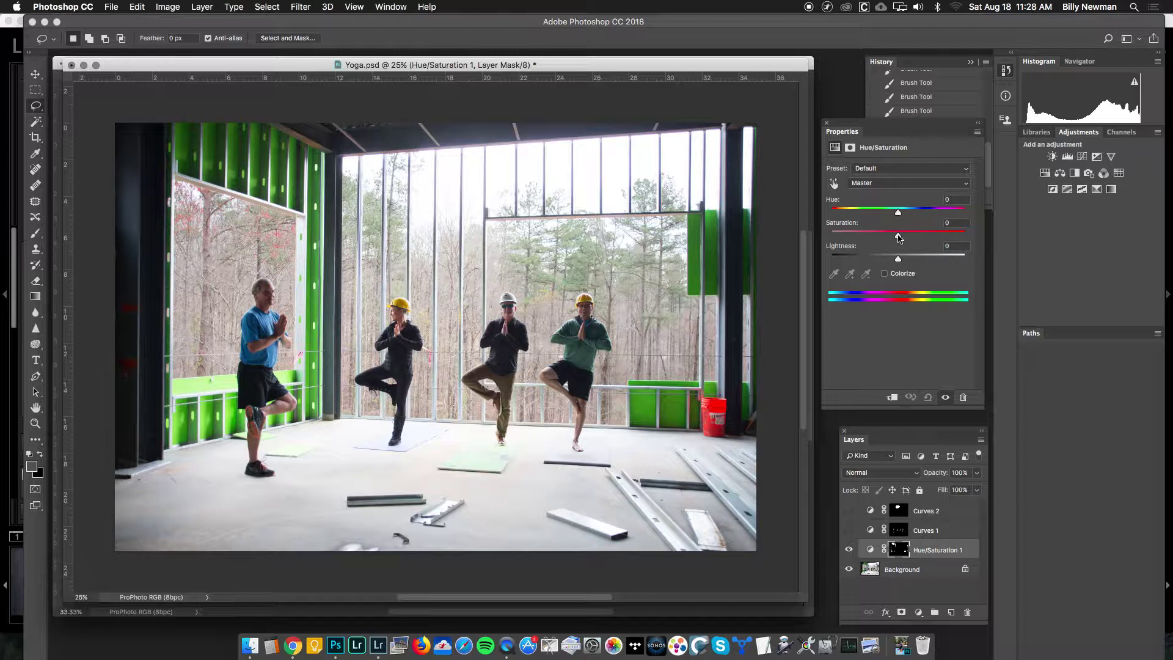
pyautogui.moveTo(899, 238); pyautogui.dragTo(848, 243)
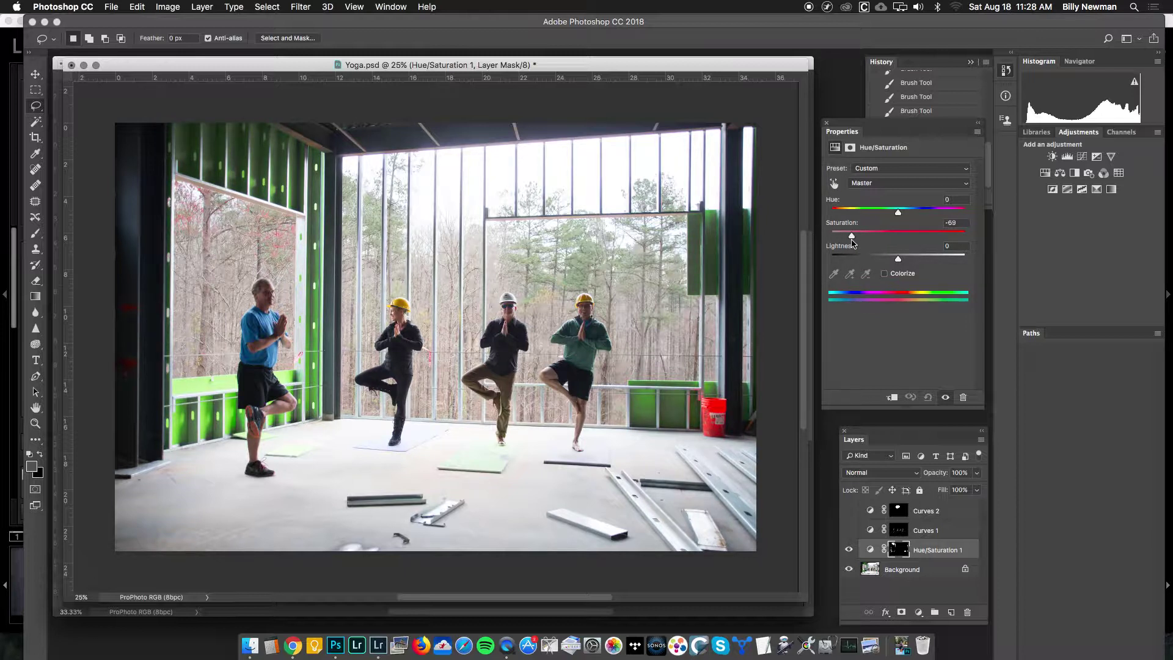
pyautogui.moveTo(898, 212); pyautogui.dragTo(860, 218)
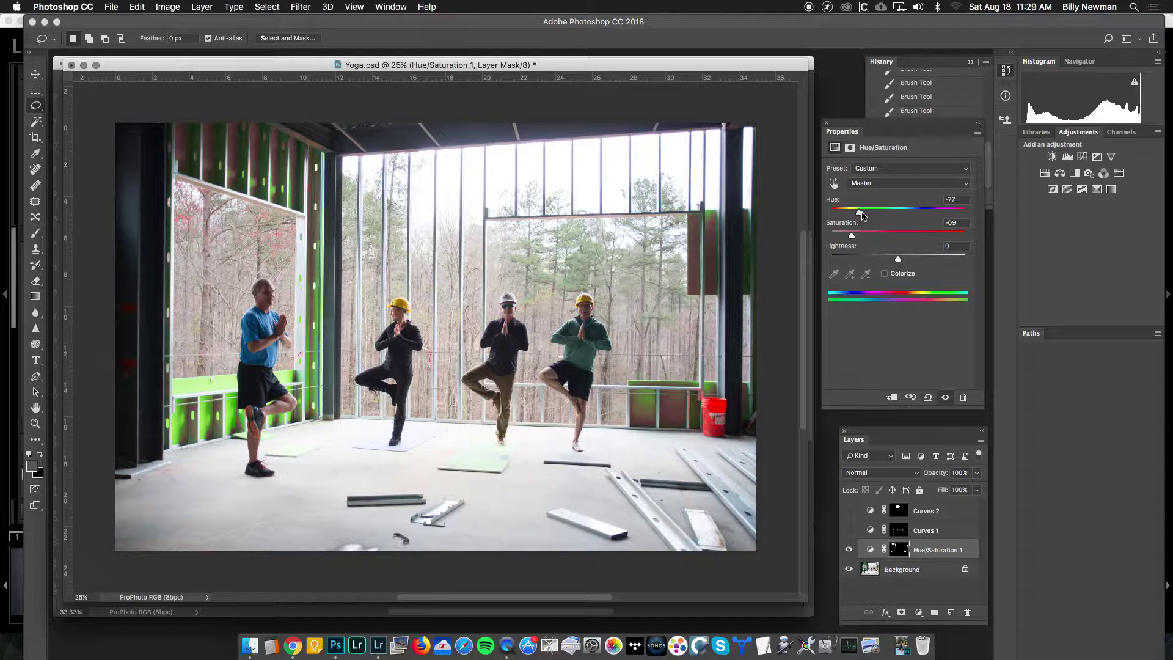
# - Undo the Hue/Saturation layer by reverting to the Color Range history state, briefly stepping back to New Curves Layer for comparison
pyautogui.click(947, 62)
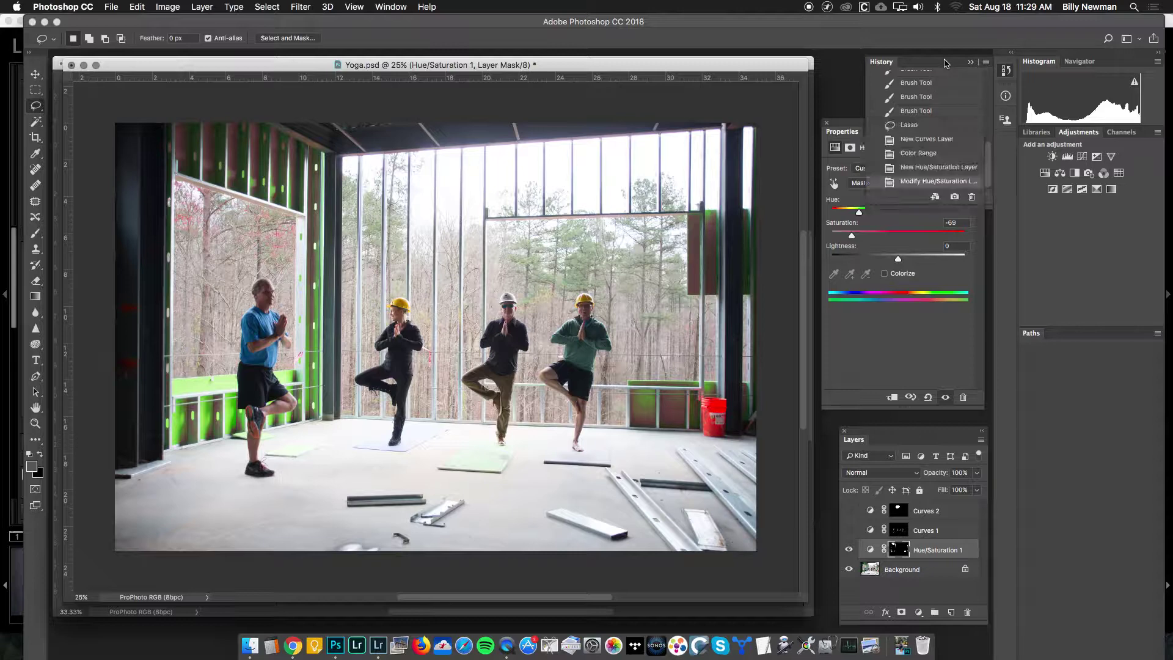
pyautogui.click(929, 154)
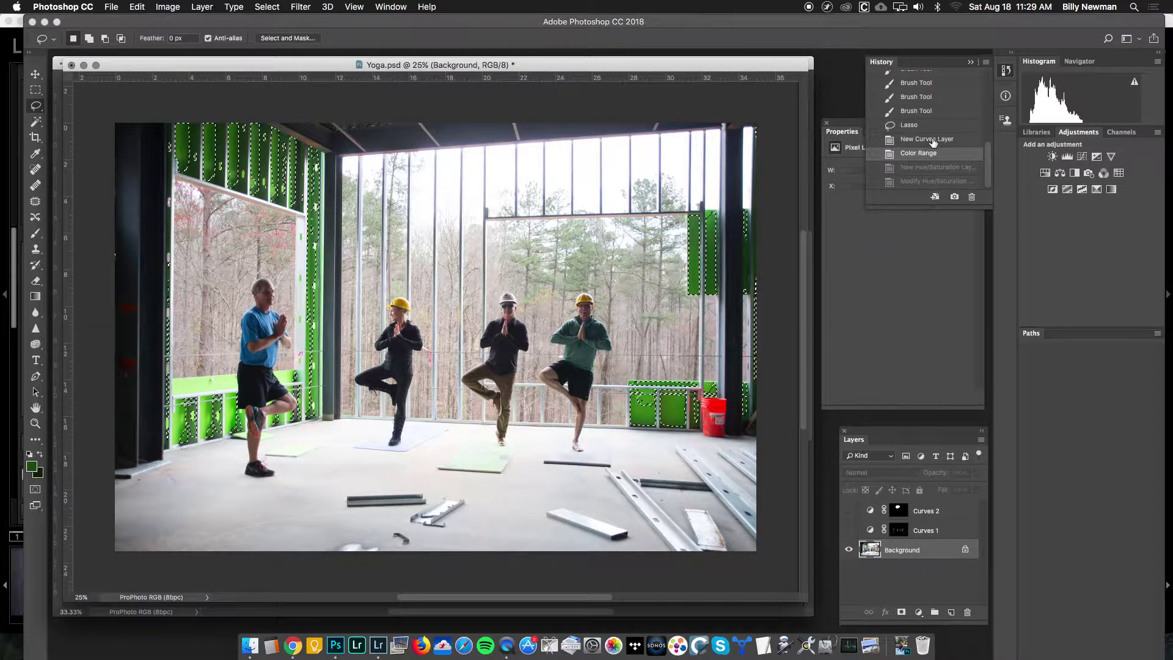
pyautogui.click(933, 140)
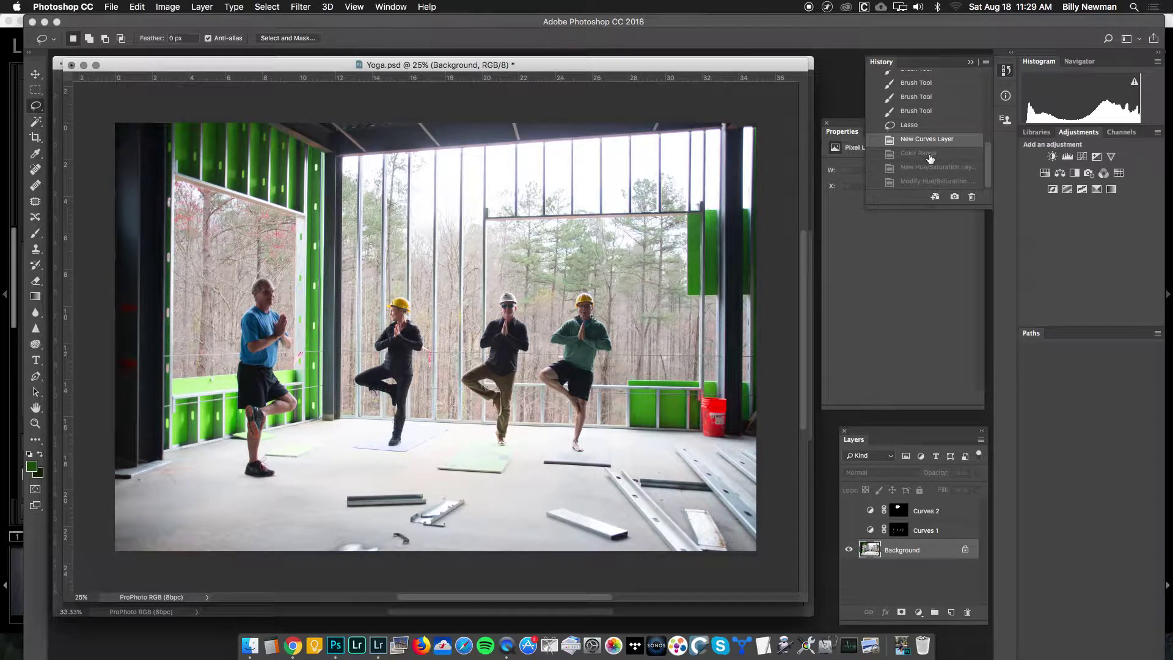
pyautogui.click(930, 154)
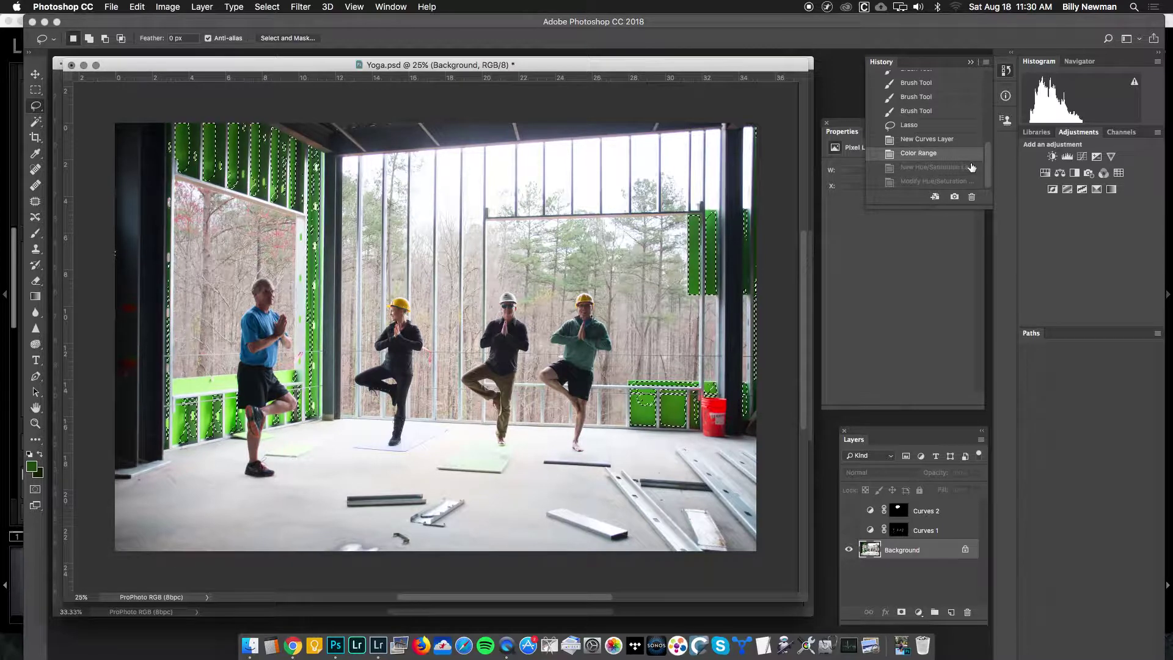
# - Restore the modified Hue/Saturation history state, hide that layer for comparison, and delete the Curves 2, Curves 1 and Hue/Saturation 1 layers
pyautogui.click(922, 183)
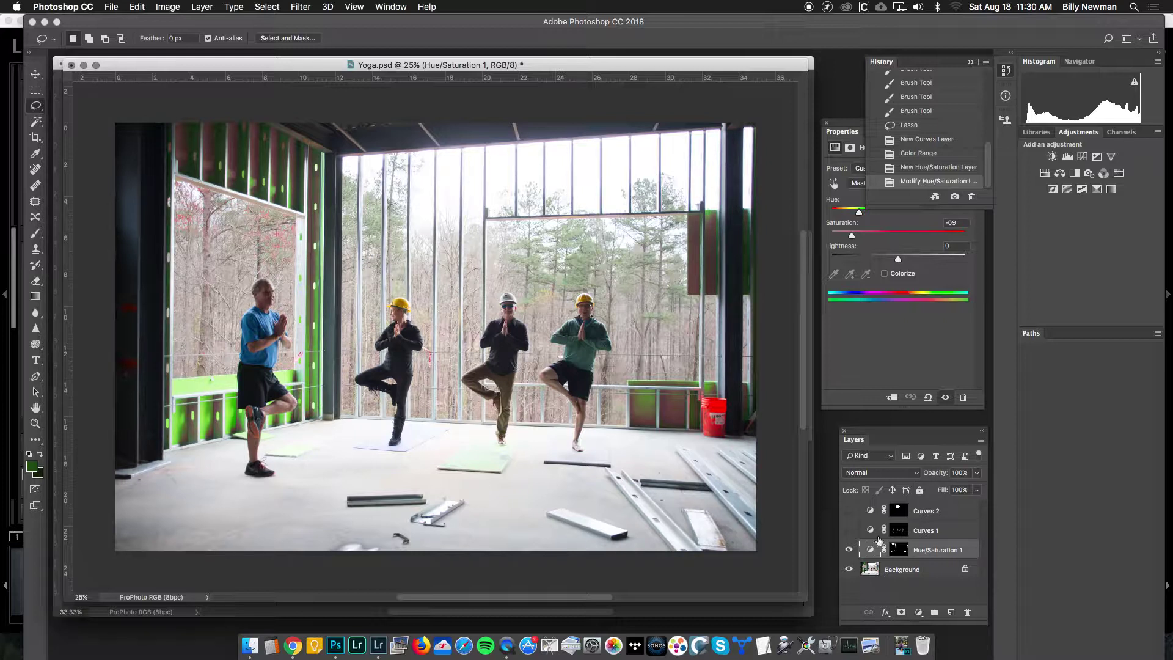
pyautogui.click(849, 549)
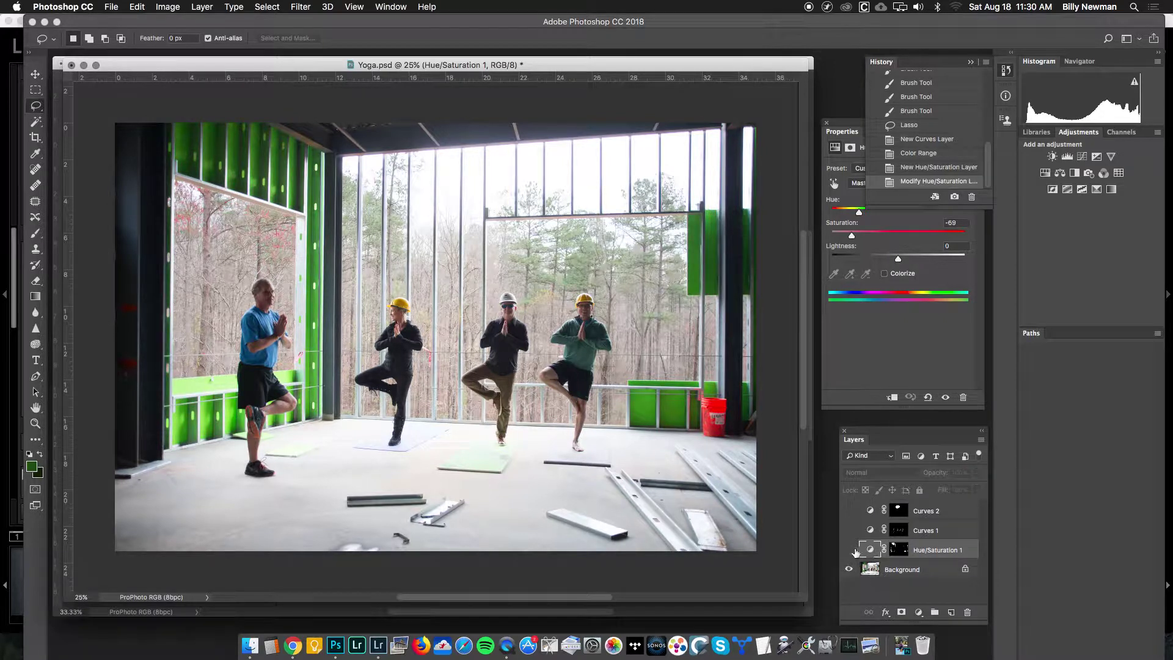
pyautogui.click(922, 513)
pyautogui.keyDown('shift'); pyautogui.click(934, 532); pyautogui.keyUp('shift')
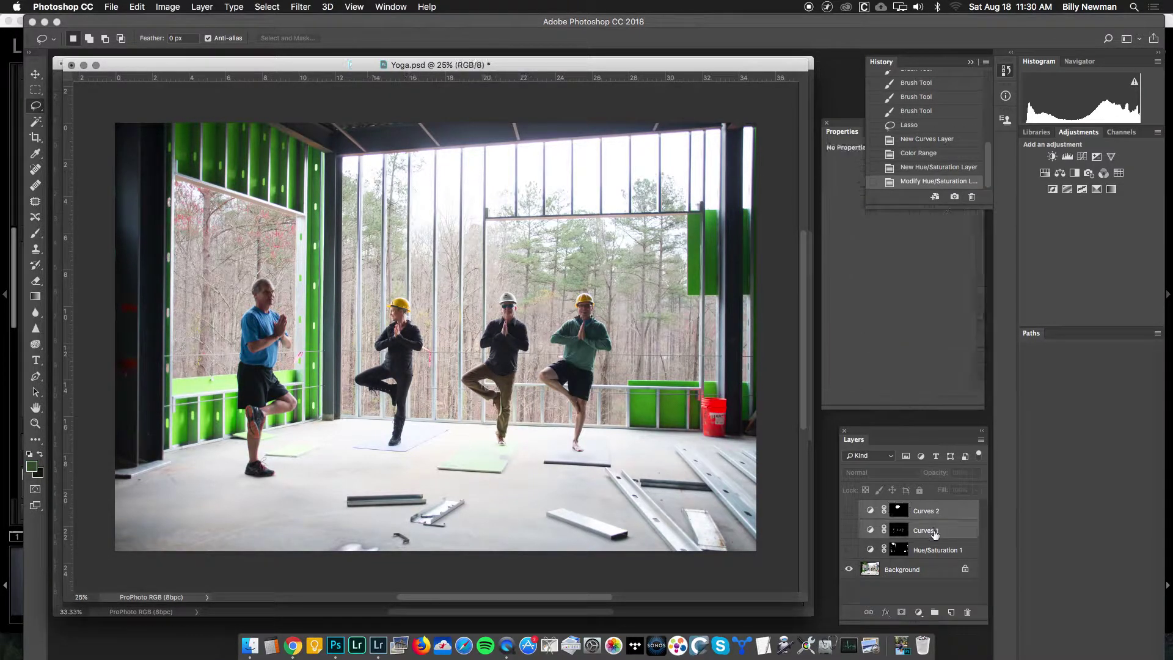
pyautogui.keyDown('shift'); pyautogui.click(938, 551); pyautogui.keyUp('shift')
pyautogui.moveTo(938, 552); pyautogui.dragTo(967, 612)
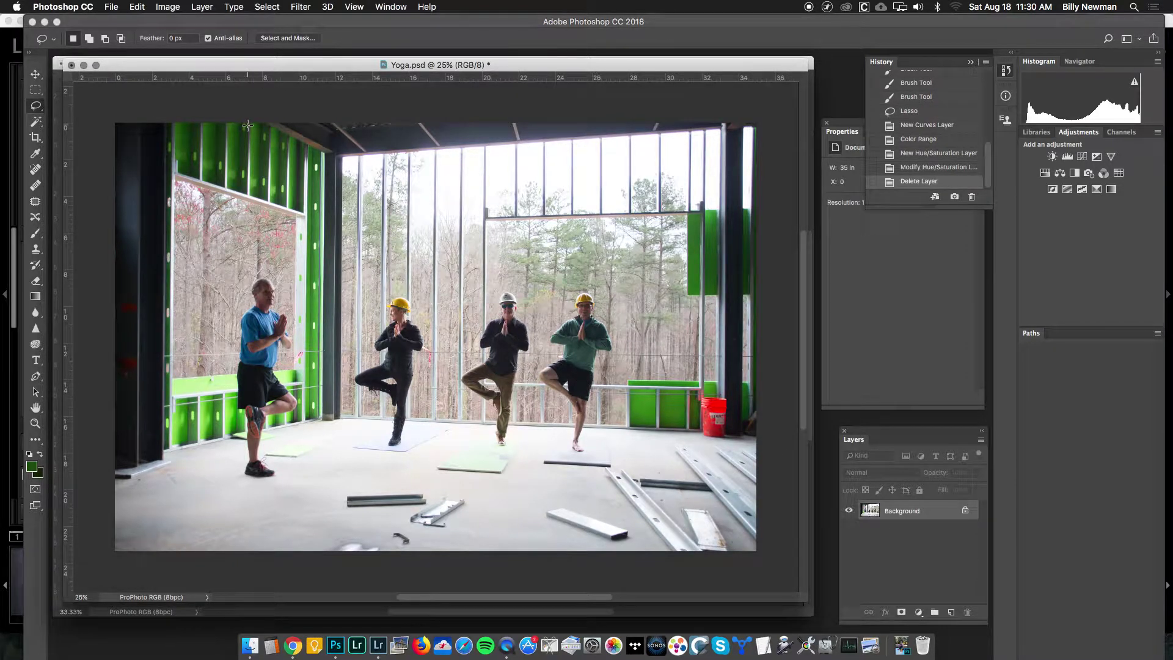
# - Select the Background layer's highlights with Color Range, using the Highlights option and a Fuzziness of 26%
pyautogui.click(269, 7)
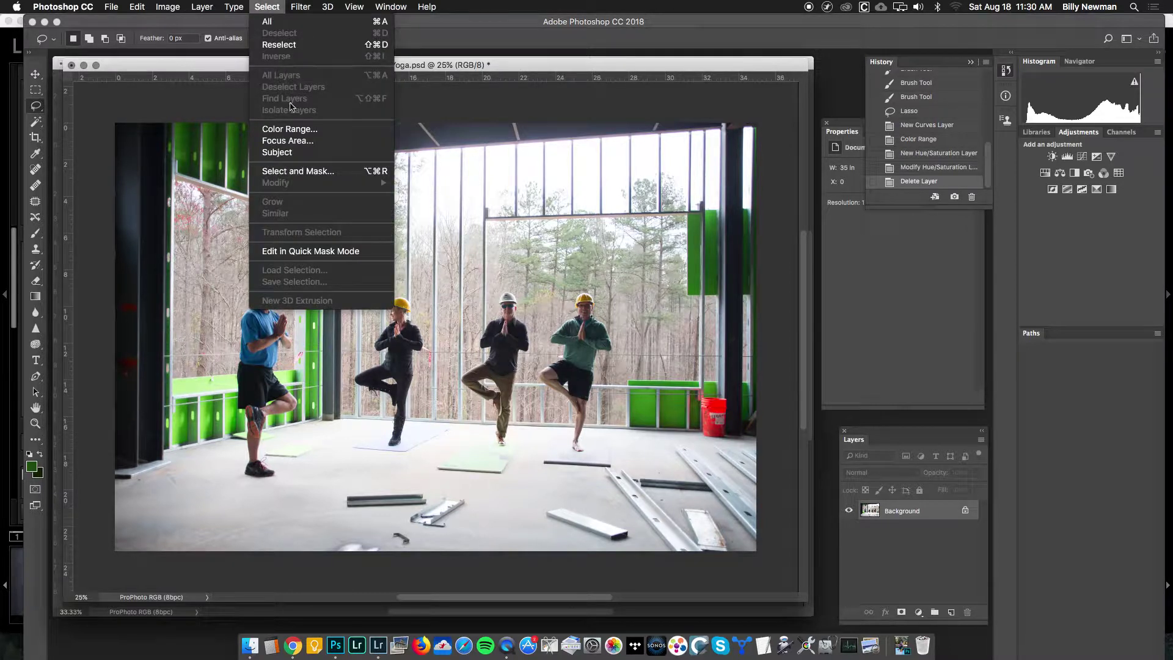
pyautogui.click(297, 130)
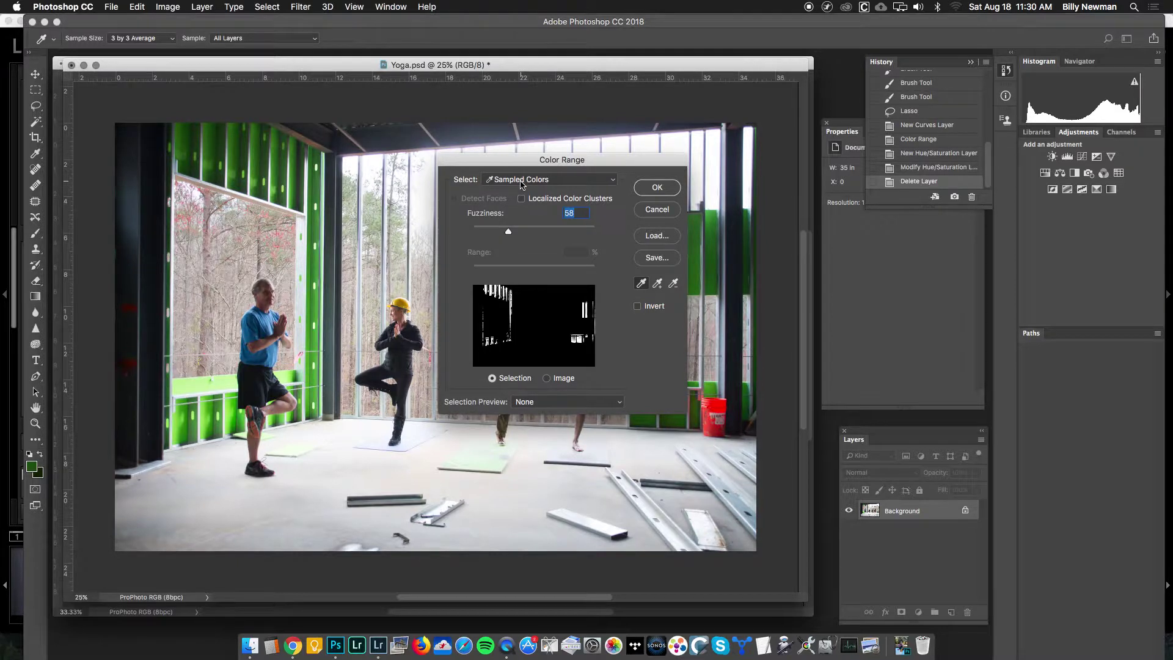
pyautogui.click(521, 181)
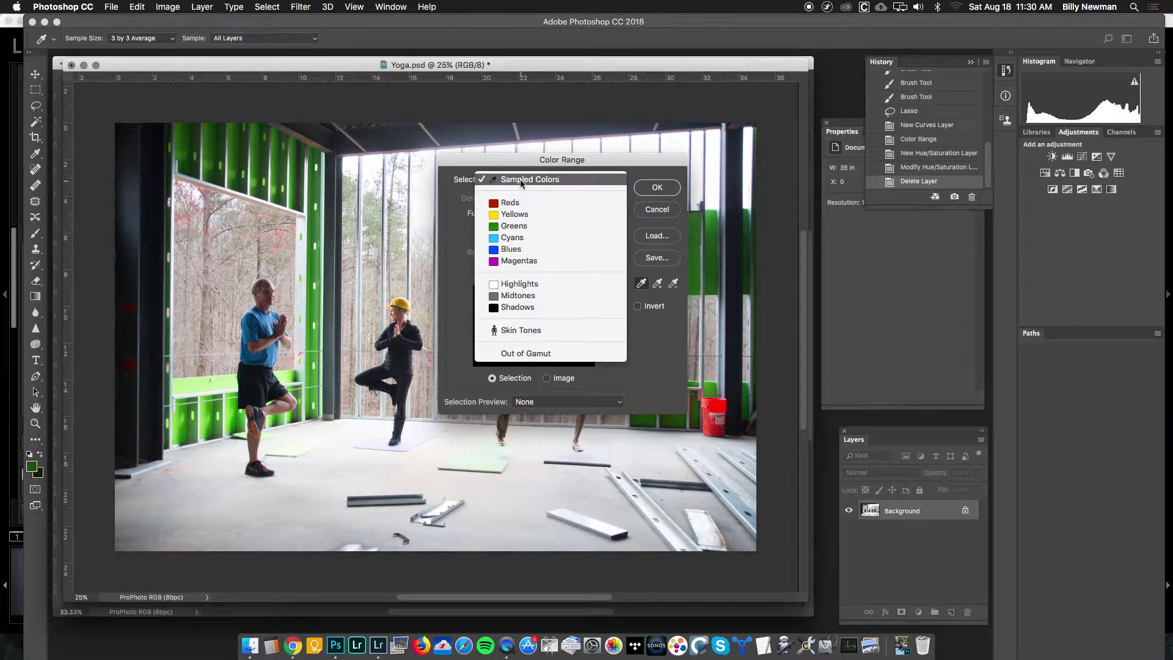
pyautogui.click(532, 284)
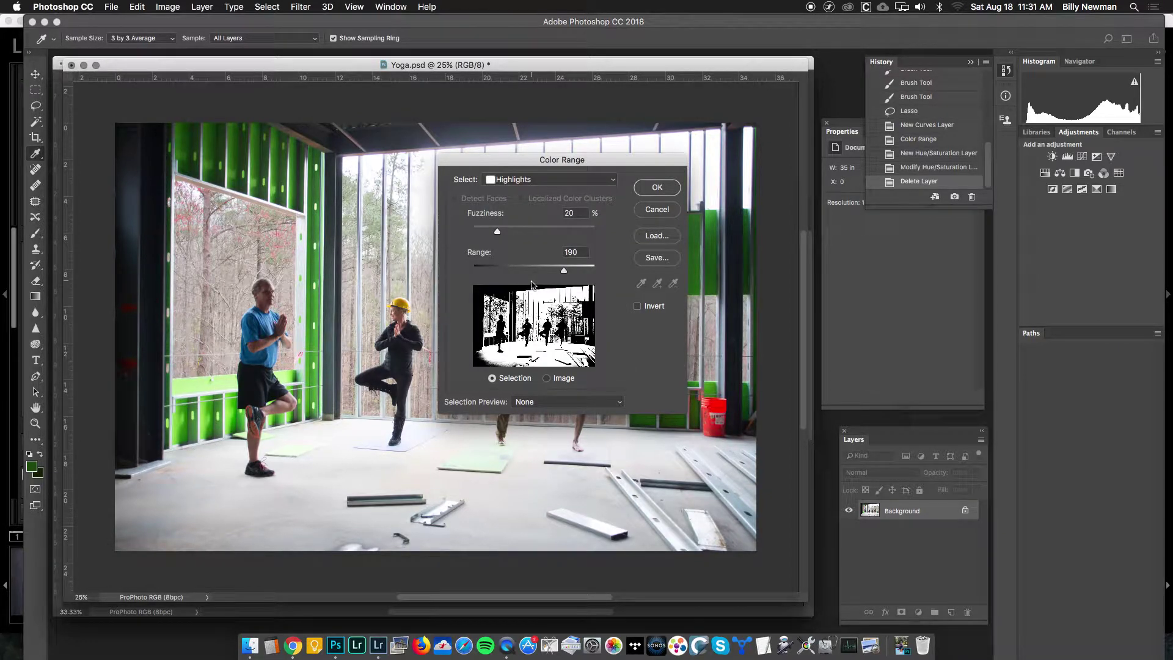
pyautogui.moveTo(498, 234); pyautogui.dragTo(500, 236)
pyautogui.moveTo(500, 232); pyautogui.dragTo(505, 234)
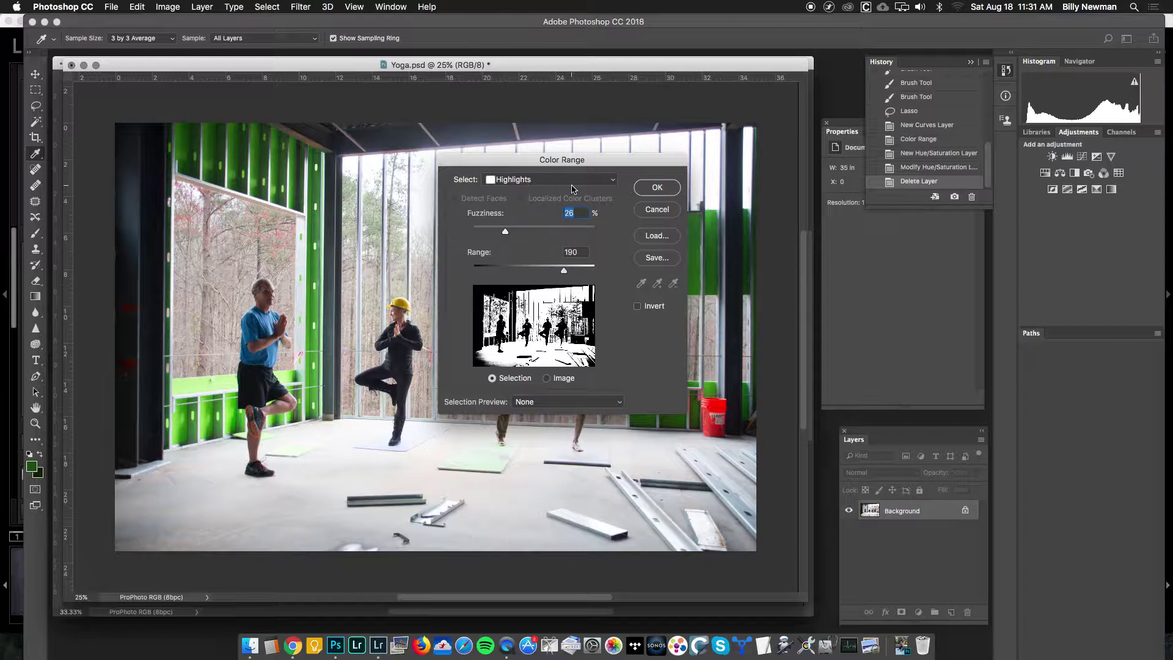
pyautogui.click(655, 192)
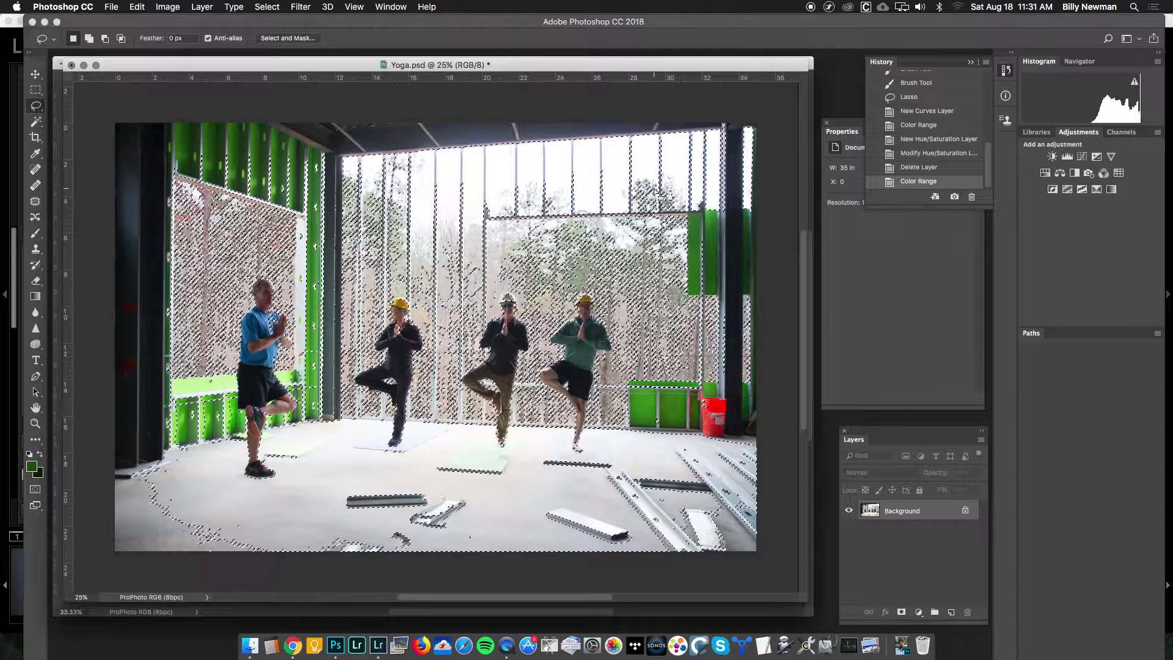